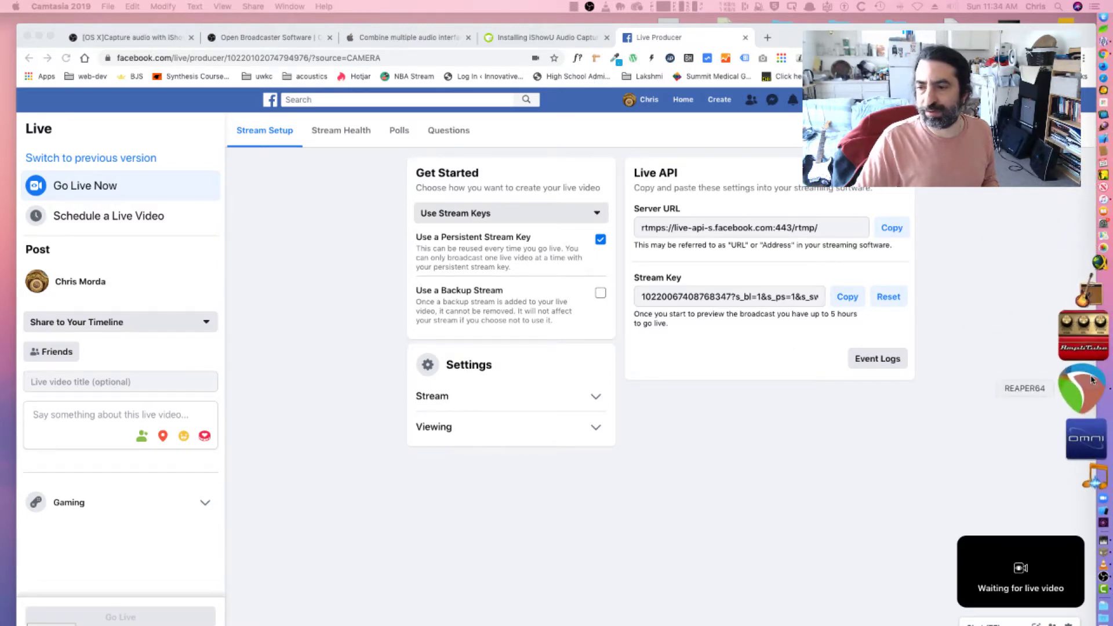
- Switch to REAPER to view the live-sound-bath project, minimize it, view the OBS window, and return to Chrome
{"action": "left_click", "coordinate": [1090, 381]}
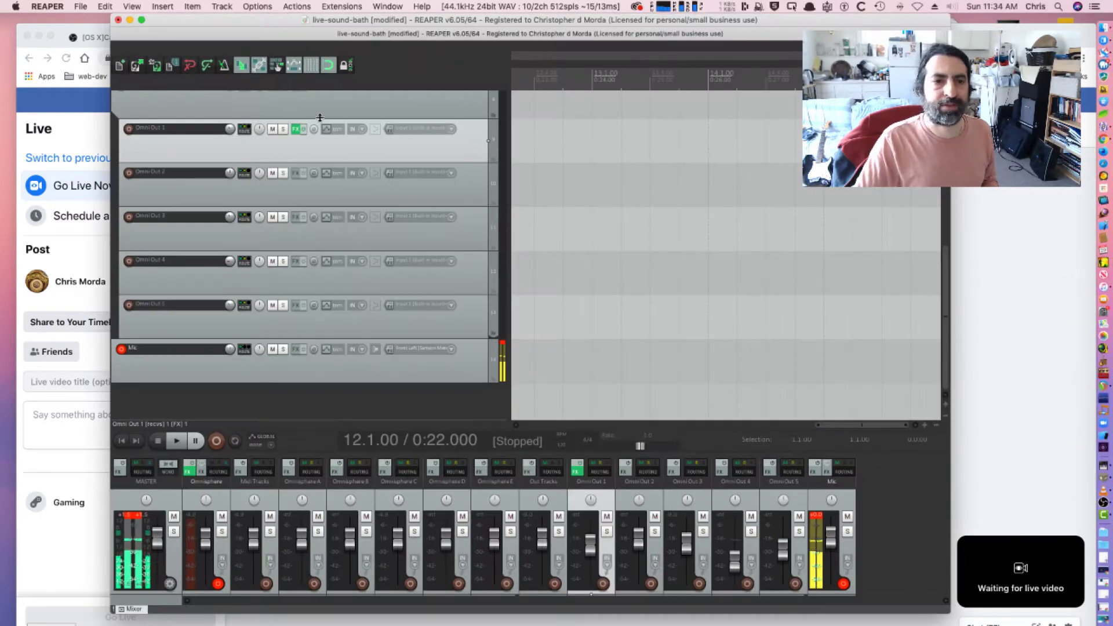
{"action": "left_click_drag", "start_coordinate": [237, 27], "coordinate": [279, 38]}
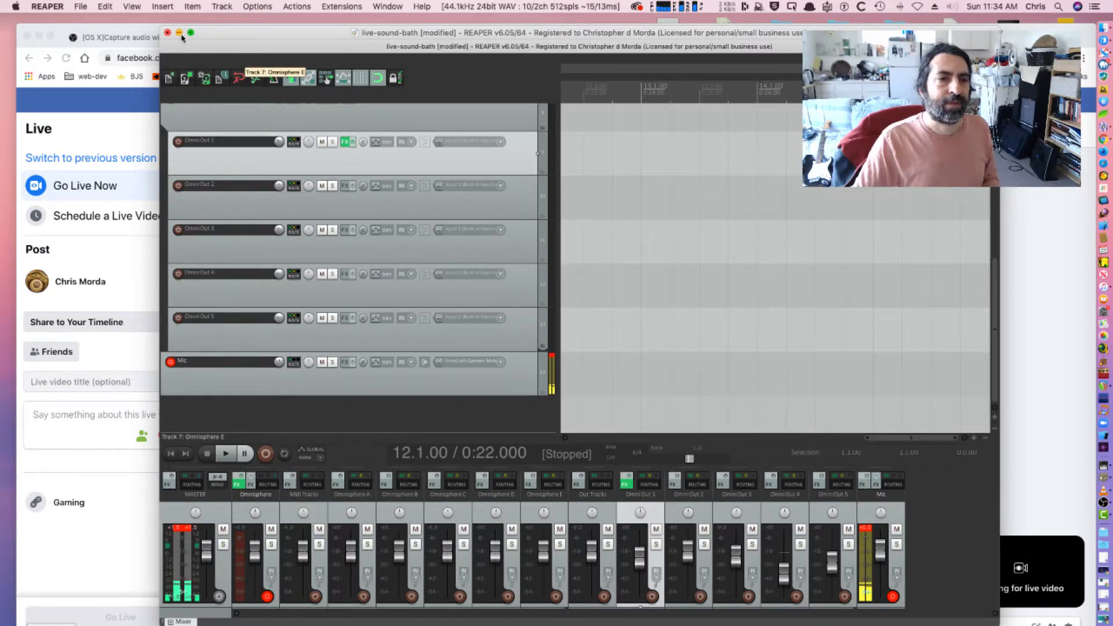
{"action": "key", "text": "super+m"}
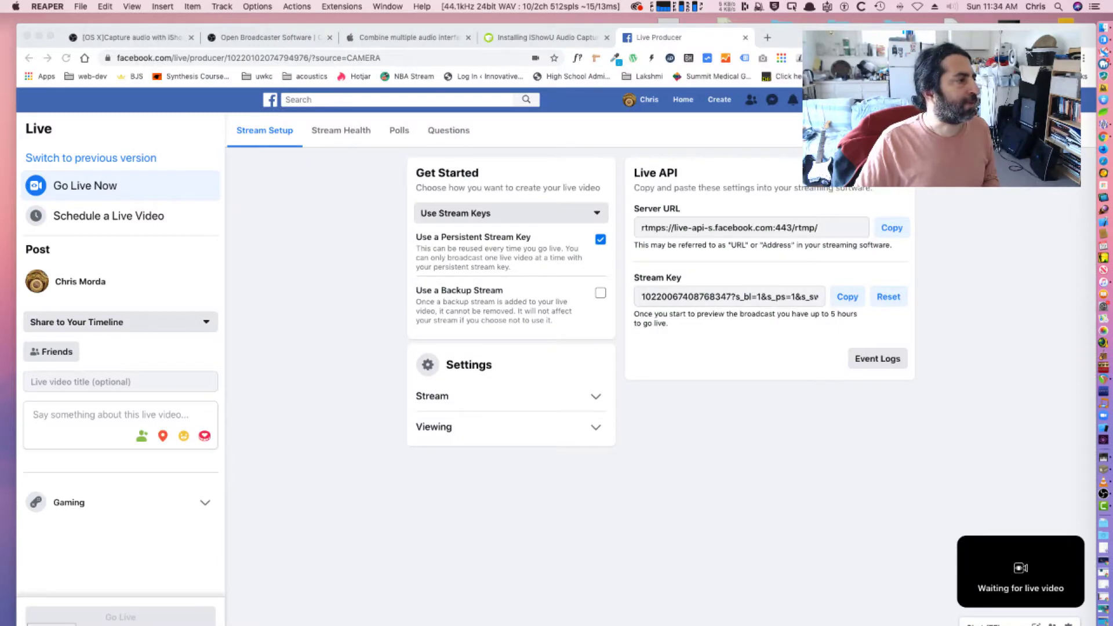
{"action": "key", "text": "super+Tab"}
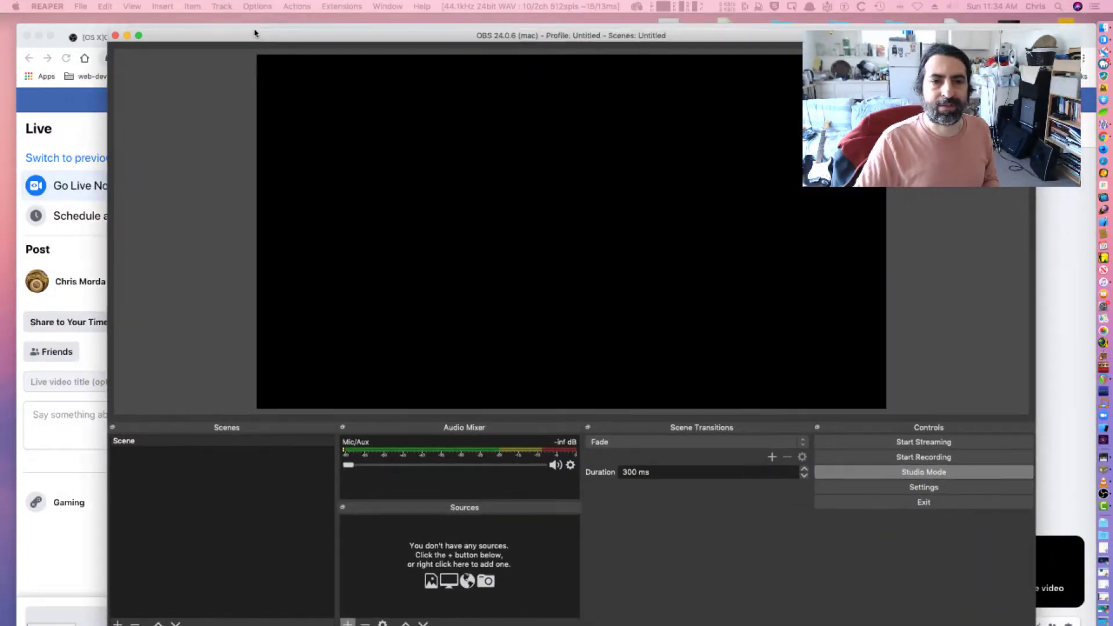
{"action": "left_click", "coordinate": [63, 121]}
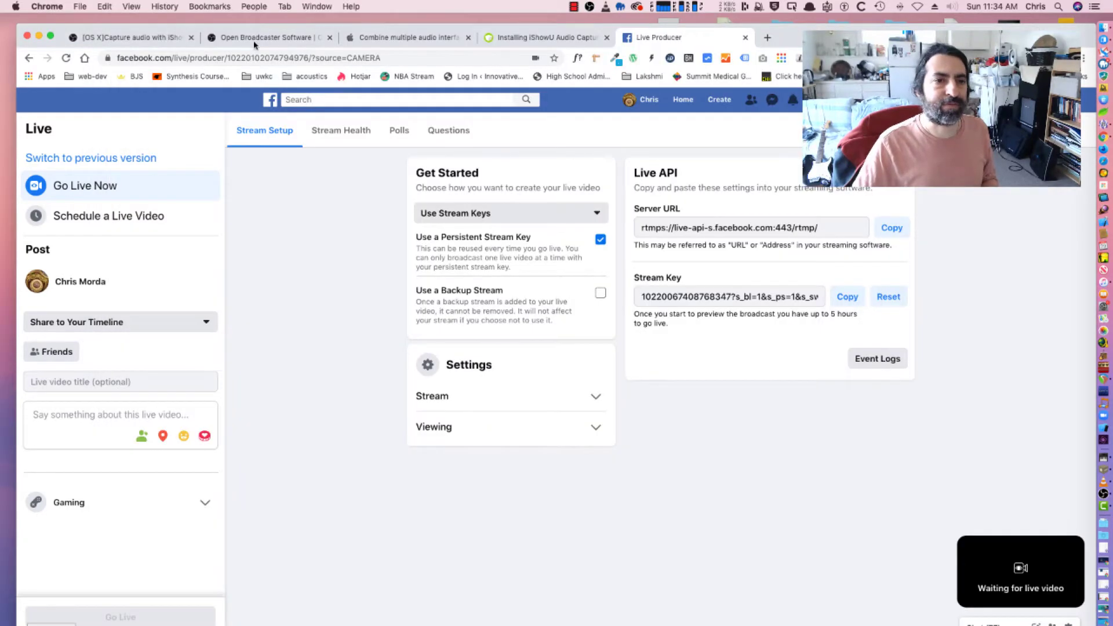
- Look over the open reference pages on iShowU capture in OBS, the OBS Studio download, and Apple's Aggregate Device setup
{"action": "left_click", "coordinate": [128, 42]}
{"action": "scroll", "coordinate": [292, 146], "scroll_direction": "up", "scroll_amount": 10}
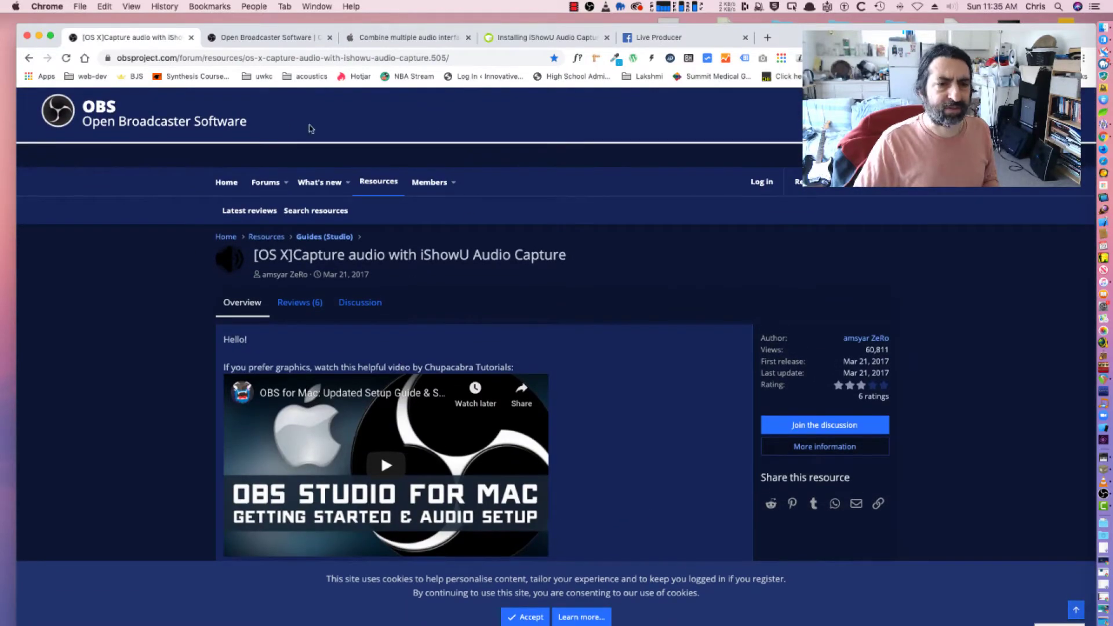
{"action": "left_click", "coordinate": [277, 39]}
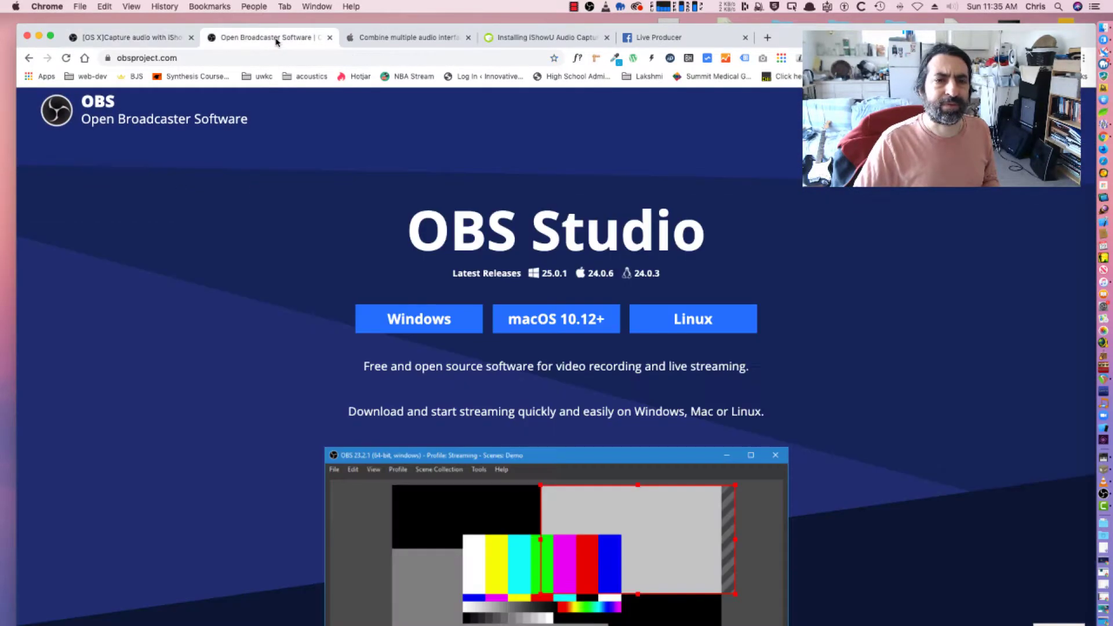
{"action": "left_click", "coordinate": [417, 41]}
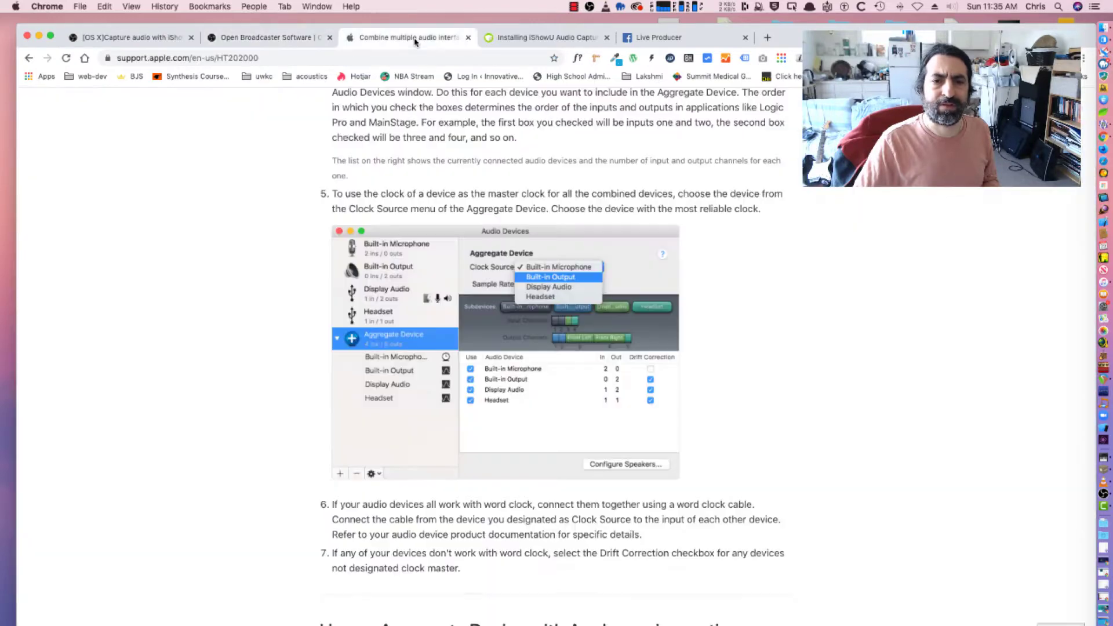
{"action": "scroll", "coordinate": [519, 255], "scroll_direction": "up", "scroll_amount": 15}
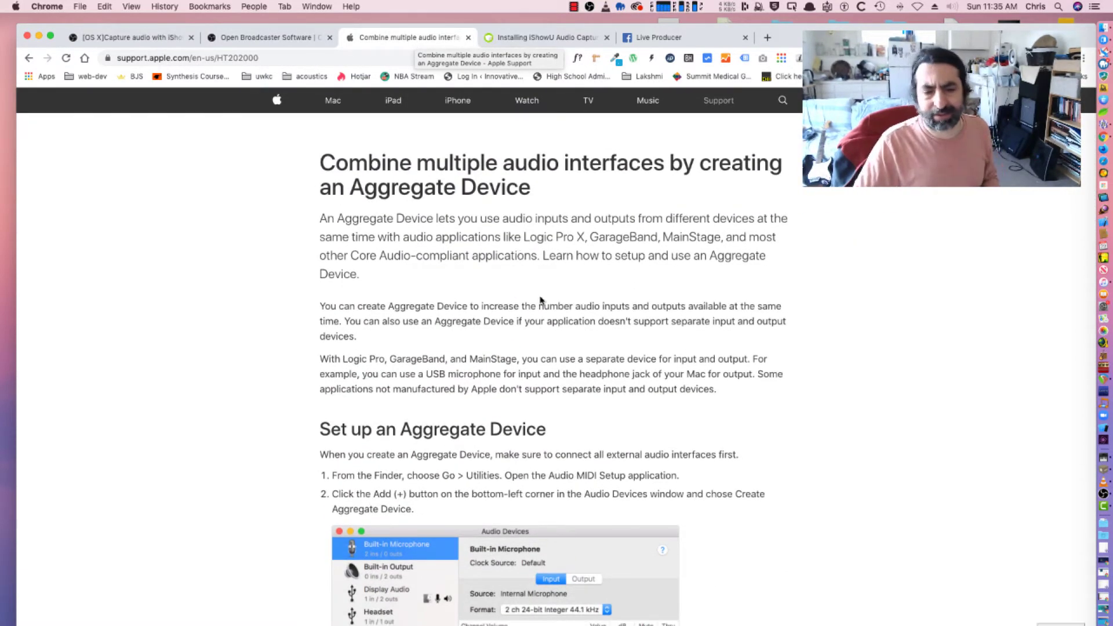
{"action": "scroll", "coordinate": [534, 450], "scroll_direction": "down", "scroll_amount": 10}
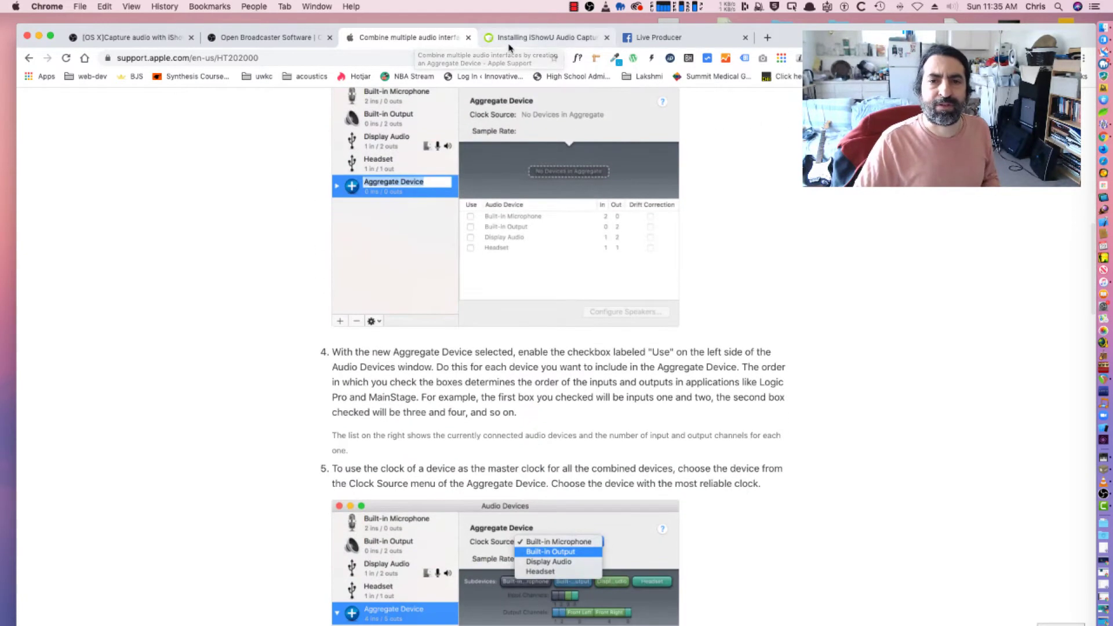
- Read the iShowU Audio Capture installation article, highlighting the product name and the sentence about replacing Soundflower
{"action": "left_click", "coordinate": [509, 45]}
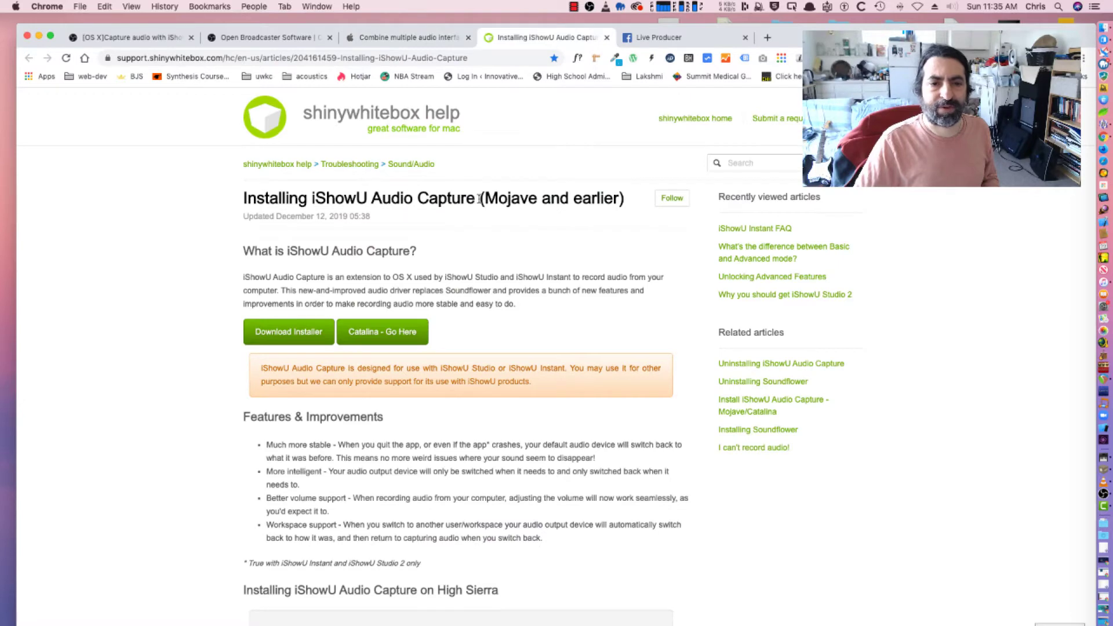
{"action": "left_click_drag", "start_coordinate": [478, 199], "coordinate": [311, 201]}
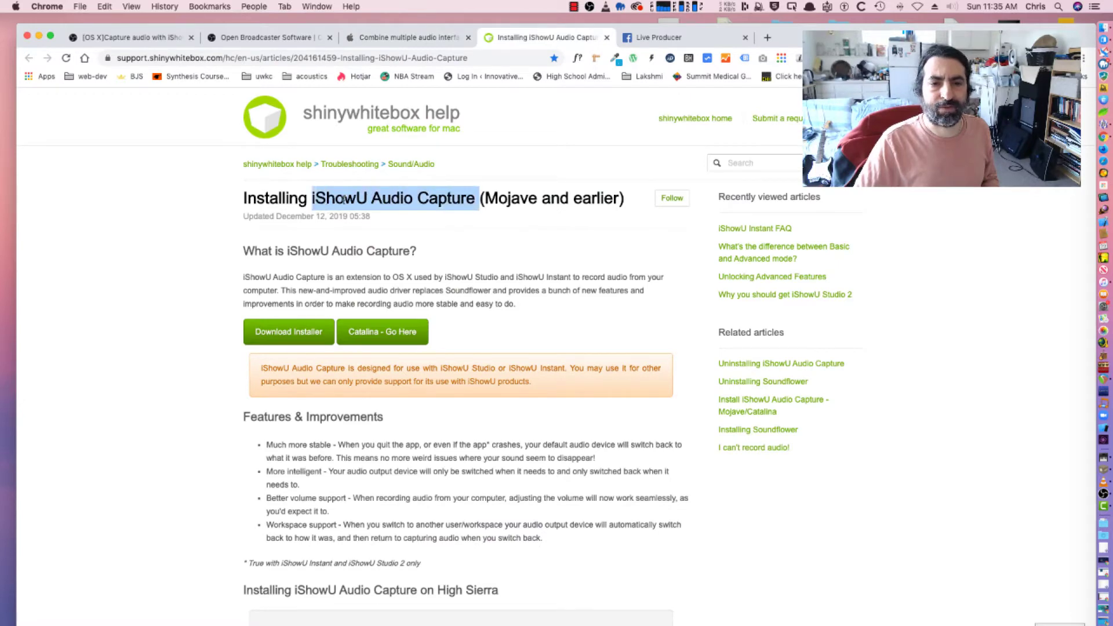
{"action": "scroll", "coordinate": [459, 316], "scroll_direction": "down", "scroll_amount": 3}
{"action": "left_click", "coordinate": [466, 275]}
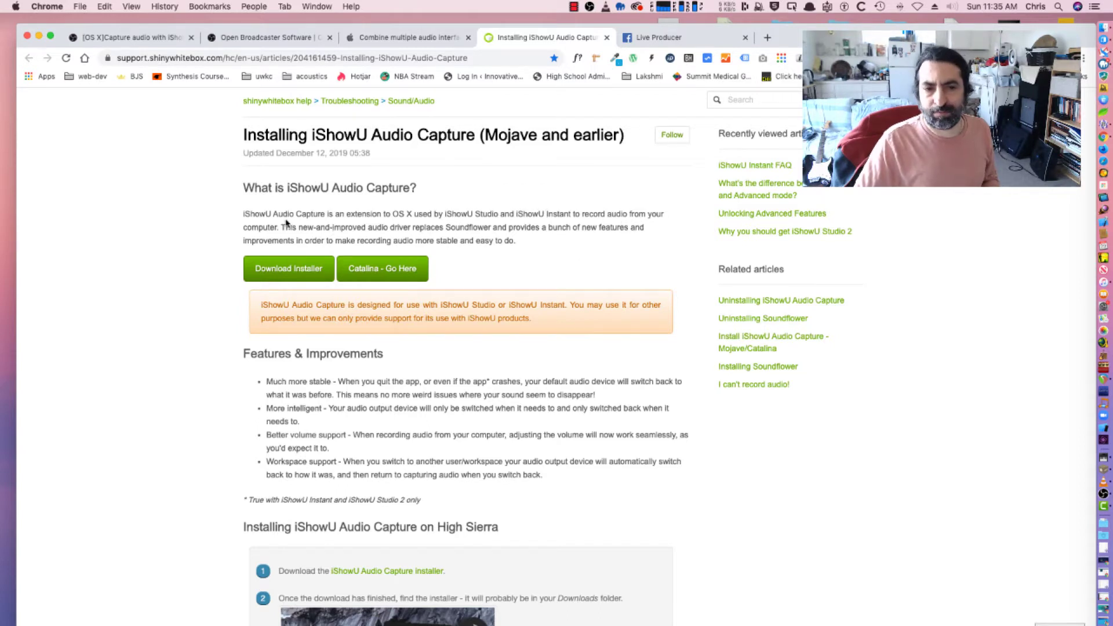
{"action": "left_click_drag", "start_coordinate": [282, 227], "coordinate": [549, 248]}
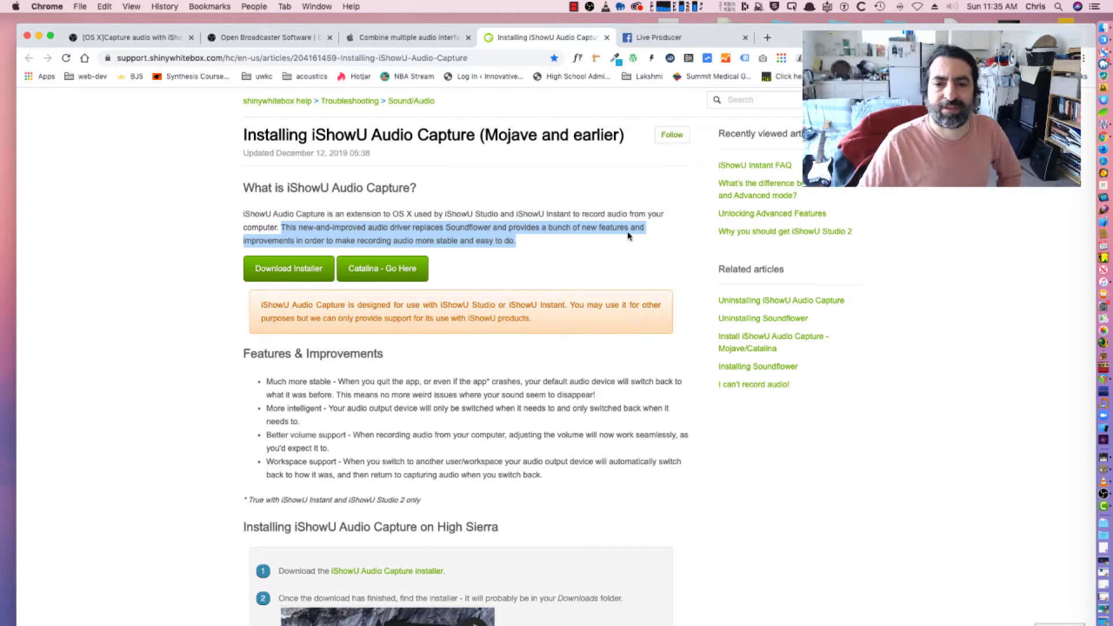
{"action": "left_click", "coordinate": [599, 264]}
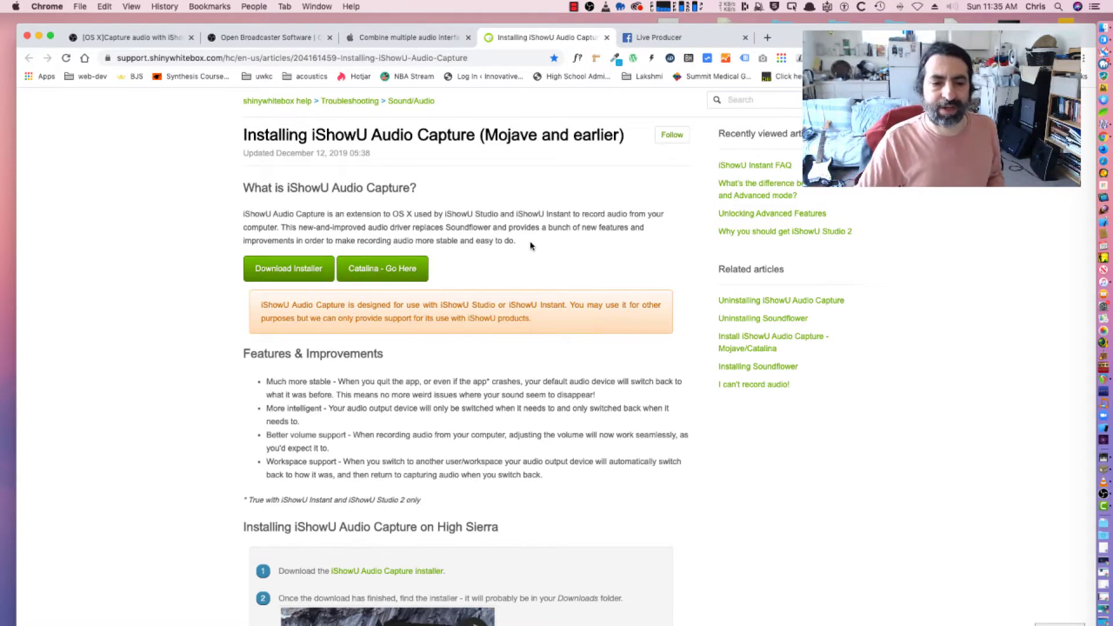
{"action": "scroll", "coordinate": [531, 246], "scroll_direction": "down", "scroll_amount": 3}
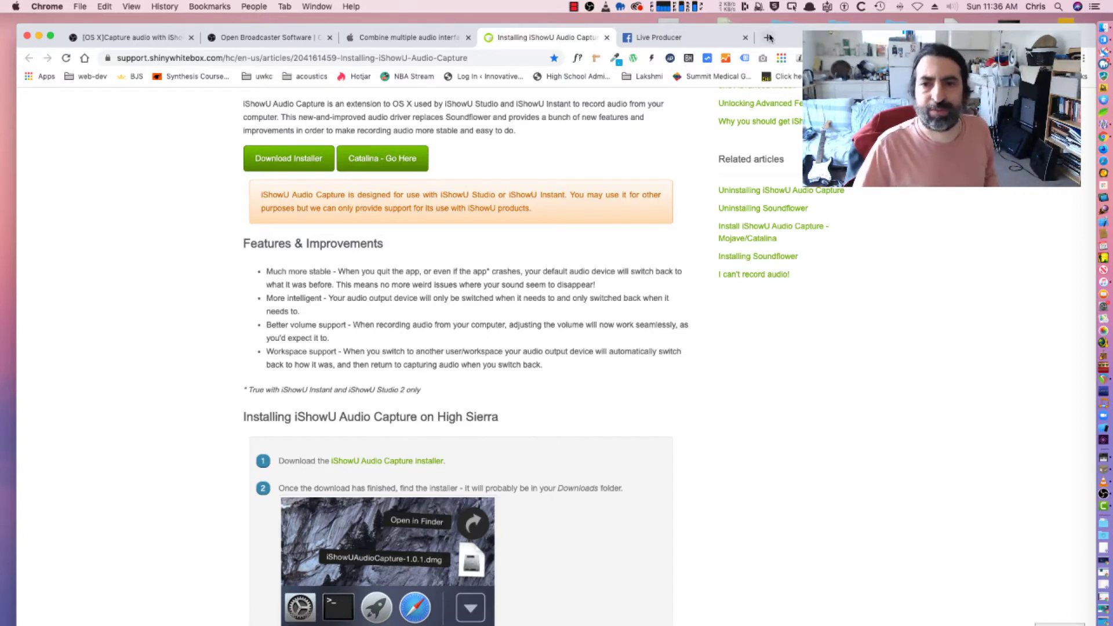
- Shift the browser window up slightly and move the iShowU installation article's tab directly after the OBS capture guide's tab
{"action": "left_click_drag", "start_coordinate": [799, 38], "coordinate": [799, 9]}
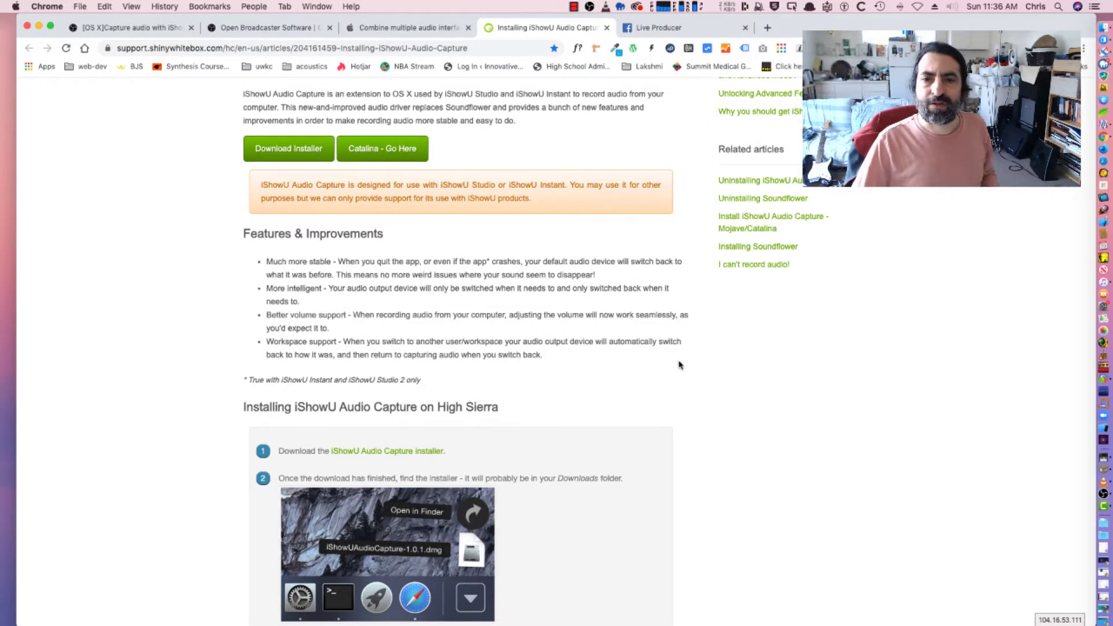
{"action": "left_click", "coordinate": [397, 29]}
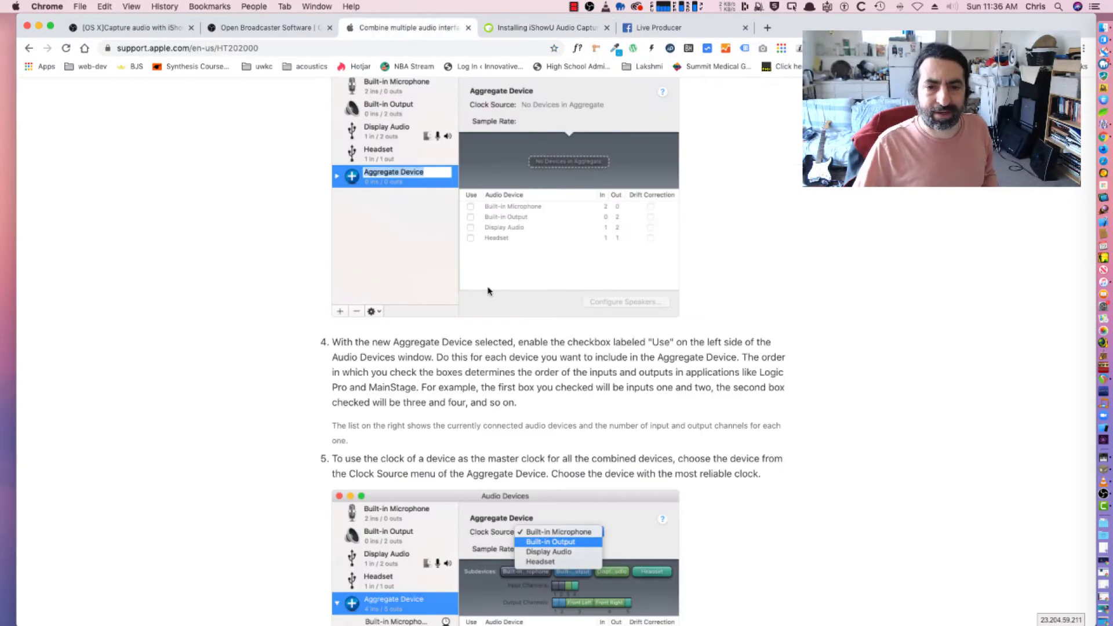
{"action": "key", "text": "super+Tab"}
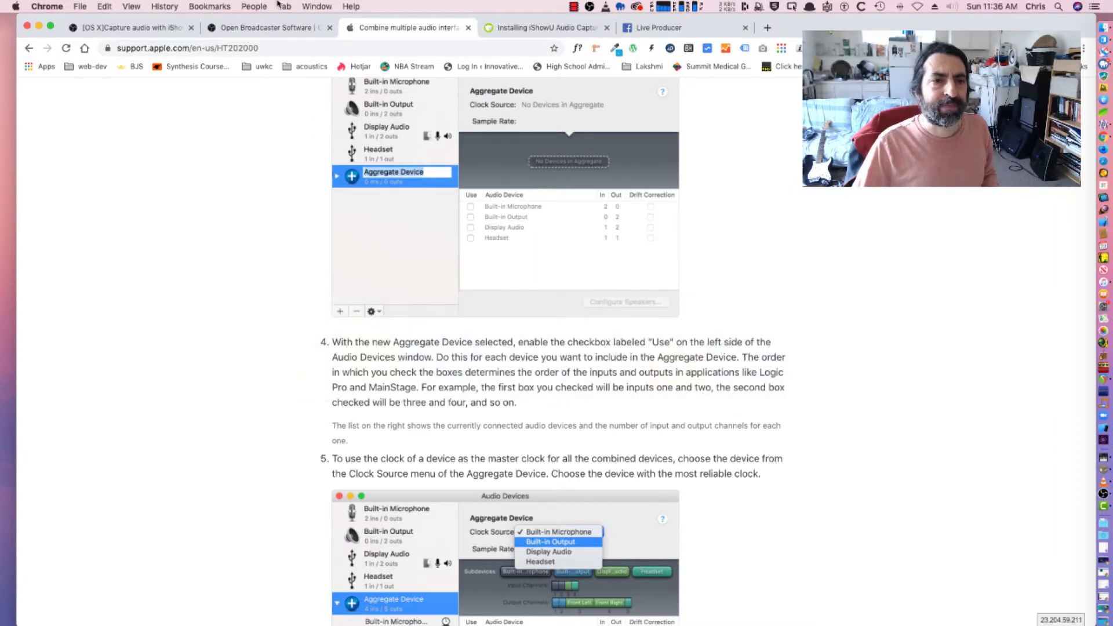
{"action": "left_click", "coordinate": [262, 28]}
{"action": "left_click", "coordinate": [526, 26]}
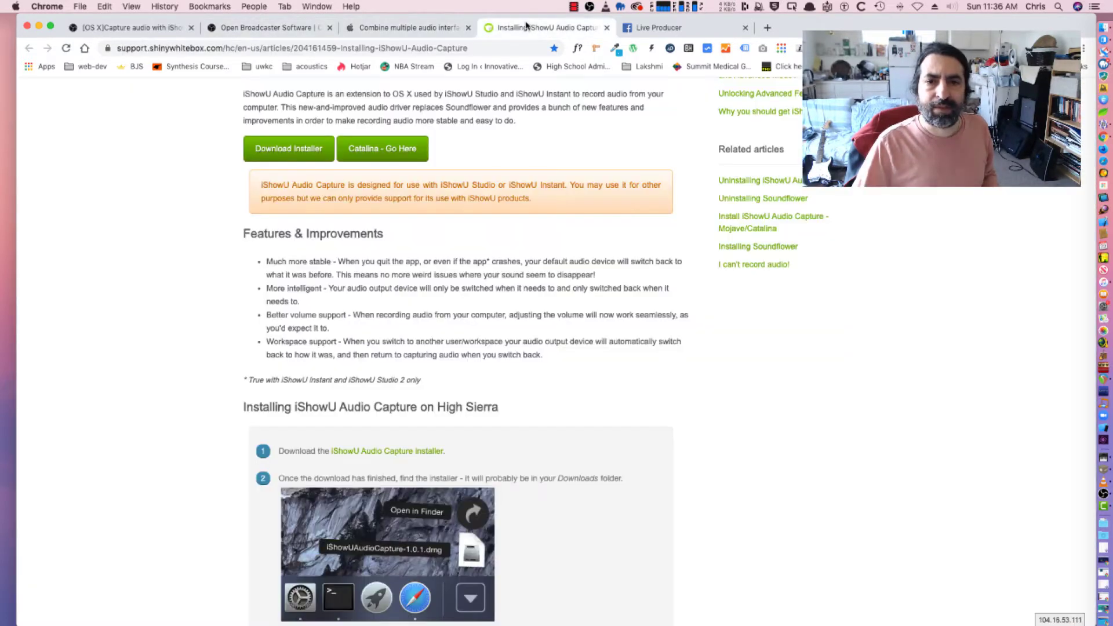
{"action": "left_click_drag", "start_coordinate": [527, 26], "coordinate": [255, 27]}
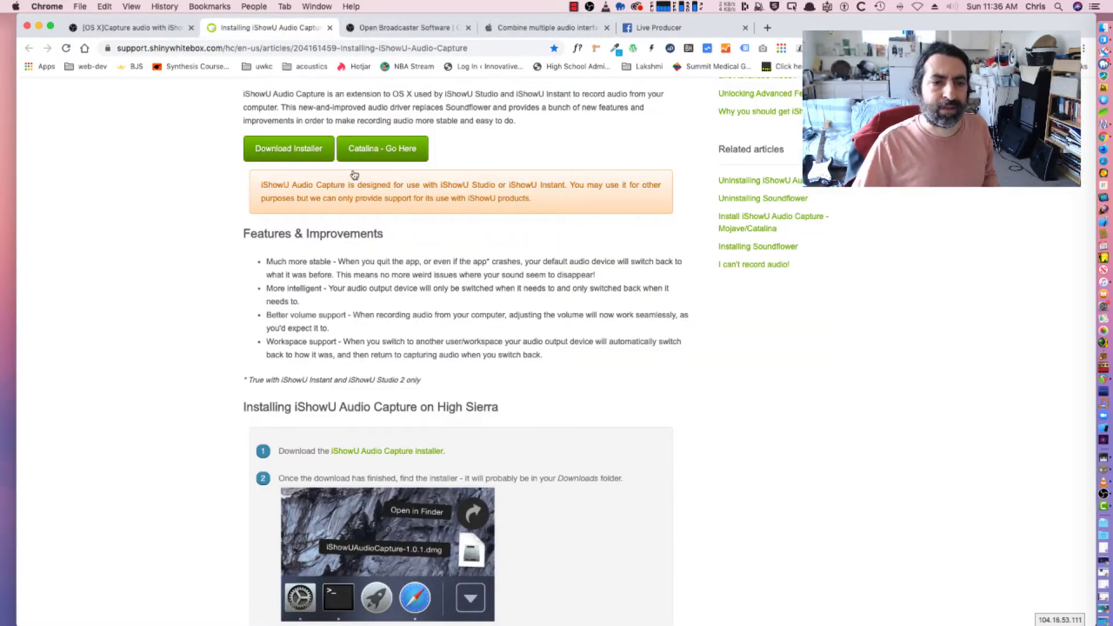
- Examine the iShowU Audio Capture installation steps for High Sierra and for Sierra and earlier, including the Security & Privacy approval
{"action": "scroll", "coordinate": [378, 202], "scroll_direction": "up", "scroll_amount": 5}
{"action": "scroll", "coordinate": [327, 484], "scroll_direction": "down", "scroll_amount": 15}
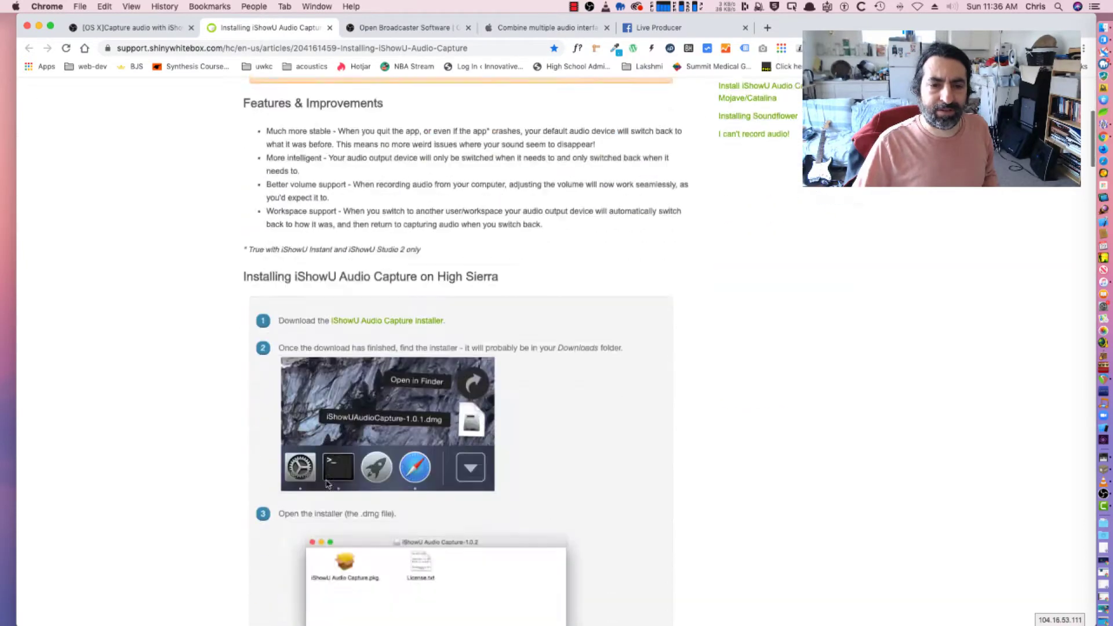
{"action": "scroll", "coordinate": [326, 484], "scroll_direction": "down", "scroll_amount": 10}
{"action": "scroll", "coordinate": [327, 484], "scroll_direction": "up", "scroll_amount": 20}
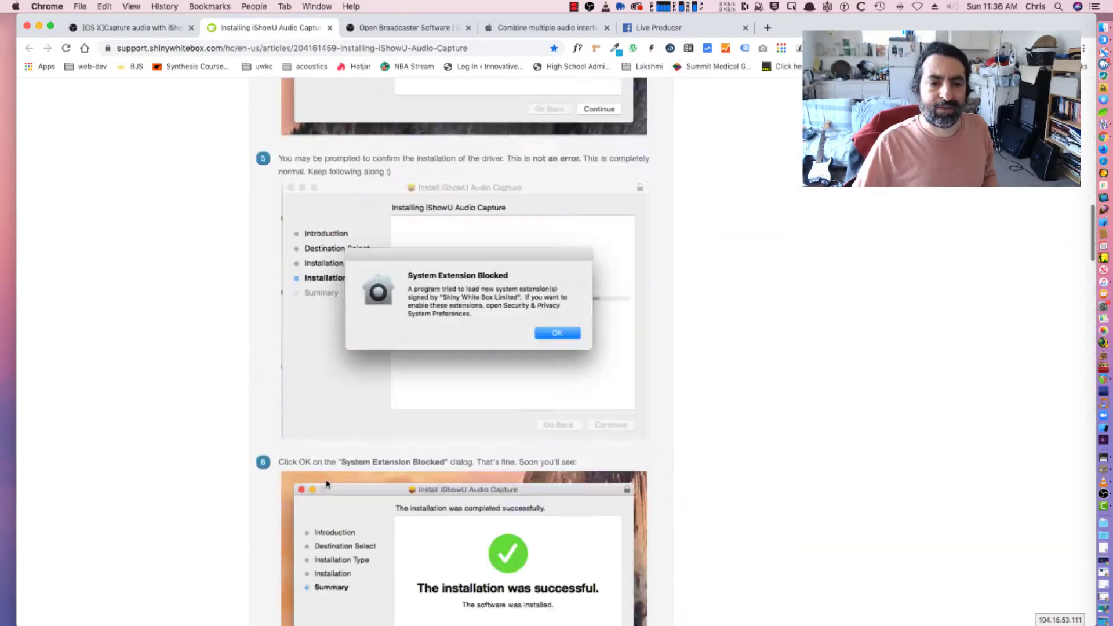
{"action": "scroll", "coordinate": [327, 484], "scroll_direction": "down", "scroll_amount": 20}
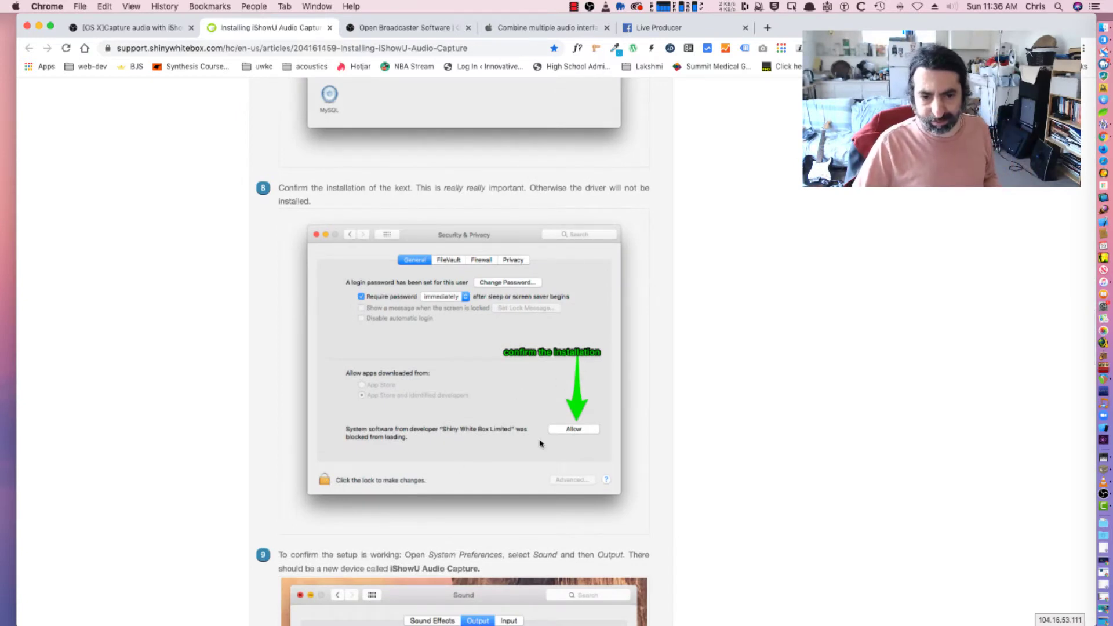
{"action": "scroll", "coordinate": [540, 444], "scroll_direction": "down", "scroll_amount": 3}
{"action": "scroll", "coordinate": [540, 445], "scroll_direction": "down", "scroll_amount": 20}
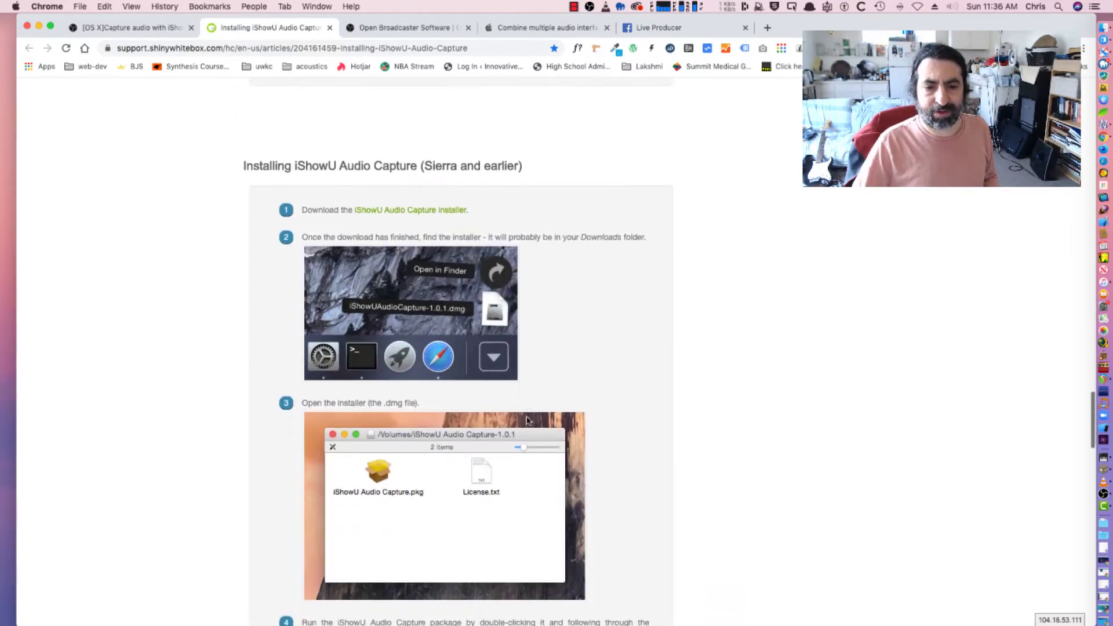
{"action": "scroll", "coordinate": [527, 421], "scroll_direction": "down", "scroll_amount": 12}
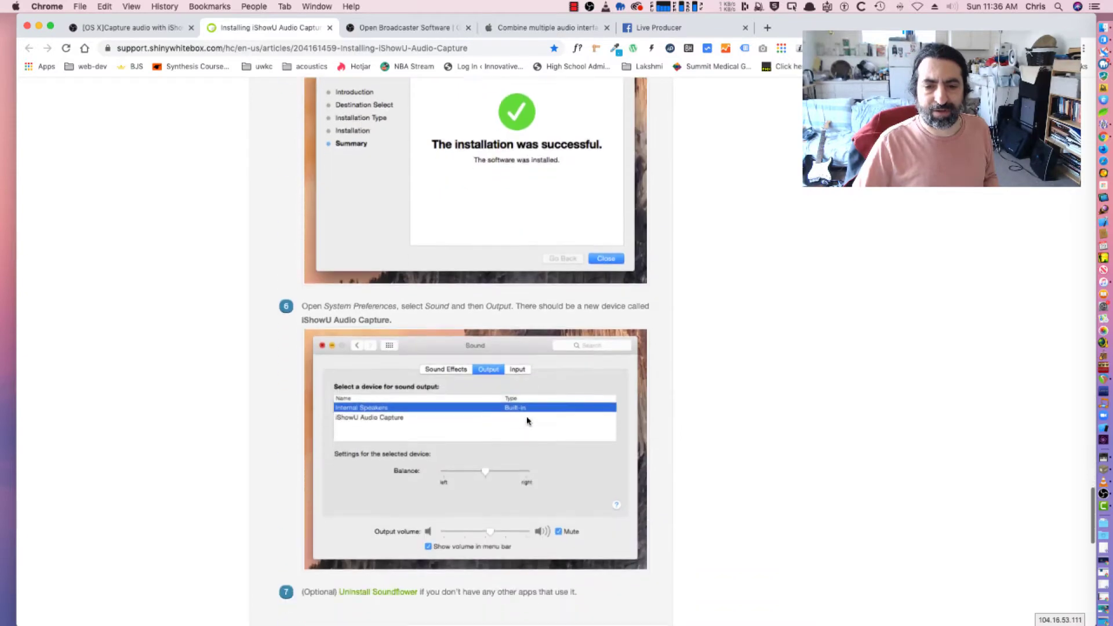
{"action": "scroll", "coordinate": [527, 421], "scroll_direction": "down", "scroll_amount": 2}
{"action": "scroll", "coordinate": [527, 421], "scroll_direction": "up", "scroll_amount": 15}
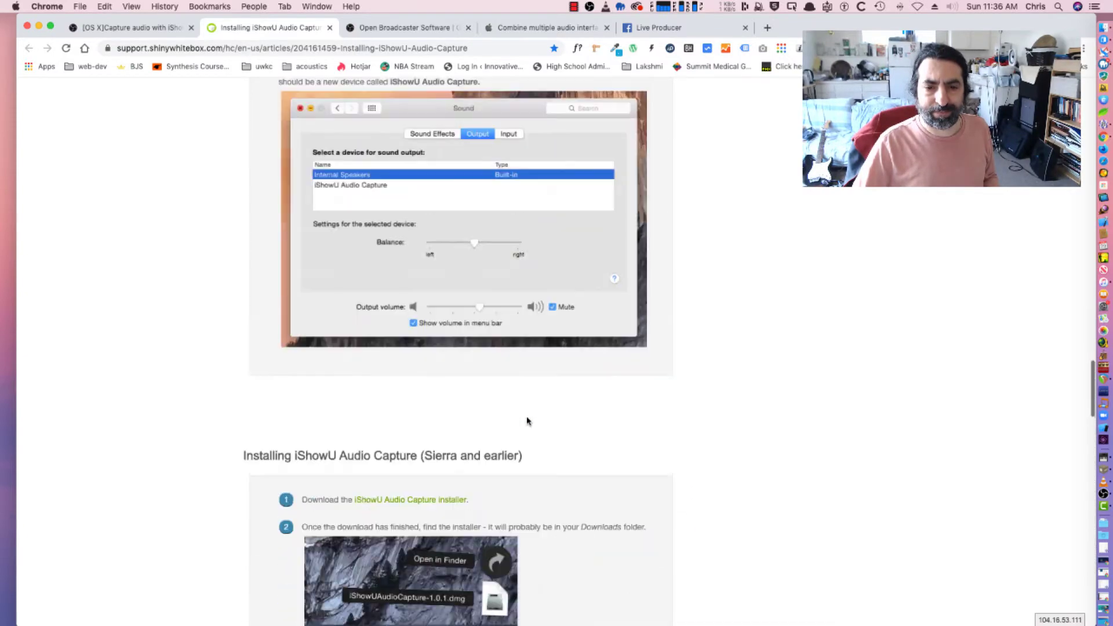
{"action": "scroll", "coordinate": [527, 421], "scroll_direction": "up", "scroll_amount": 8}
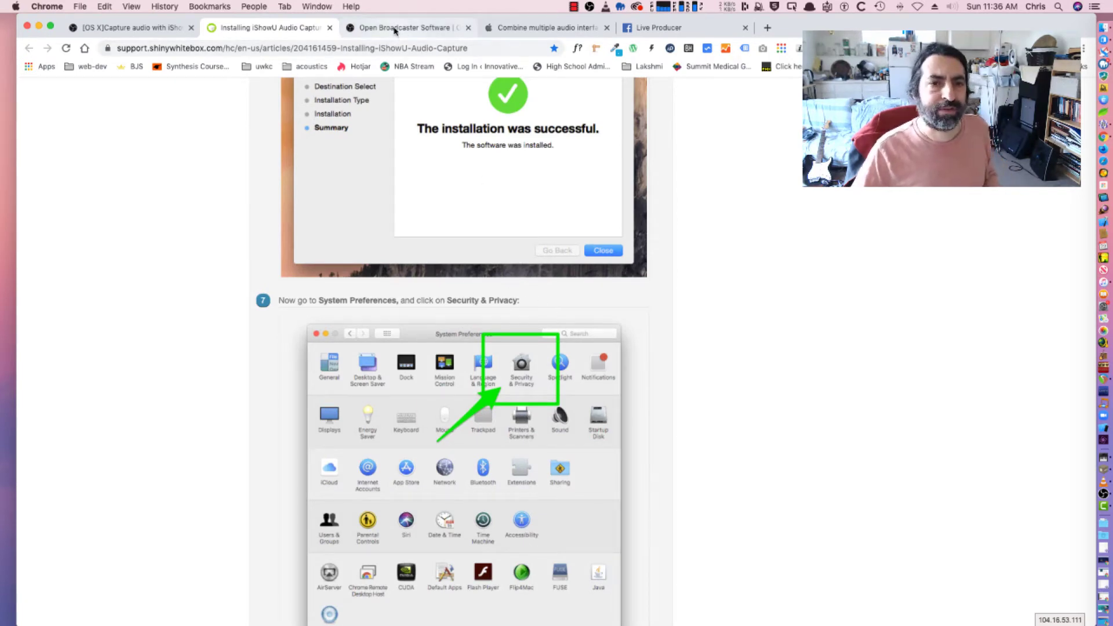
- Revisit the OBS audio capture guide and OBS Studio download page, and read steps 4 and 5 of Apple's Aggregate Device article
{"action": "left_click", "coordinate": [149, 27]}
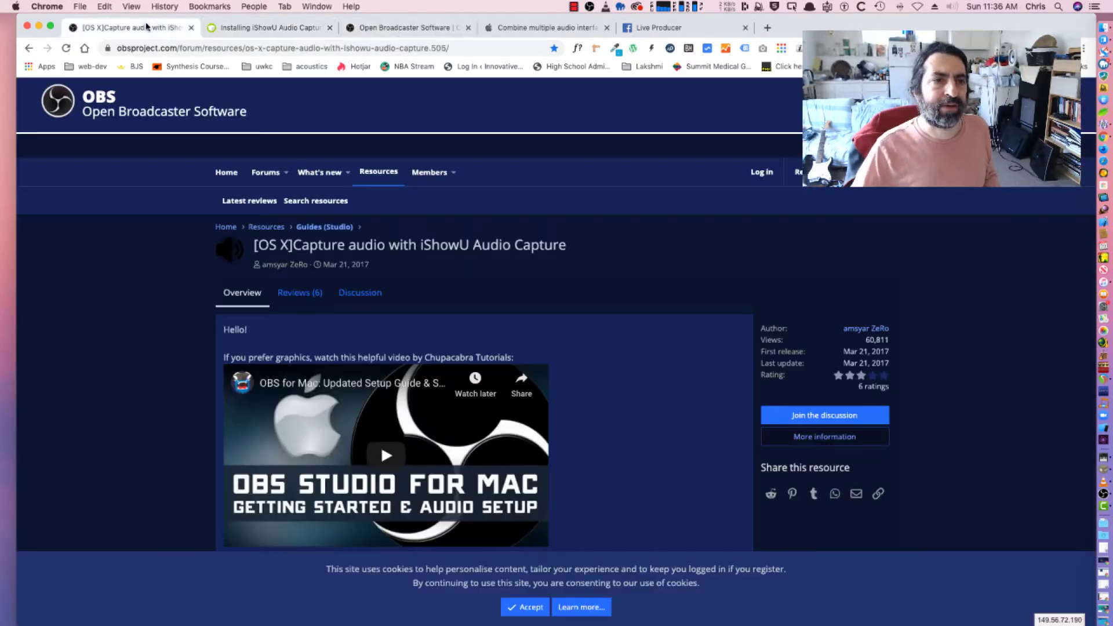
{"action": "left_click", "coordinate": [381, 29]}
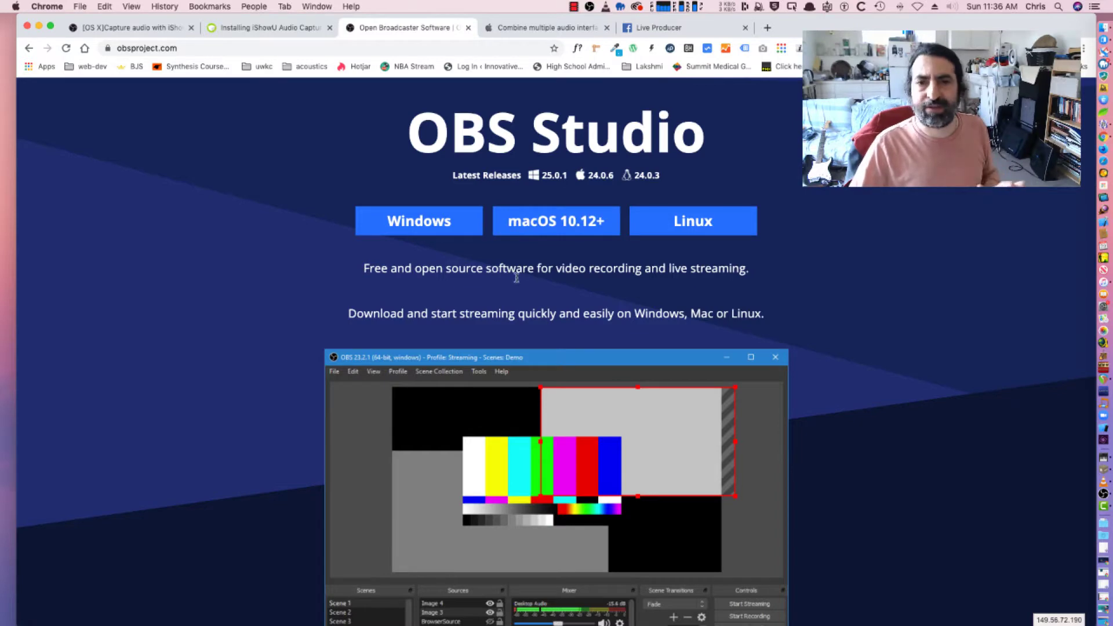
{"action": "left_click", "coordinate": [513, 30]}
{"action": "scroll", "coordinate": [528, 290], "scroll_direction": "down", "scroll_amount": 5}
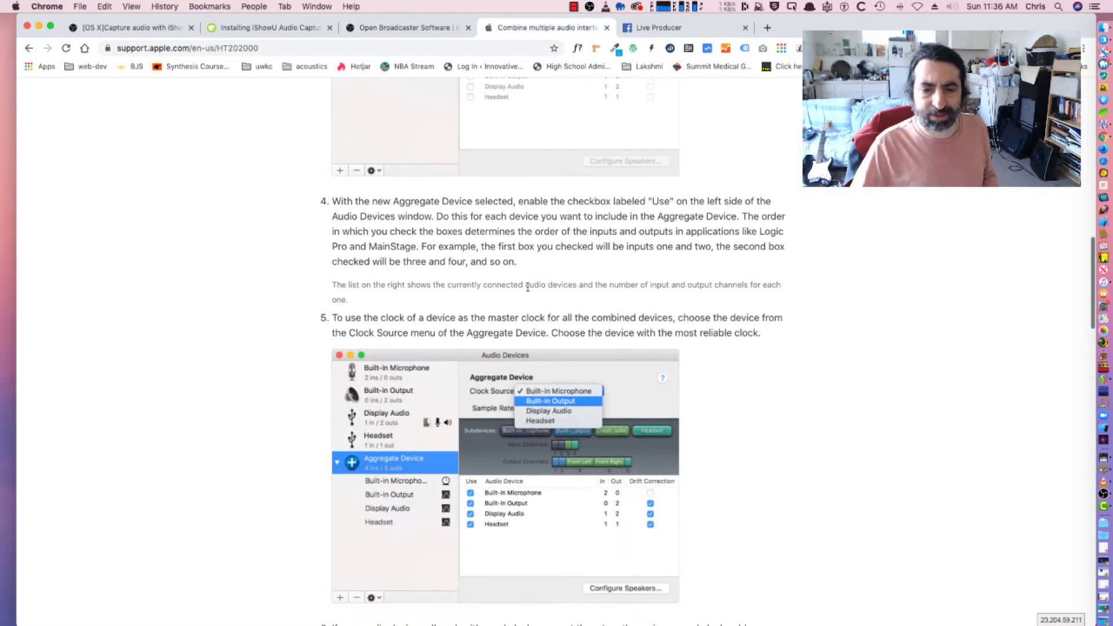
- Open Audio MIDI Setup and select iShowU Audio Capture in the Steaming Input aggregate device's list of audio devices
{"action": "key", "text": "alt+space"}
{"action": "type", "text": "au"}
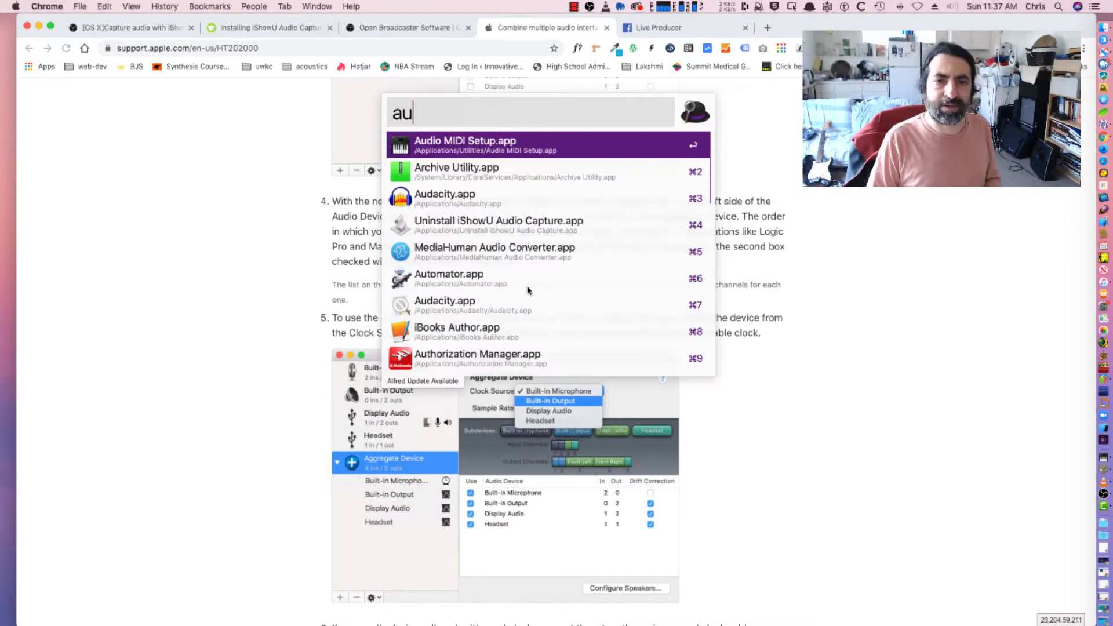
{"action": "key", "text": "Return"}
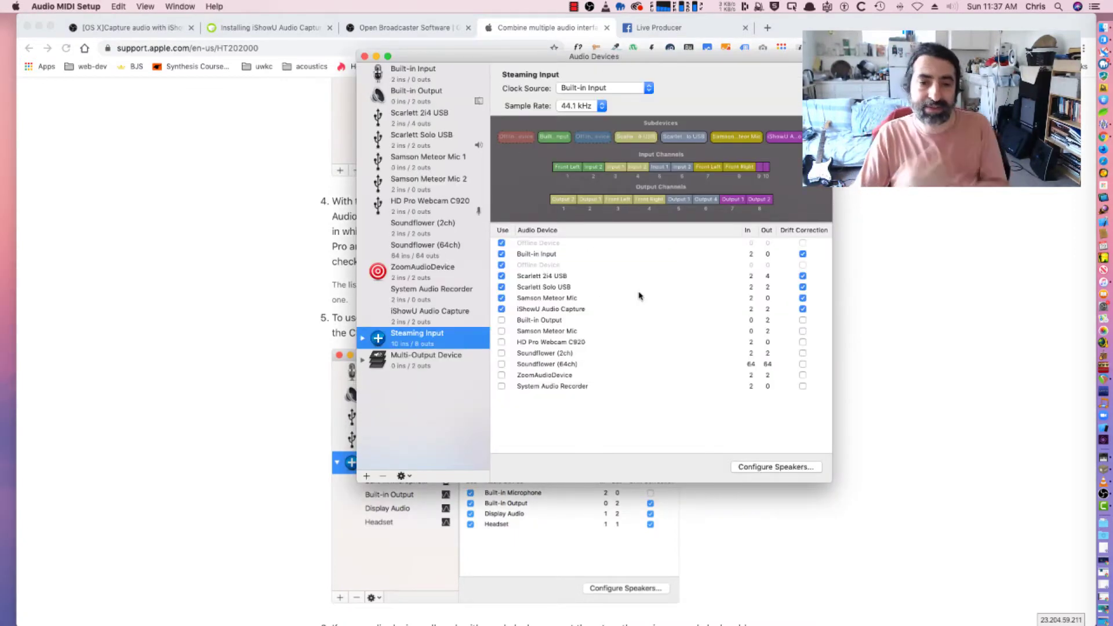
{"action": "left_click_drag", "start_coordinate": [543, 56], "coordinate": [472, 82]}
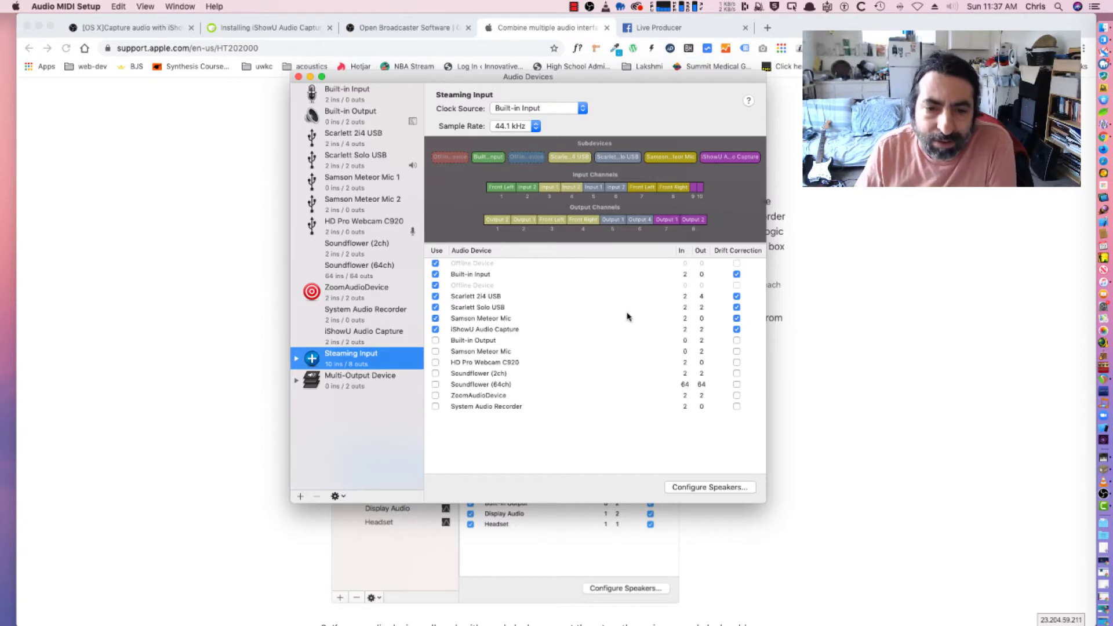
{"action": "left_click", "coordinate": [487, 329]}
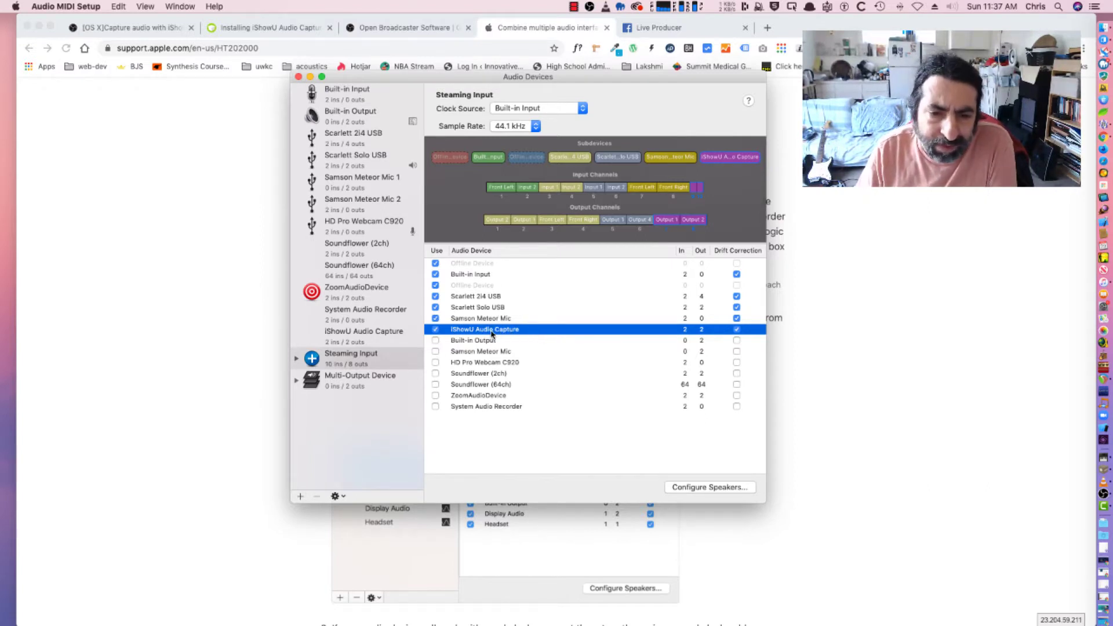
- Compare the device settings of the Multi-Output Device with those of the Steaming Input aggregate device
{"action": "left_click", "coordinate": [359, 384]}
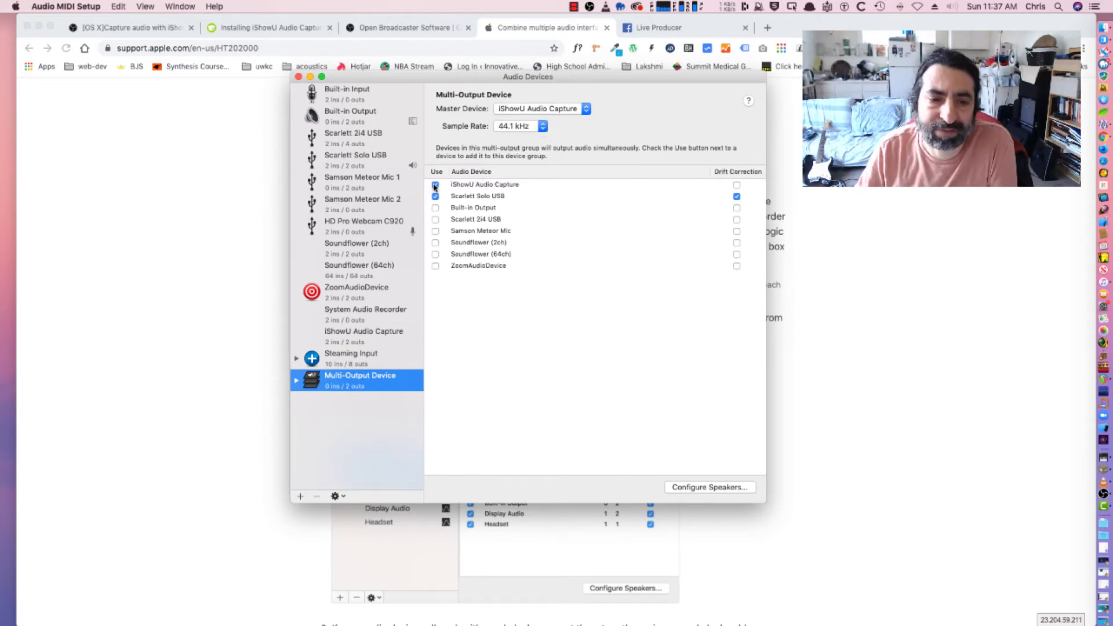
{"action": "left_click", "coordinate": [354, 355]}
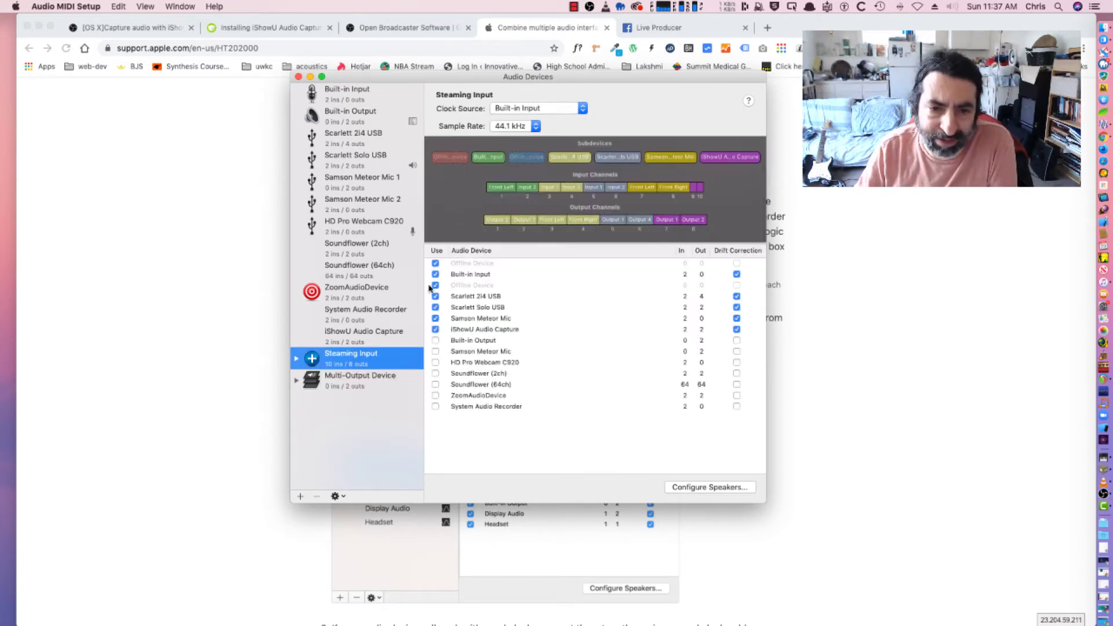
{"action": "left_click", "coordinate": [354, 383]}
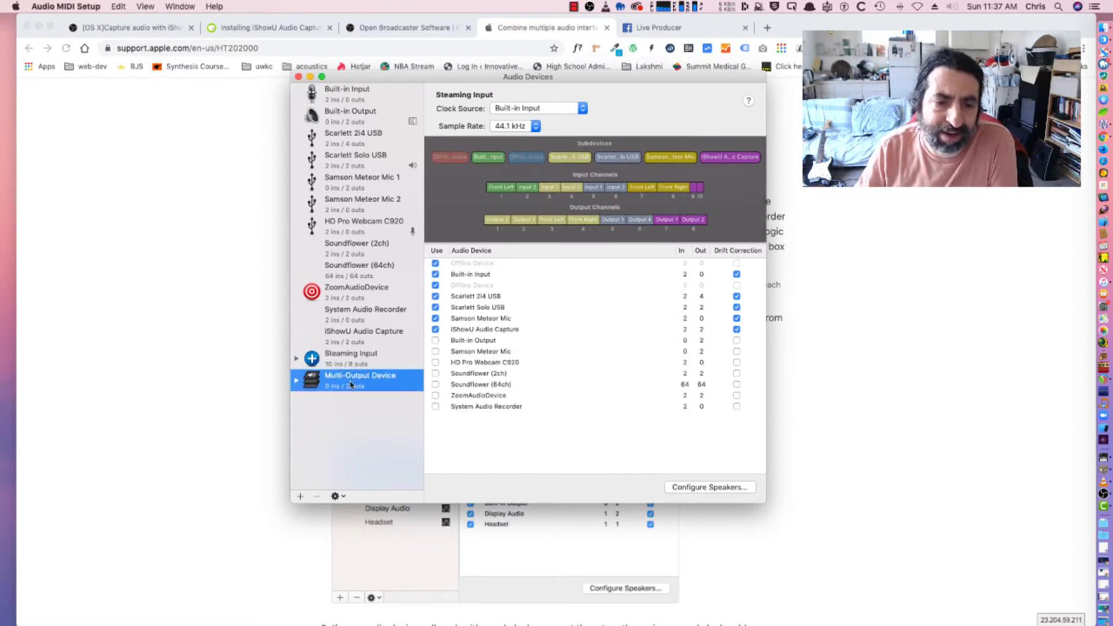
- Move the Audio Devices window off the Apple article and review the article's introduction to combining audio interfaces
{"action": "left_click_drag", "start_coordinate": [562, 84], "coordinate": [941, 90]}
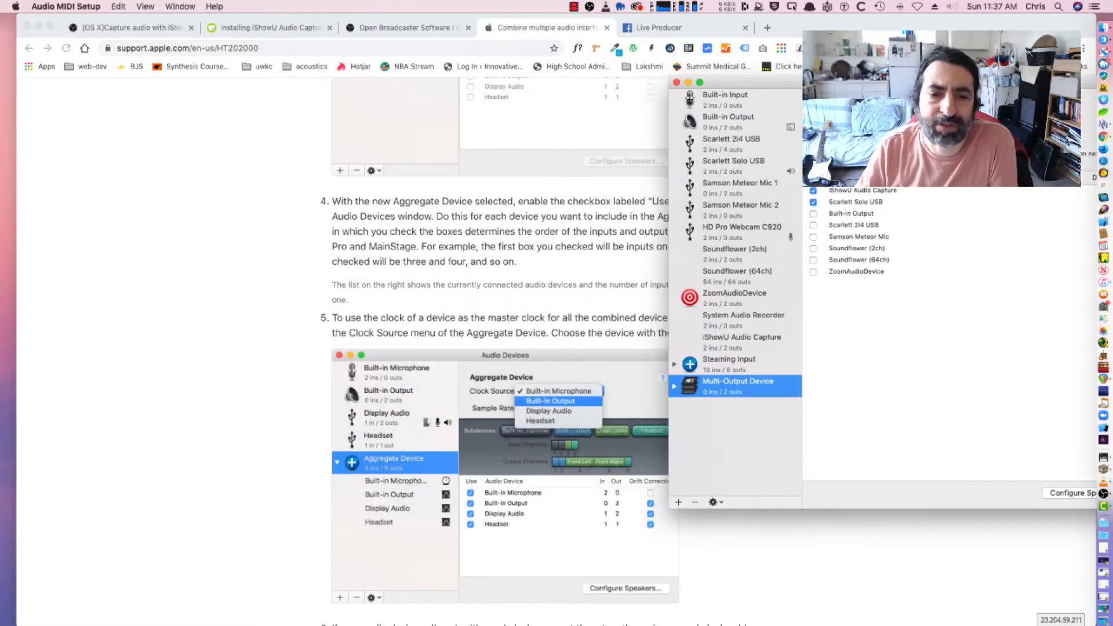
{"action": "scroll", "coordinate": [389, 325], "scroll_direction": "up", "scroll_amount": 5}
{"action": "scroll", "coordinate": [389, 324], "scroll_direction": "up", "scroll_amount": 10}
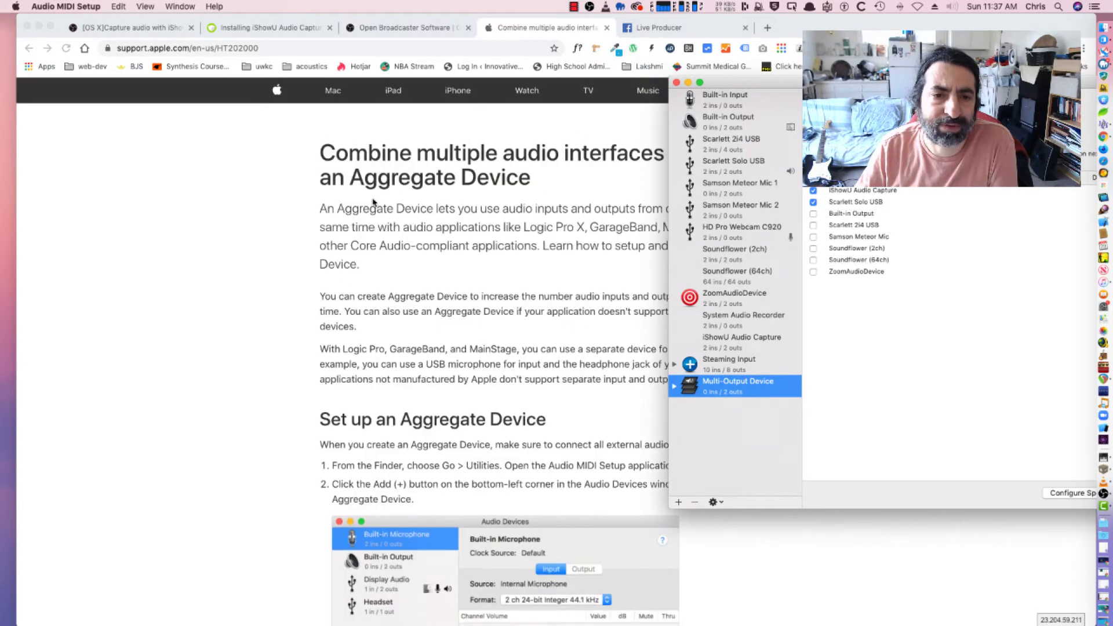
{"action": "scroll", "coordinate": [455, 278], "scroll_direction": "down", "scroll_amount": 2}
{"action": "scroll", "coordinate": [464, 273], "scroll_direction": "up", "scroll_amount": 2}
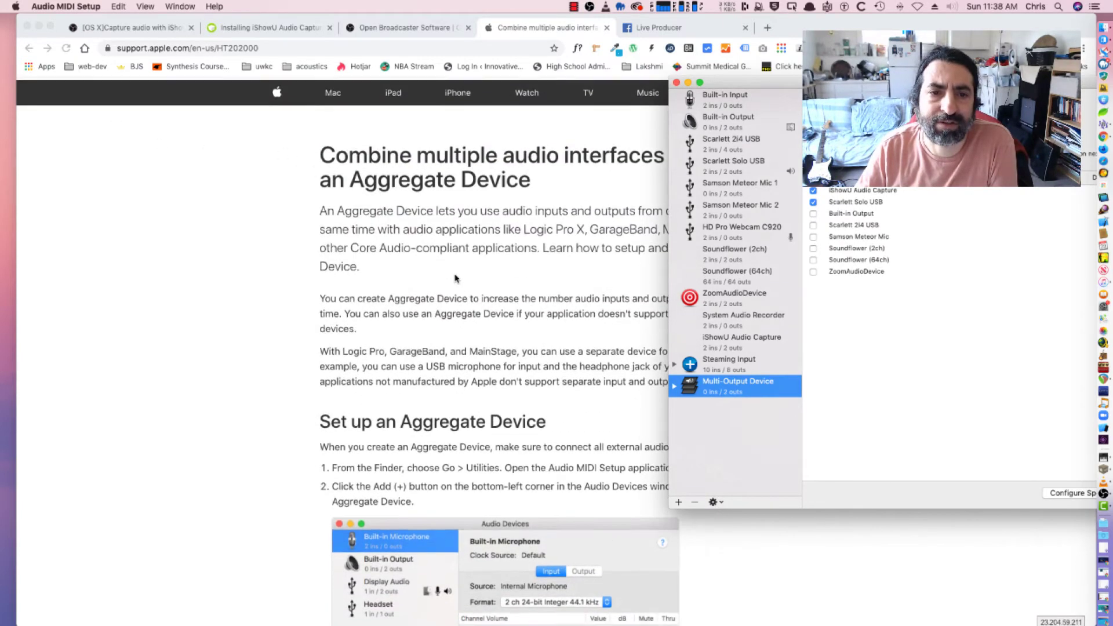
- Bring the Audio Devices window back over the article, select iShowU Audio Capture in the Multi-Output Device, and close the window
{"action": "left_click_drag", "start_coordinate": [829, 86], "coordinate": [501, 85]}
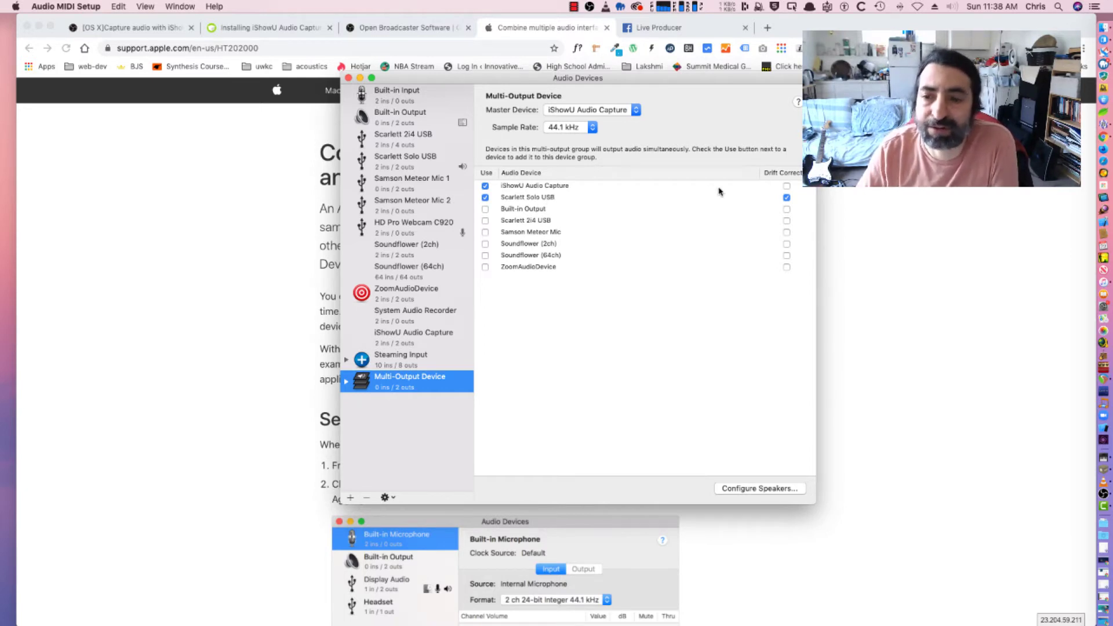
{"action": "left_click", "coordinate": [551, 187]}
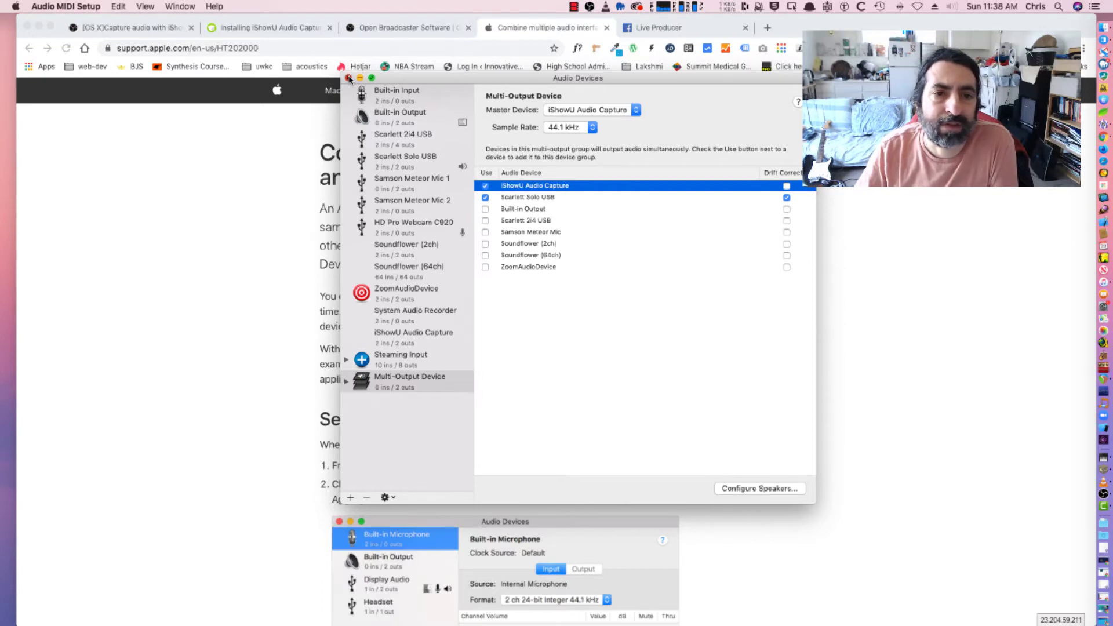
{"action": "left_click", "coordinate": [349, 79]}
- Switch to REAPER and open its preferences at the audio device settings
{"action": "mouse_move", "coordinate": [1107, 483]}
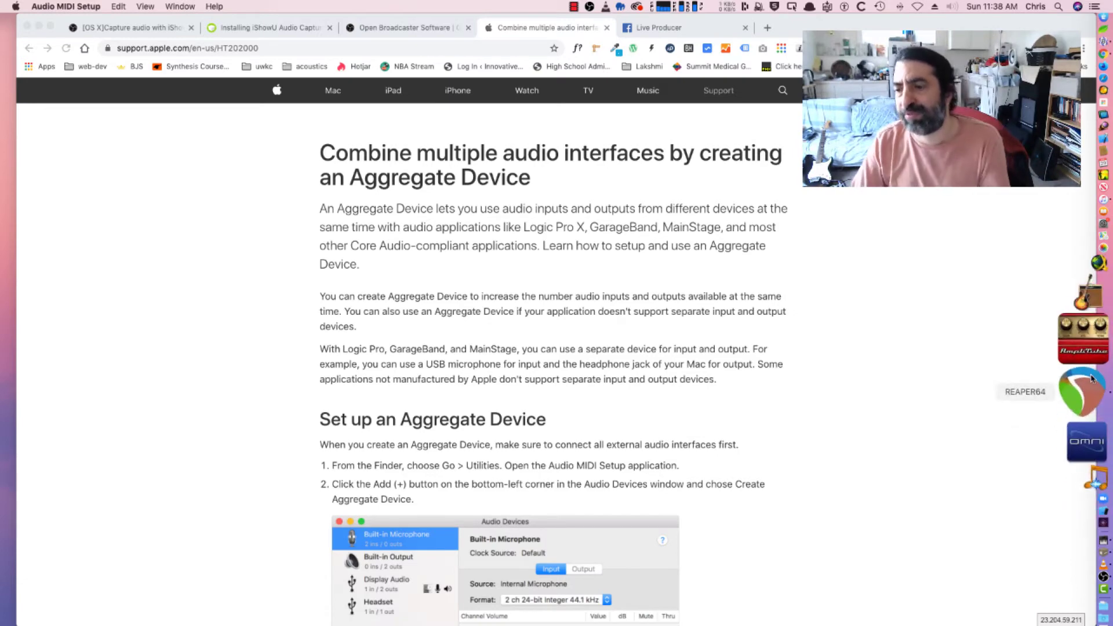
{"action": "left_click", "coordinate": [1092, 378]}
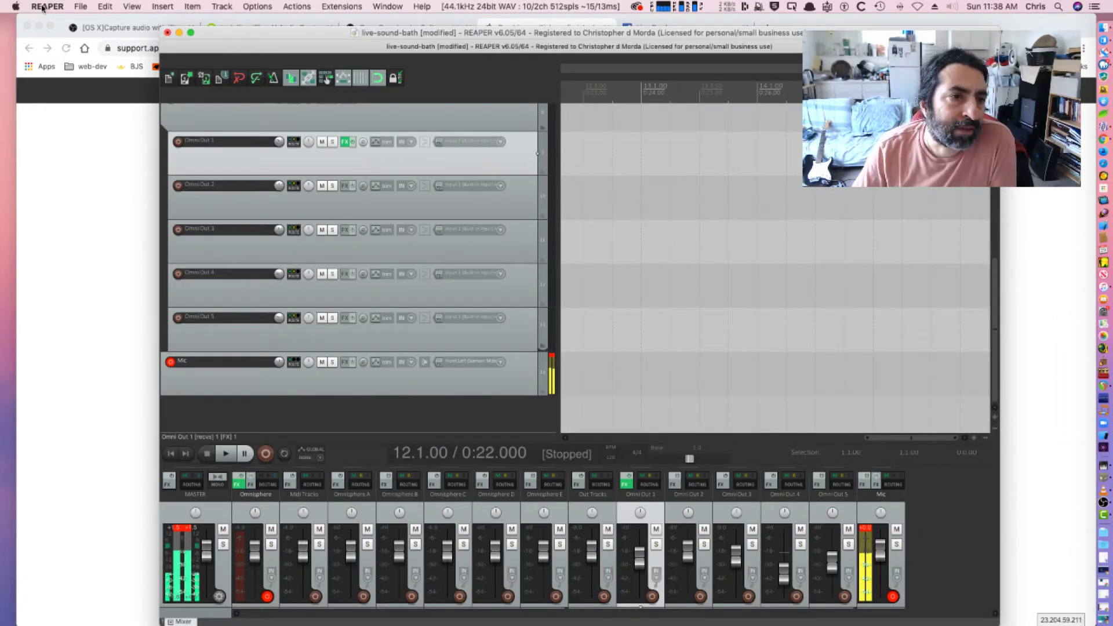
{"action": "left_click", "coordinate": [42, 8]}
{"action": "left_click", "coordinate": [52, 34]}
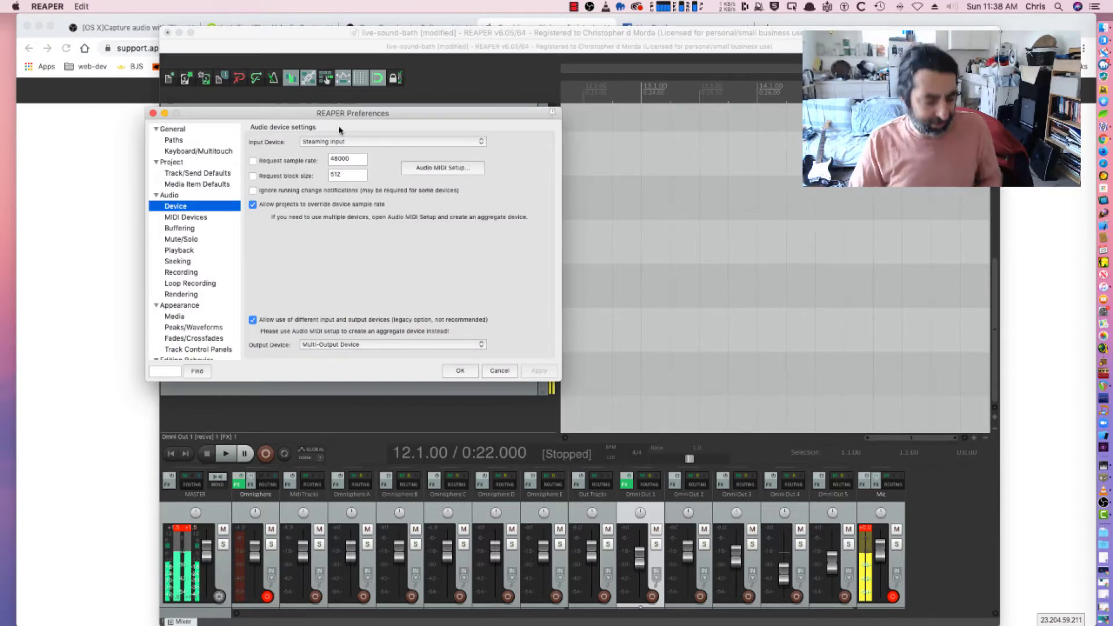
- Reopen Audio MIDI Setup and arrange its Audio Devices window beside REAPER Preferences, with Scarlett Solo USB selected in the Multi-Output Device
{"action": "key", "text": "alt+space"}
{"action": "type", "text": "audi"}
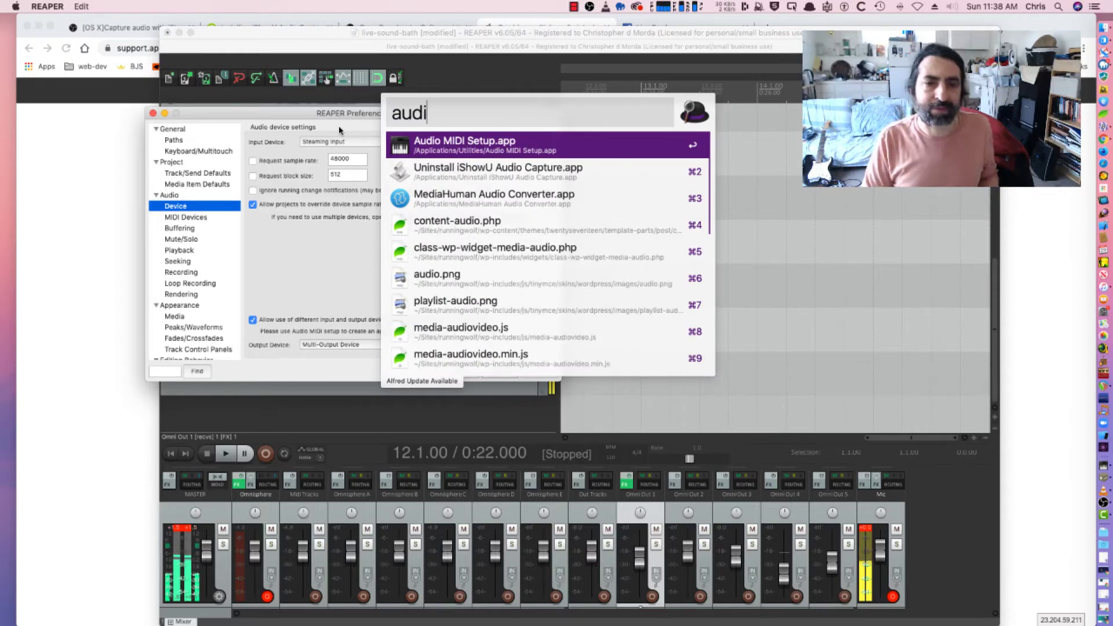
{"action": "key", "text": "Return"}
{"action": "left_click", "coordinate": [311, 41]}
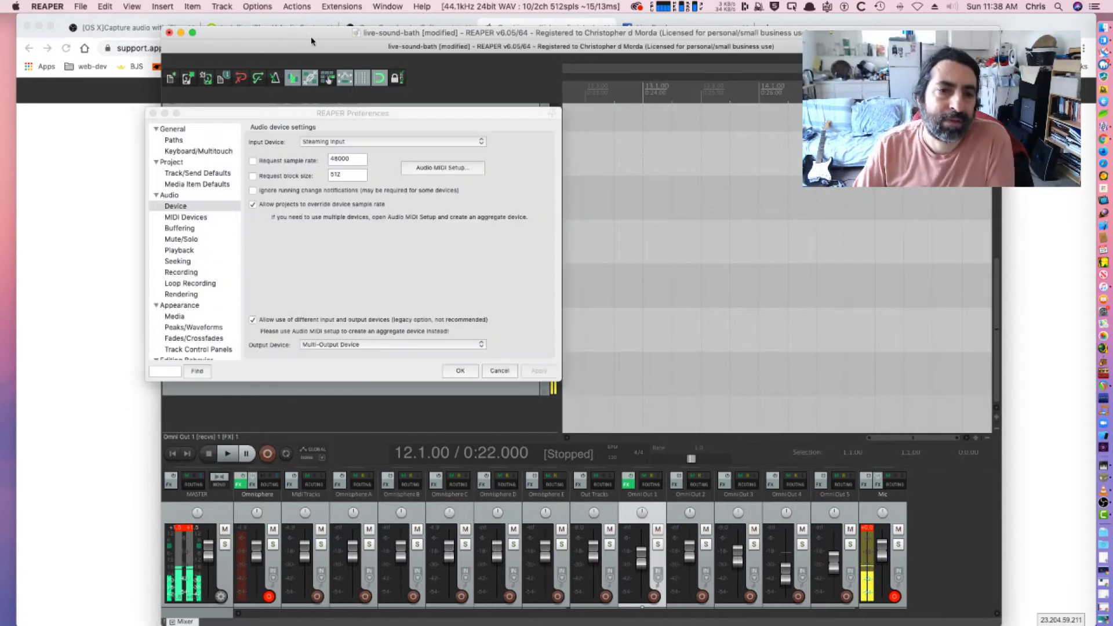
{"action": "left_click_drag", "start_coordinate": [311, 41], "coordinate": [374, 42]}
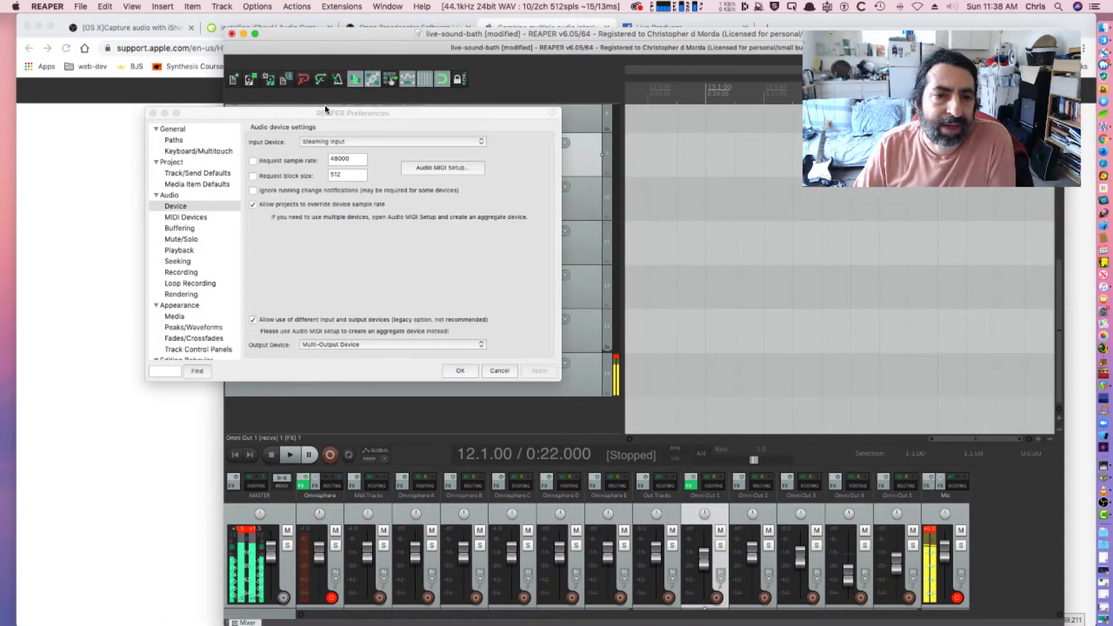
{"action": "left_click_drag", "start_coordinate": [325, 109], "coordinate": [550, 154]}
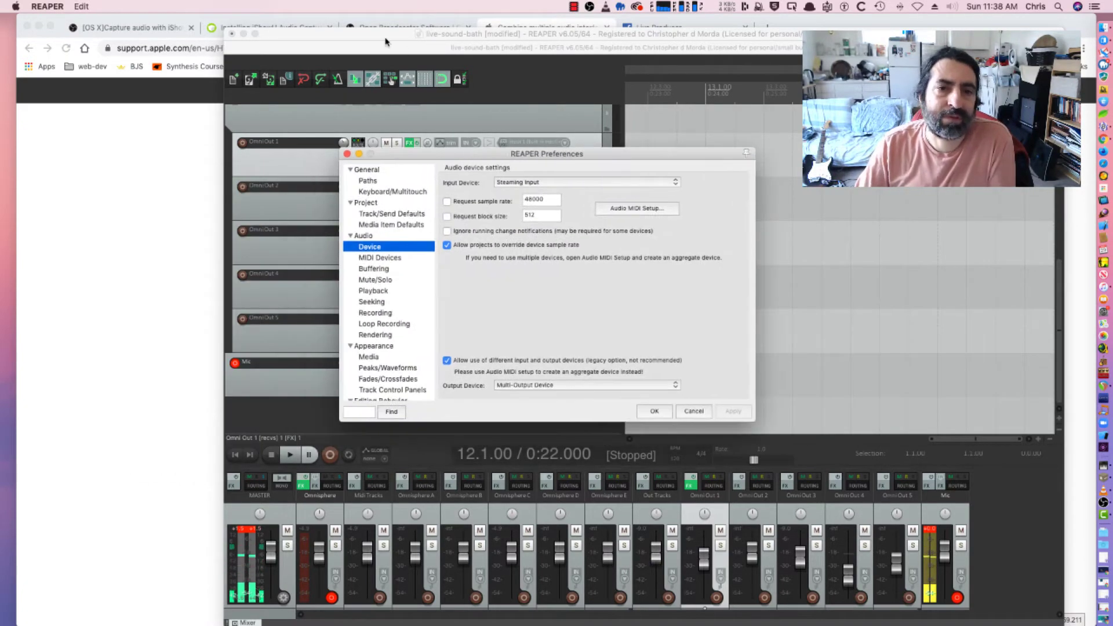
{"action": "left_click_drag", "start_coordinate": [386, 42], "coordinate": [439, 283]}
{"action": "left_click_drag", "start_coordinate": [457, 83], "coordinate": [156, 42]}
{"action": "left_click", "coordinate": [302, 278]}
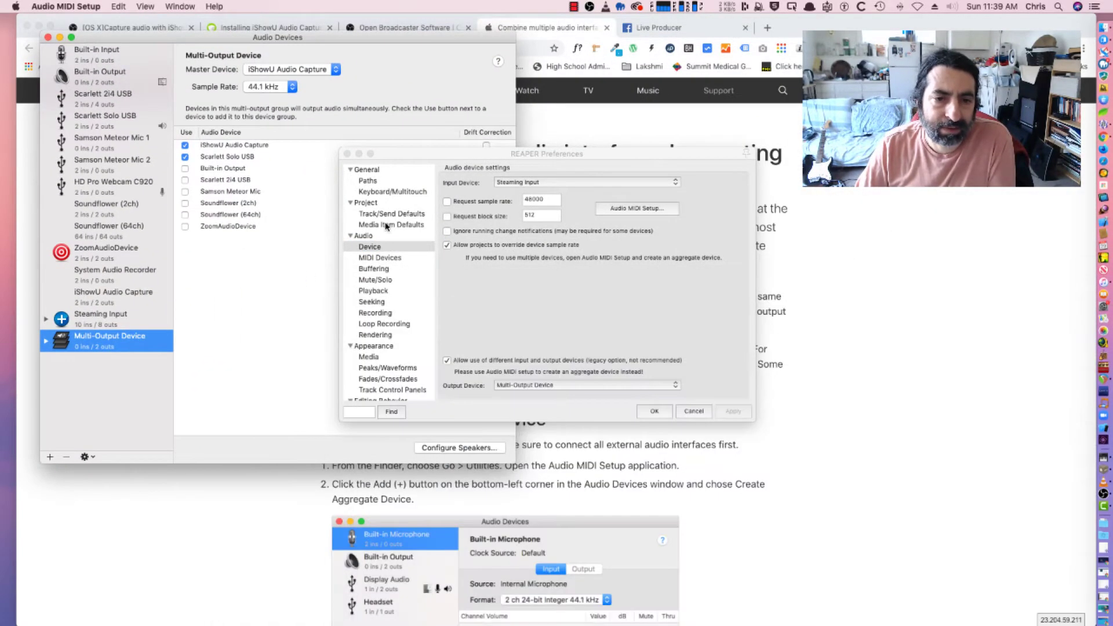
{"action": "left_click", "coordinate": [227, 156]}
{"action": "left_click_drag", "start_coordinate": [542, 155], "coordinate": [768, 68]}
- Compare the Steaming Input aggregate device's channels with the stereo input choices of REAPER's Mic track, leaving the track's input unchanged
{"action": "left_click", "coordinate": [97, 316]}
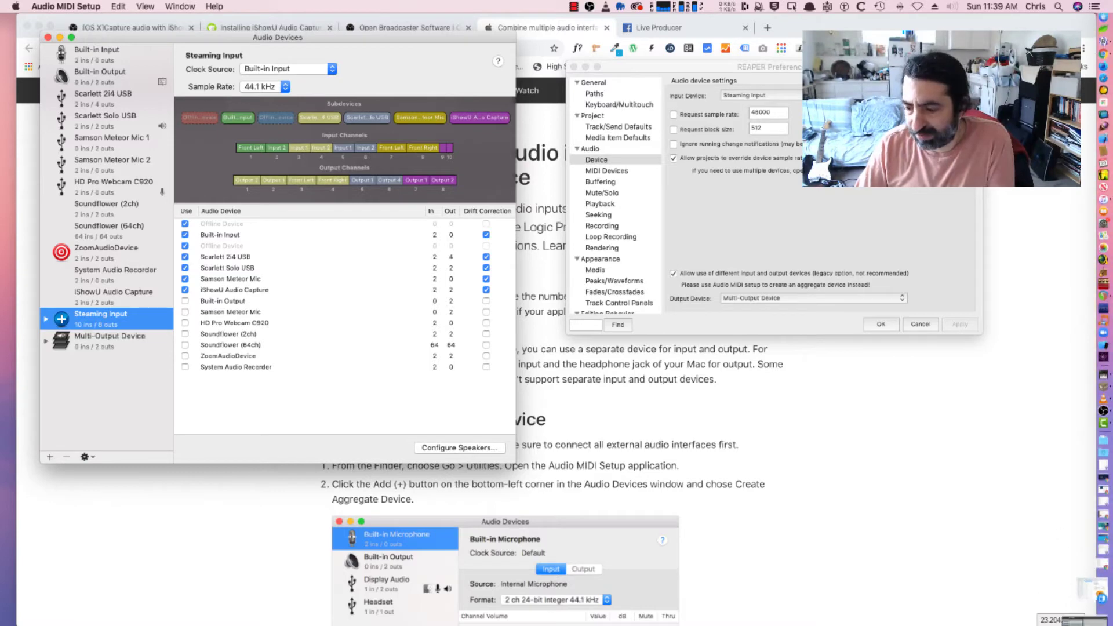
{"action": "left_click", "coordinate": [1104, 581]}
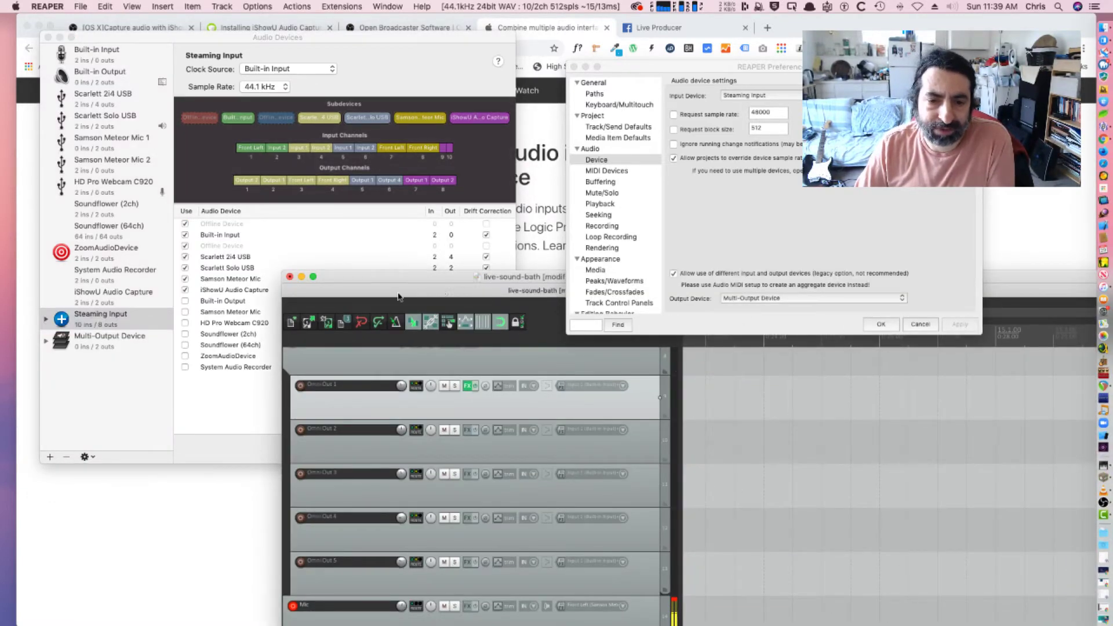
{"action": "left_click", "coordinate": [625, 612]}
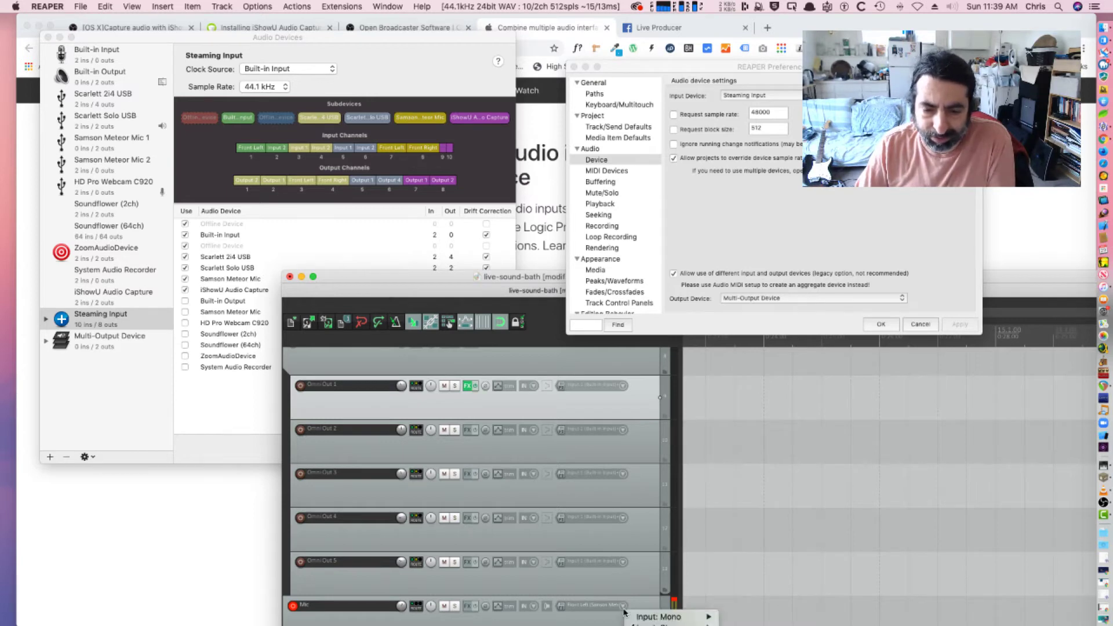
{"action": "left_click", "coordinate": [353, 290]}
{"action": "double_click", "coordinate": [353, 290]}
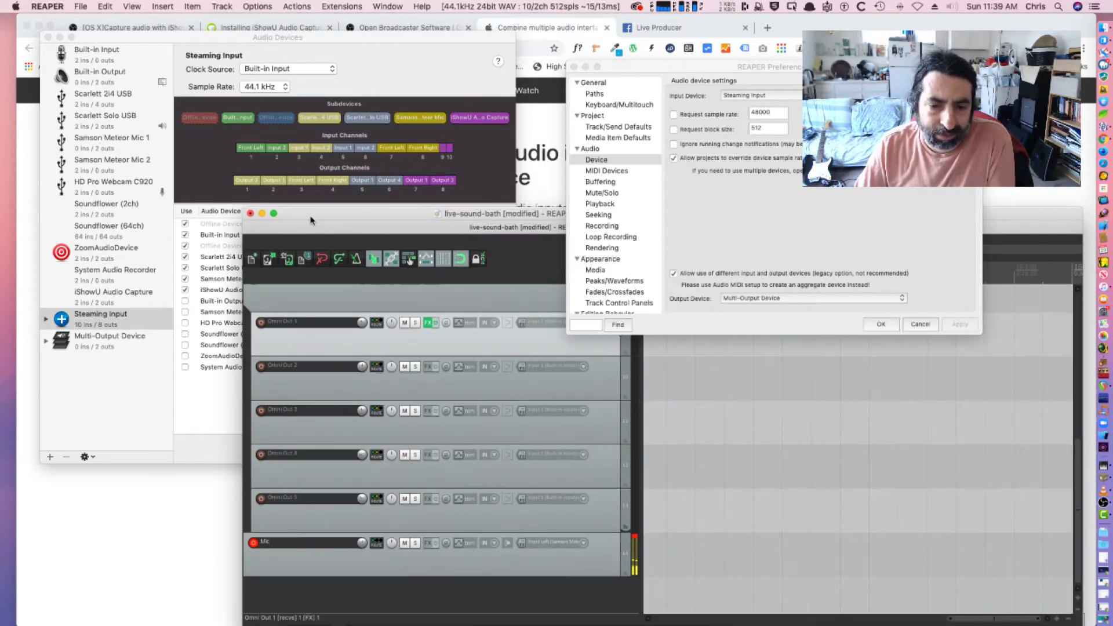
{"action": "left_click", "coordinate": [587, 545]}
{"action": "mouse_move", "coordinate": [656, 567]}
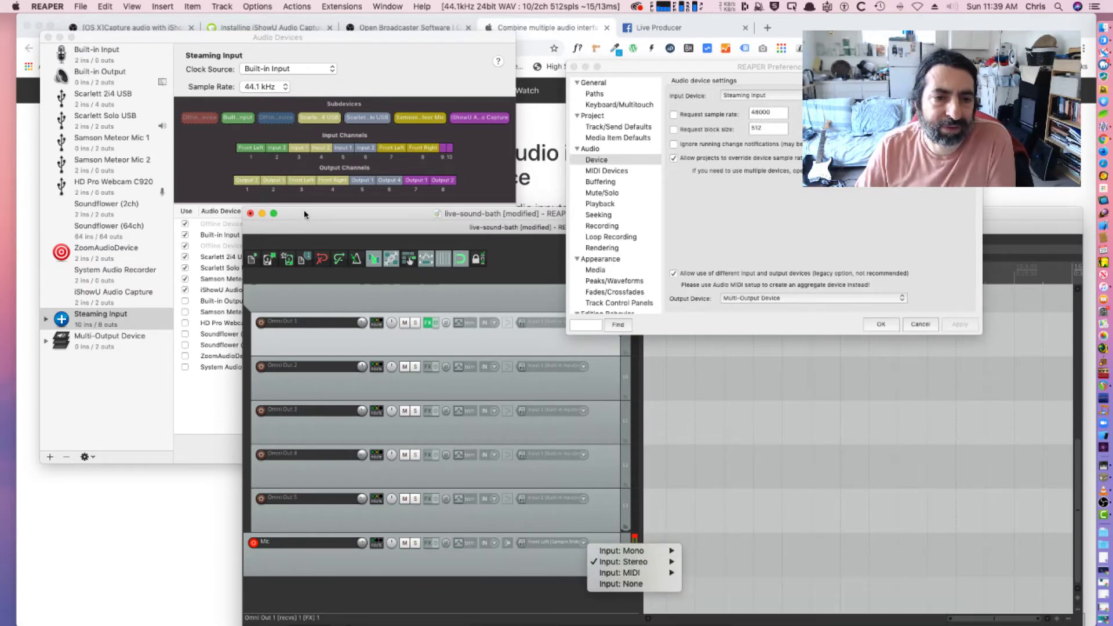
{"action": "left_click_drag", "start_coordinate": [305, 215], "coordinate": [374, 187]}
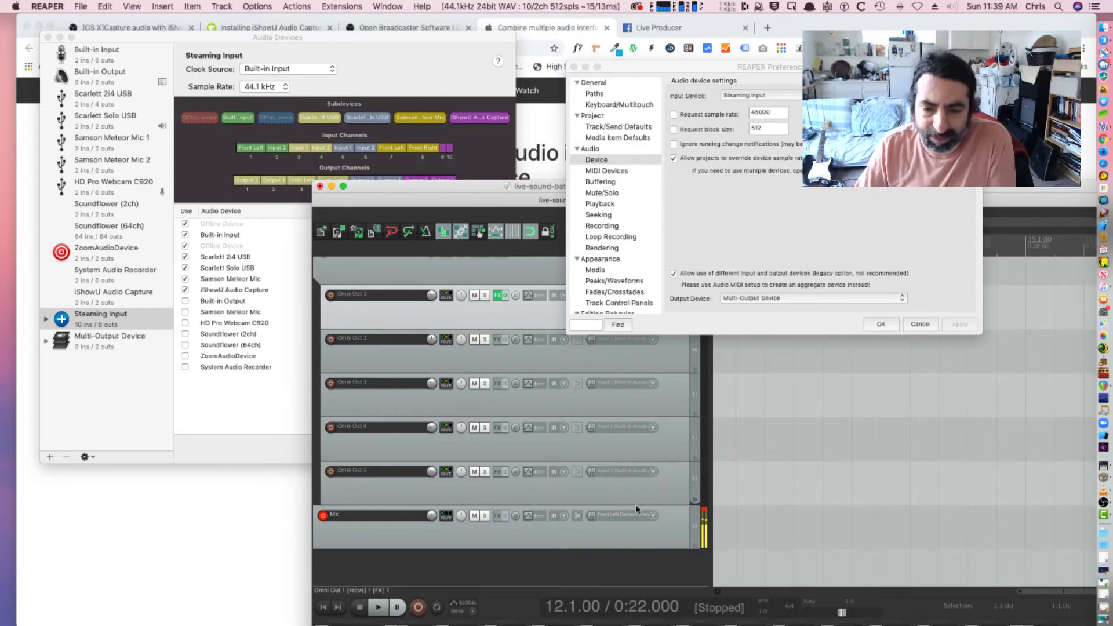
{"action": "left_click", "coordinate": [653, 516]}
{"action": "mouse_move", "coordinate": [706, 535]}
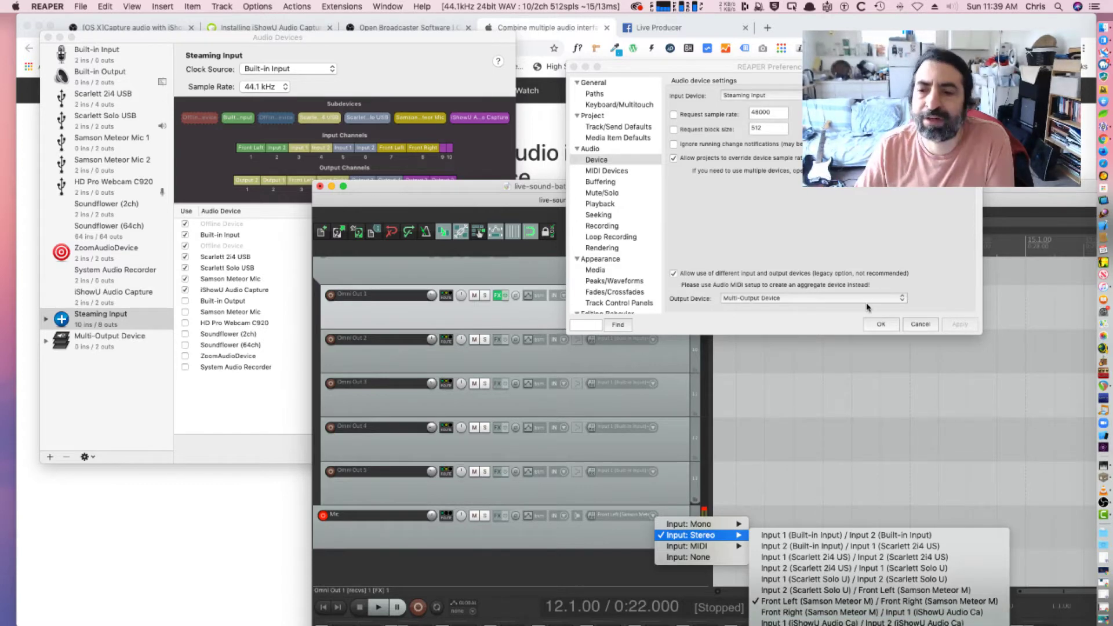
{"action": "left_click", "coordinate": [819, 331]}
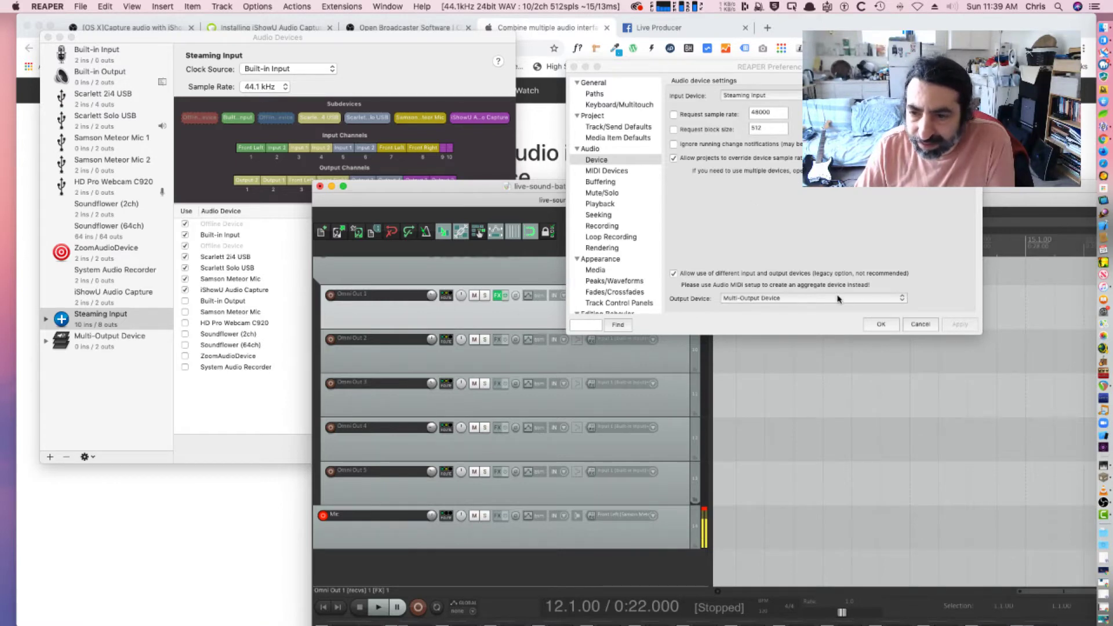
- Check the Multi-Output Device's members, close Audio Devices, and accept REAPER's preferences after moving the project window up
{"action": "left_click", "coordinate": [118, 339]}
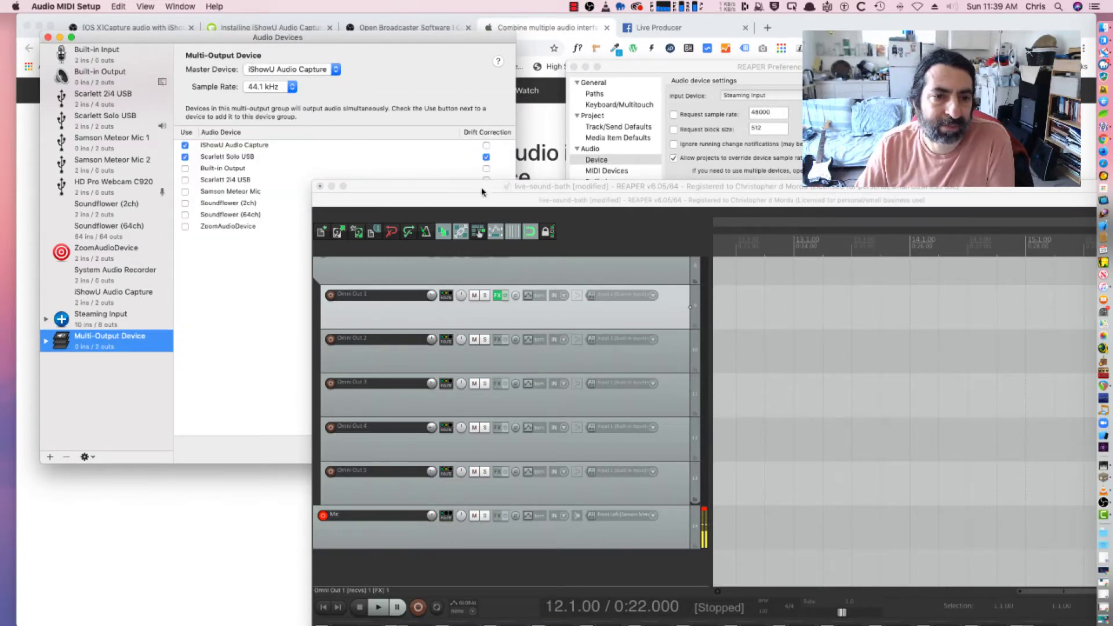
{"action": "left_click", "coordinate": [48, 38]}
{"action": "left_click_drag", "start_coordinate": [464, 190], "coordinate": [337, 25]}
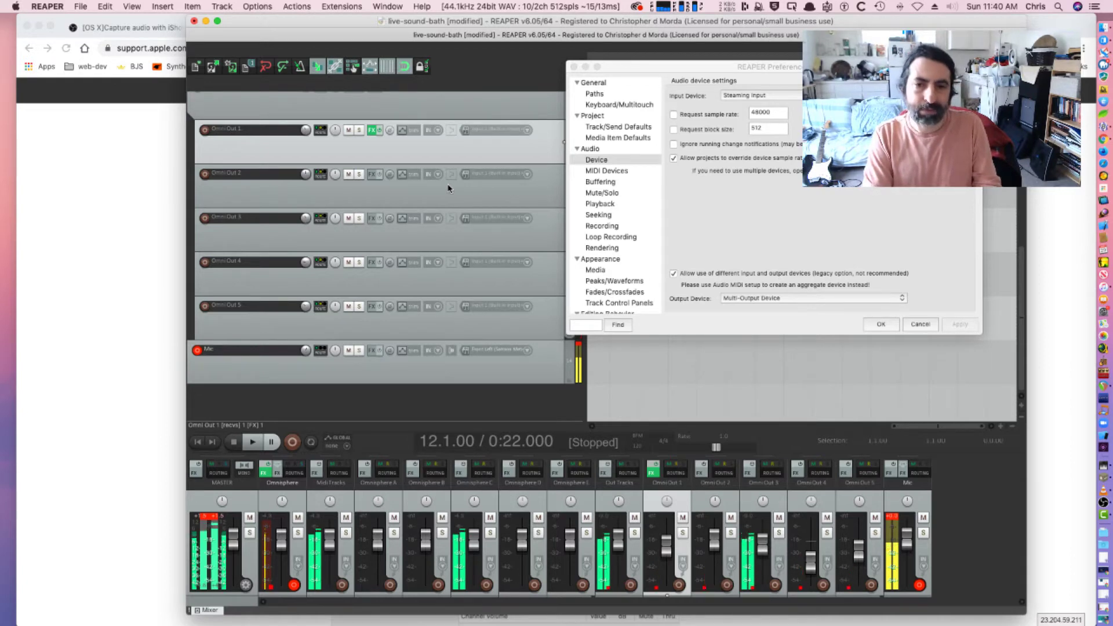
{"action": "left_click", "coordinate": [879, 334]}
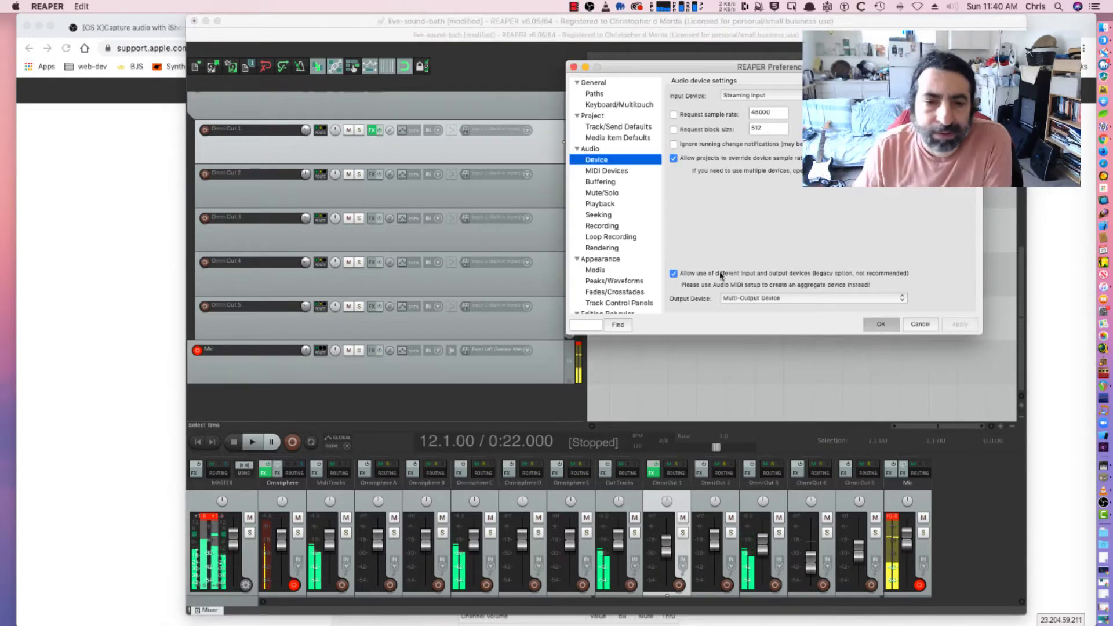
{"action": "left_click", "coordinate": [880, 327]}
- Open the Omnisphere track's instrument, view its Live mode and the part 1 patch, and close the FX window
{"action": "scroll", "coordinate": [391, 197], "scroll_direction": "up", "scroll_amount": 10}
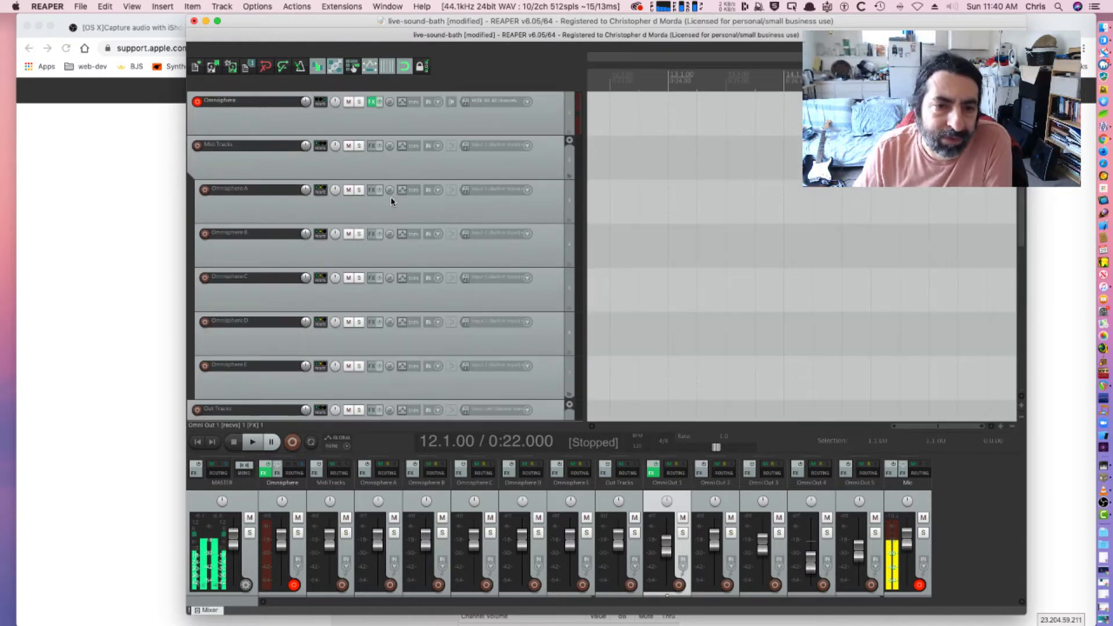
{"action": "left_click", "coordinate": [372, 102]}
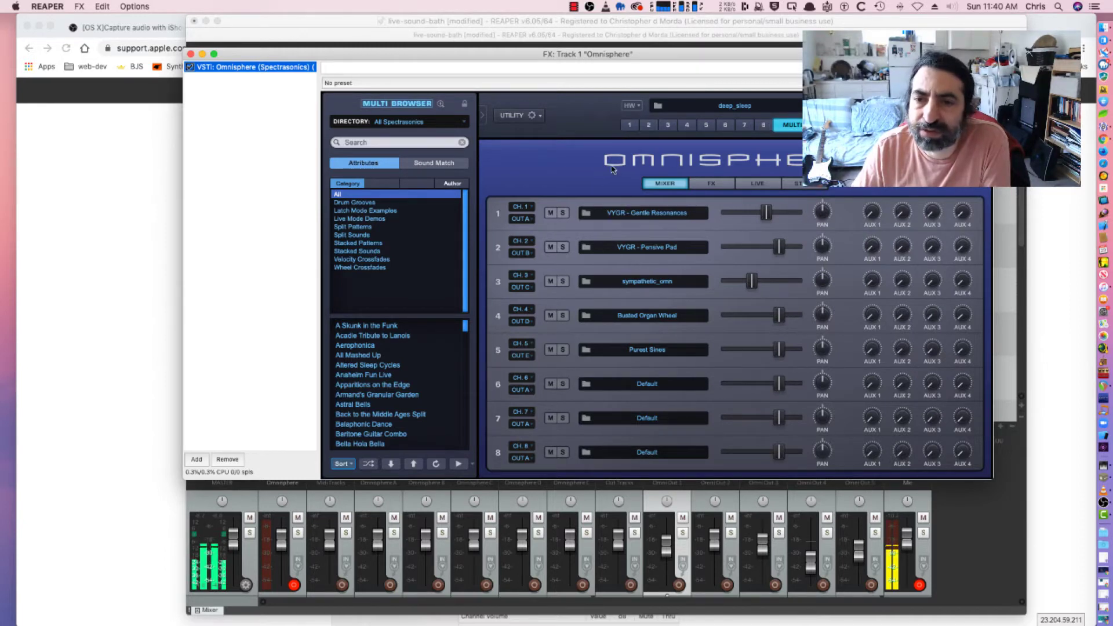
{"action": "left_click", "coordinate": [759, 183]}
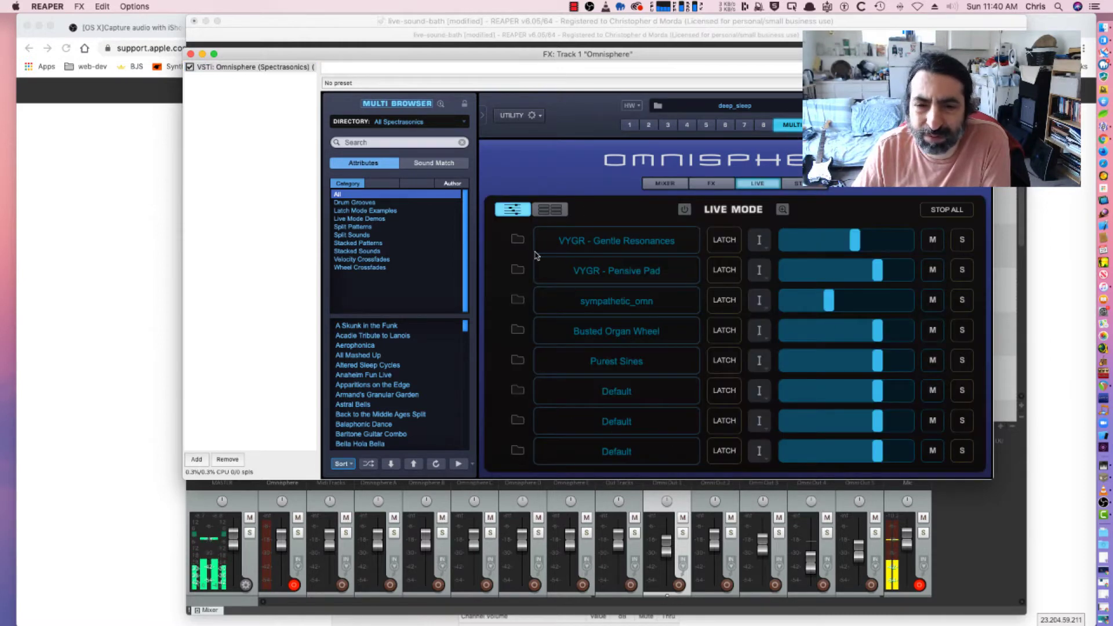
{"action": "left_click", "coordinate": [629, 125]}
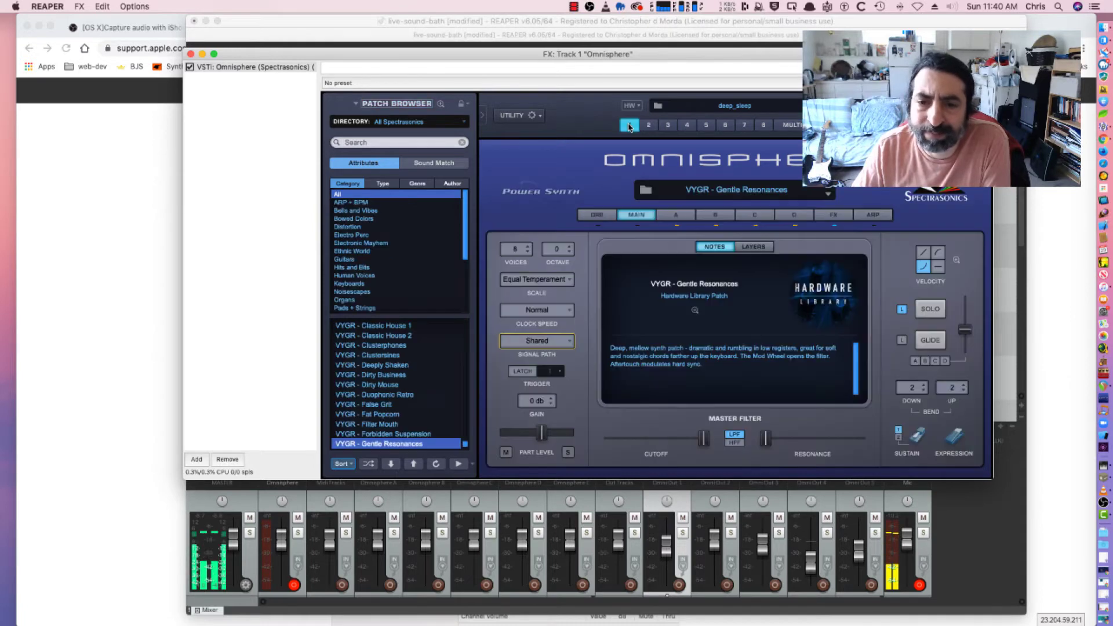
{"action": "left_click", "coordinate": [190, 54]}
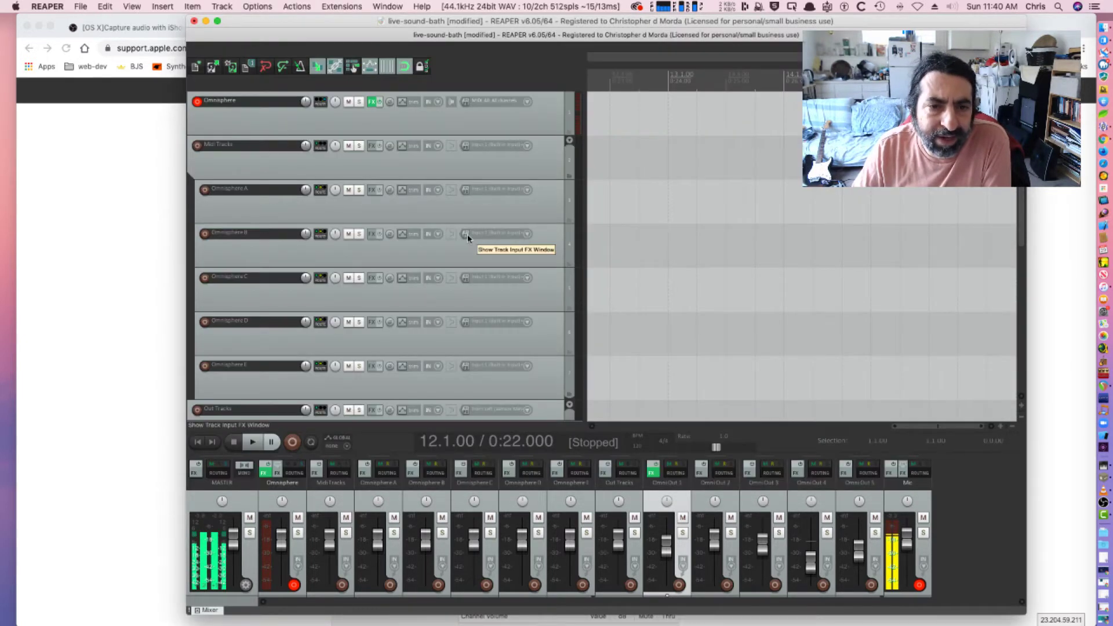
- Reopen the Omnisphere track's instrument and display the Multi's Mixer page with the part output assignments
{"action": "left_click", "coordinate": [370, 100]}
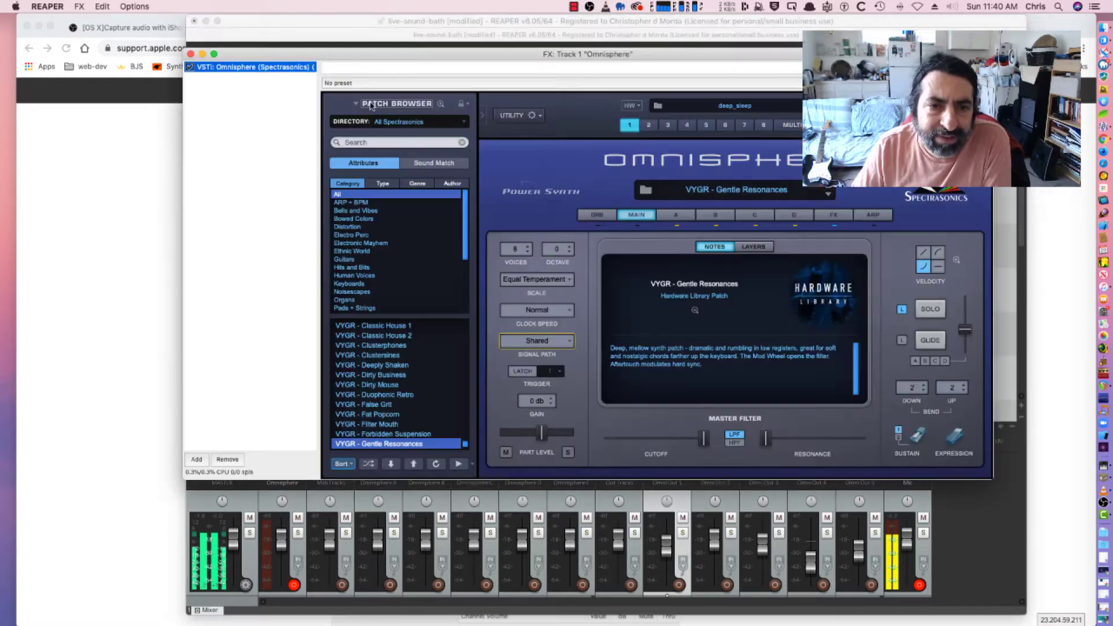
{"action": "left_click", "coordinate": [792, 126]}
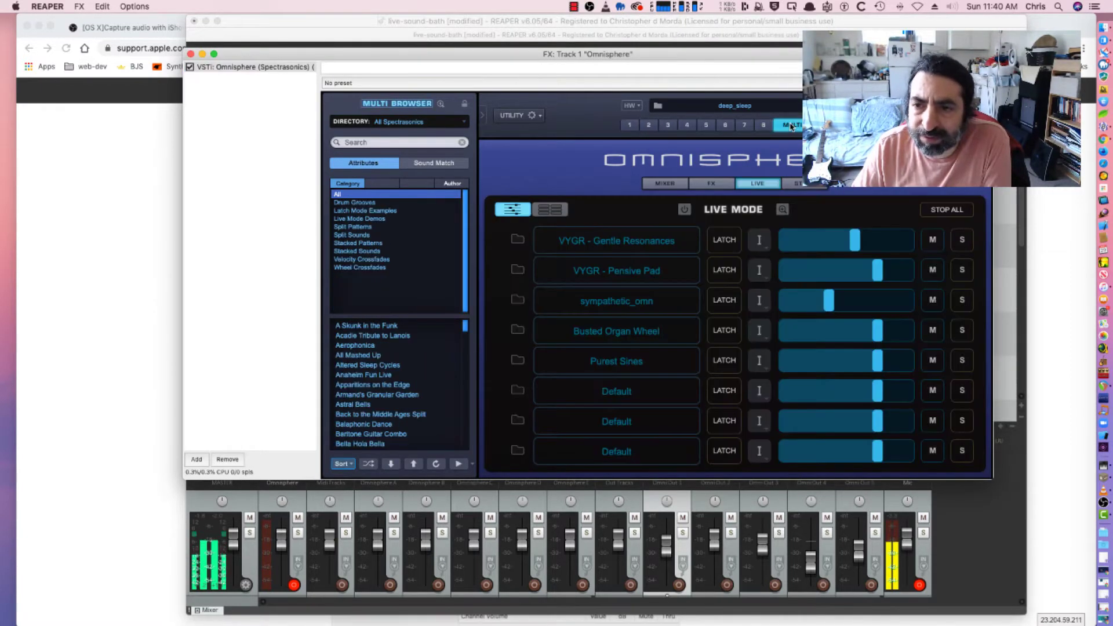
{"action": "left_click", "coordinate": [665, 183]}
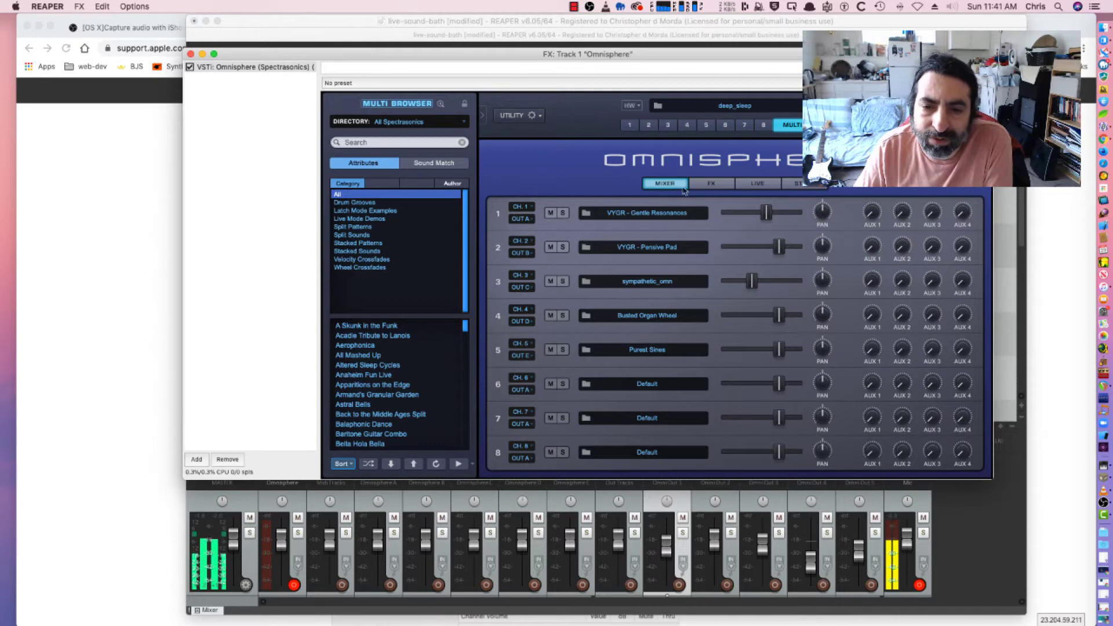
- Close the Omnisphere FX window and watch the mixer meters of the Omni Out tracks while the instrument is played
{"action": "left_click", "coordinate": [191, 54]}
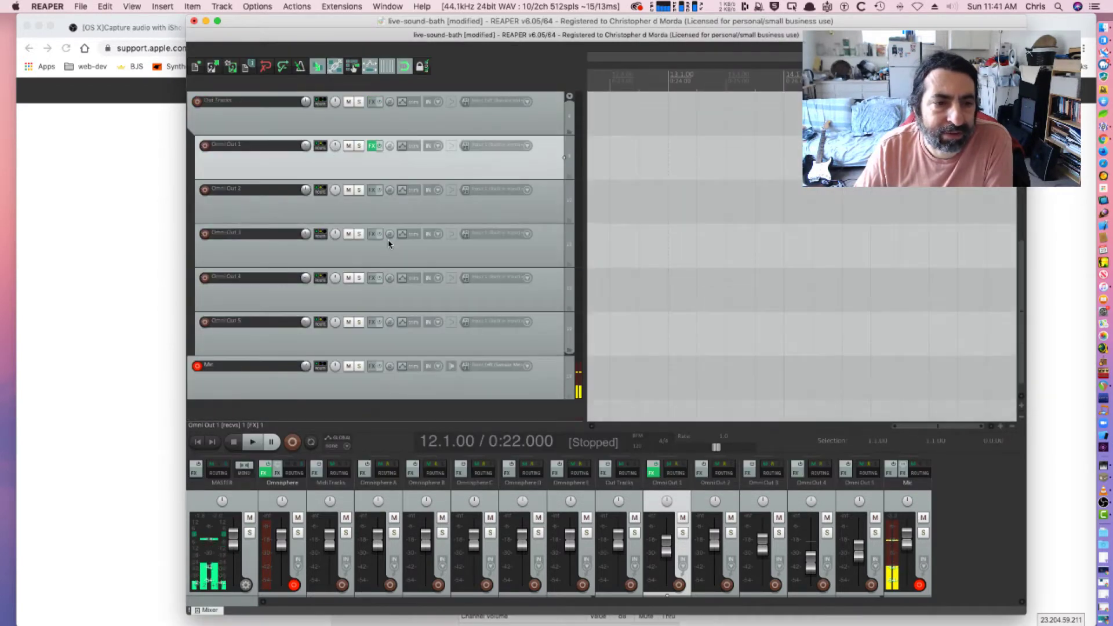
{"action": "scroll", "coordinate": [346, 227], "scroll_direction": "up", "scroll_amount": 1}
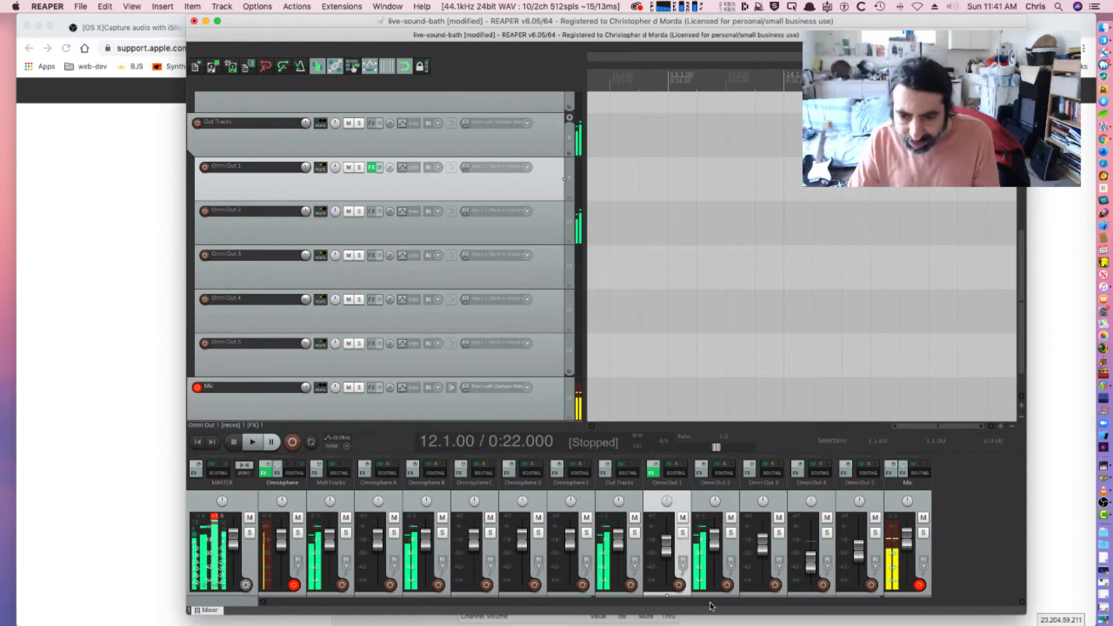
{"action": "mouse_move", "coordinate": [722, 472]}
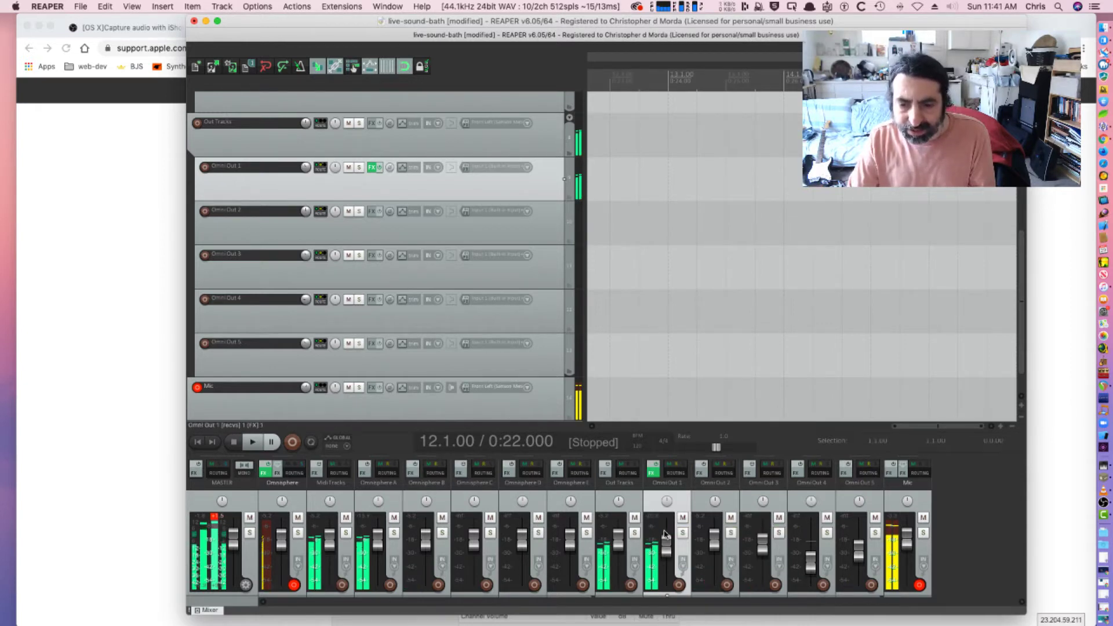
{"action": "mouse_move", "coordinate": [666, 536]}
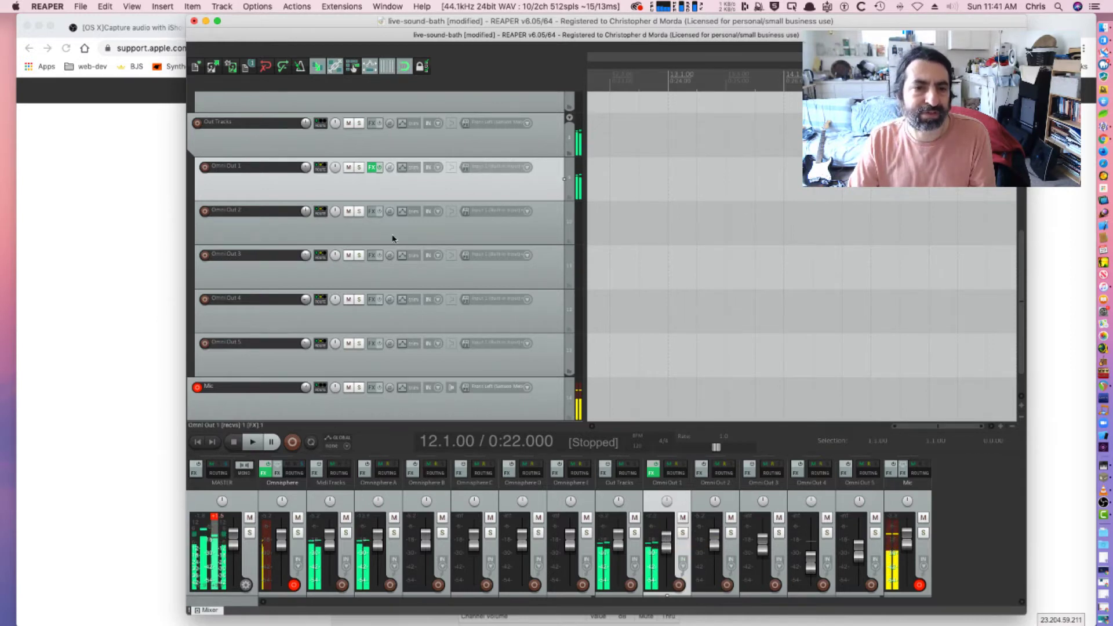
- View the ValhallaDelay effect on the Omni Out 1 track and the available plugins, and close both windows without adding one
{"action": "left_click", "coordinate": [374, 171]}
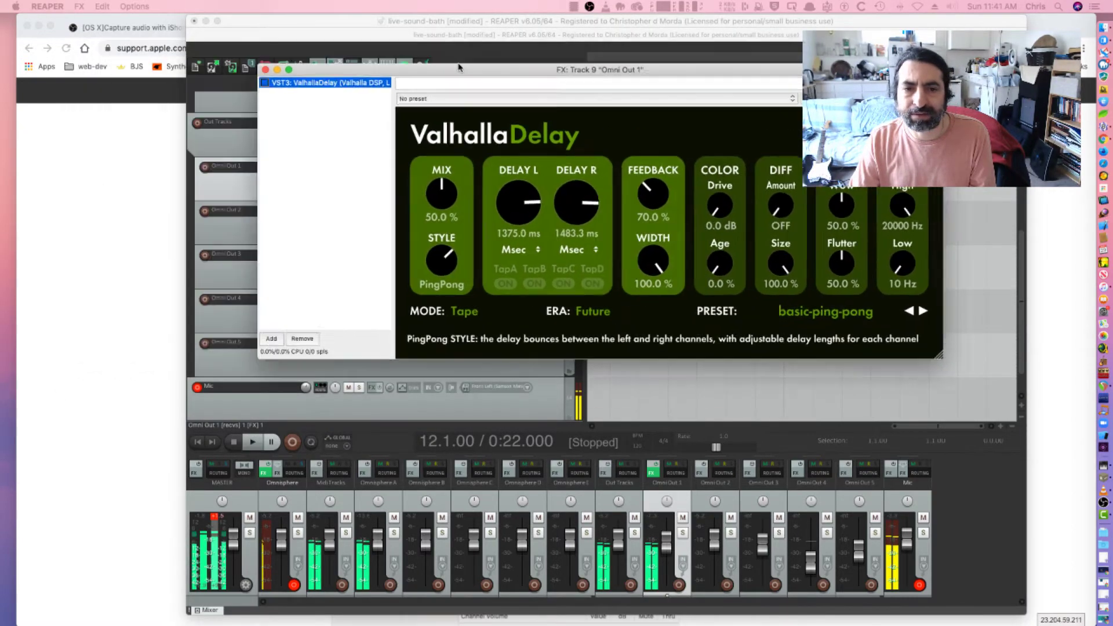
{"action": "left_click", "coordinate": [323, 341]}
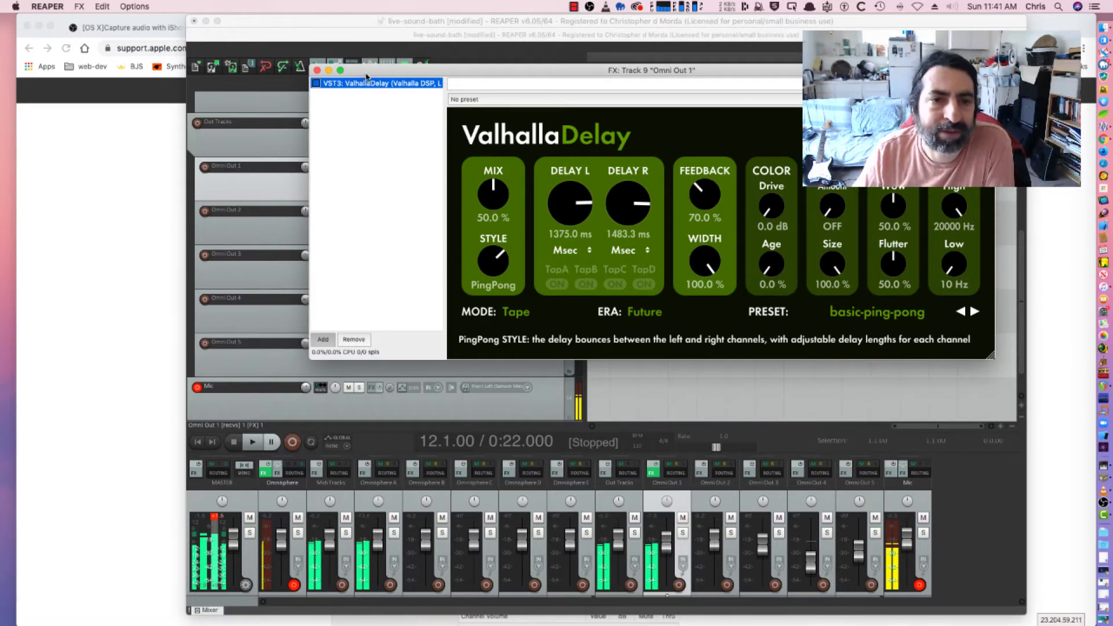
{"action": "double_click", "coordinate": [337, 81]}
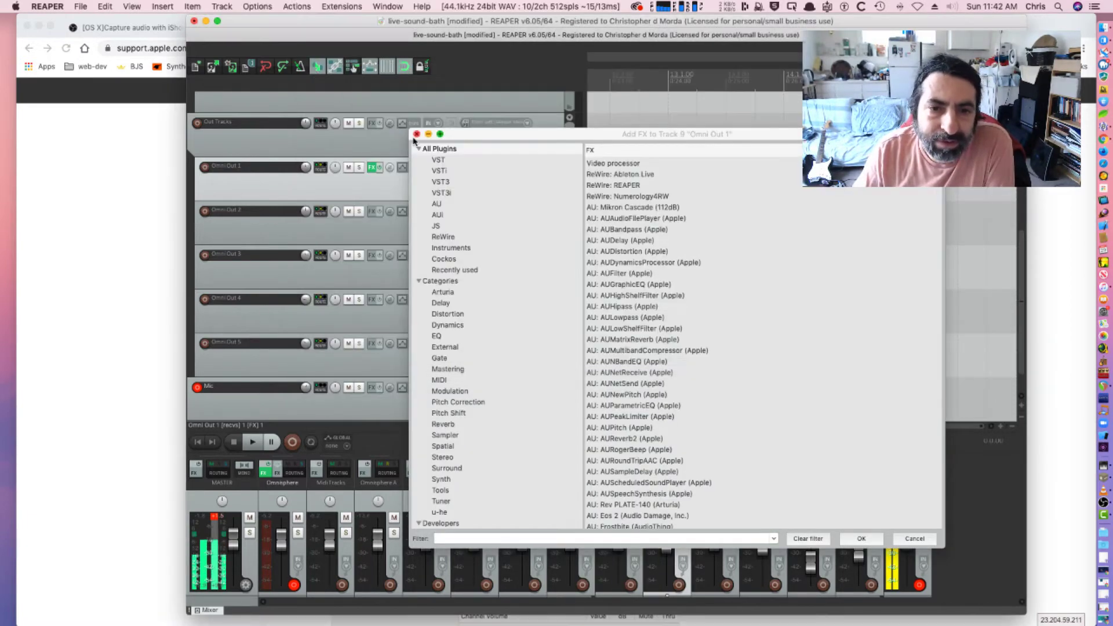
{"action": "left_click", "coordinate": [416, 134]}
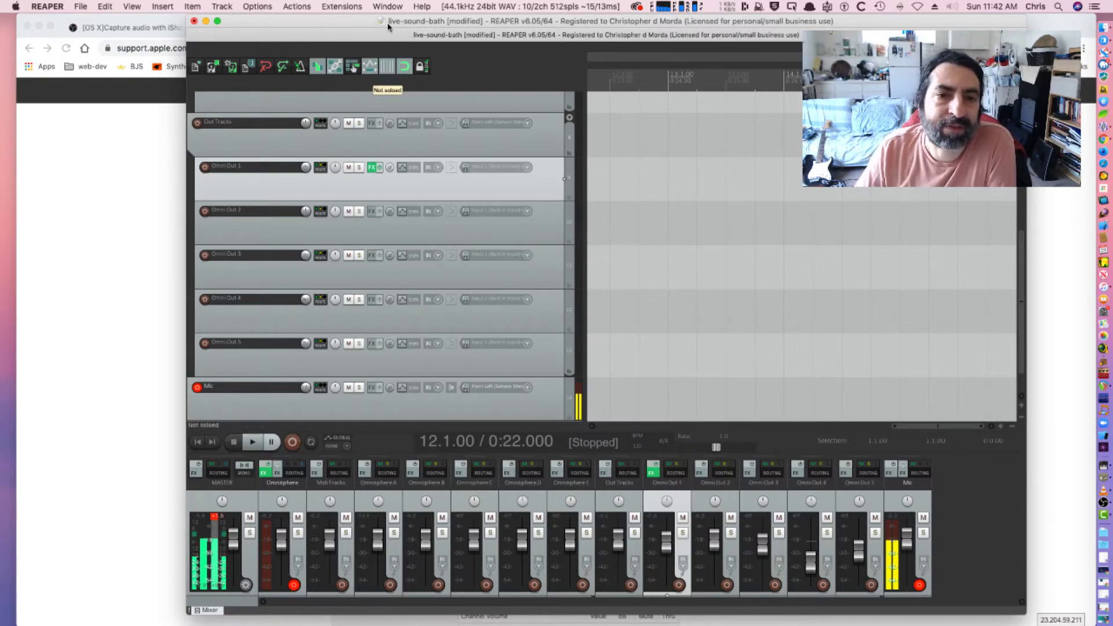
- Move the REAPER project window aside, minimize it, and switch to OBS
{"action": "left_click_drag", "start_coordinate": [329, 23], "coordinate": [297, 32]}
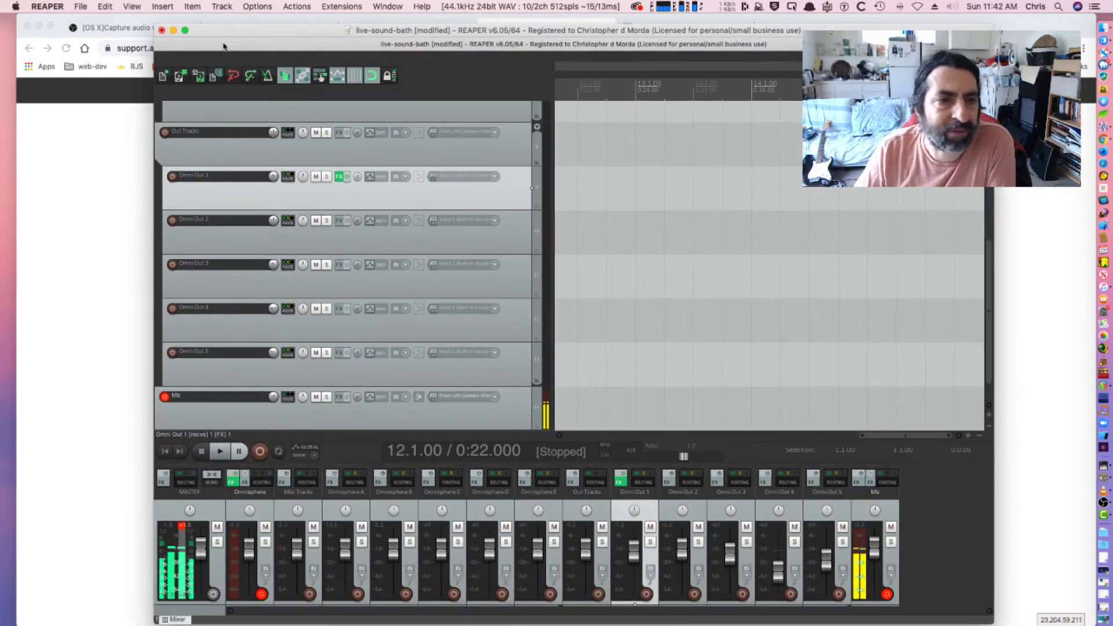
{"action": "left_click", "coordinate": [174, 31]}
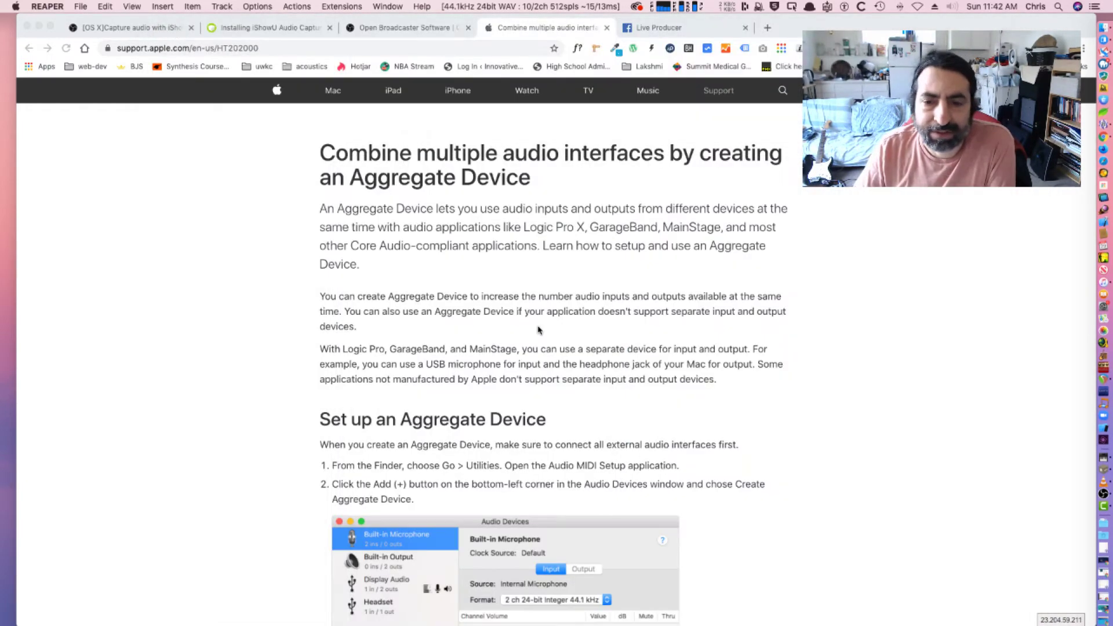
{"action": "left_click", "coordinate": [1099, 495]}
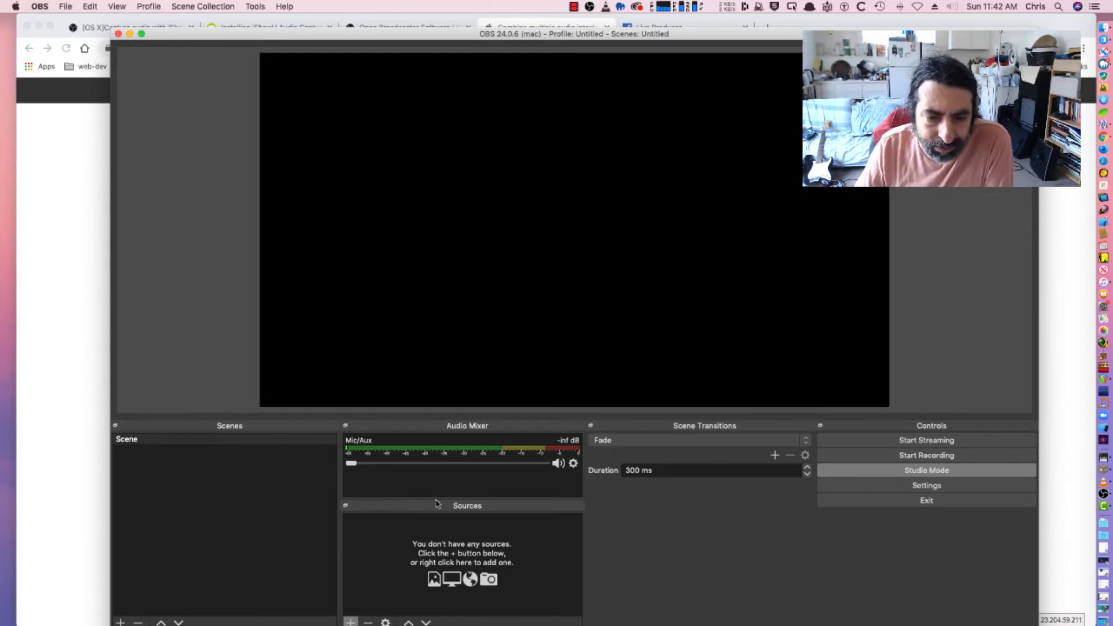
- Add a new Video Capture Device source named Webcam to the scene
{"action": "left_click", "coordinate": [352, 622]}
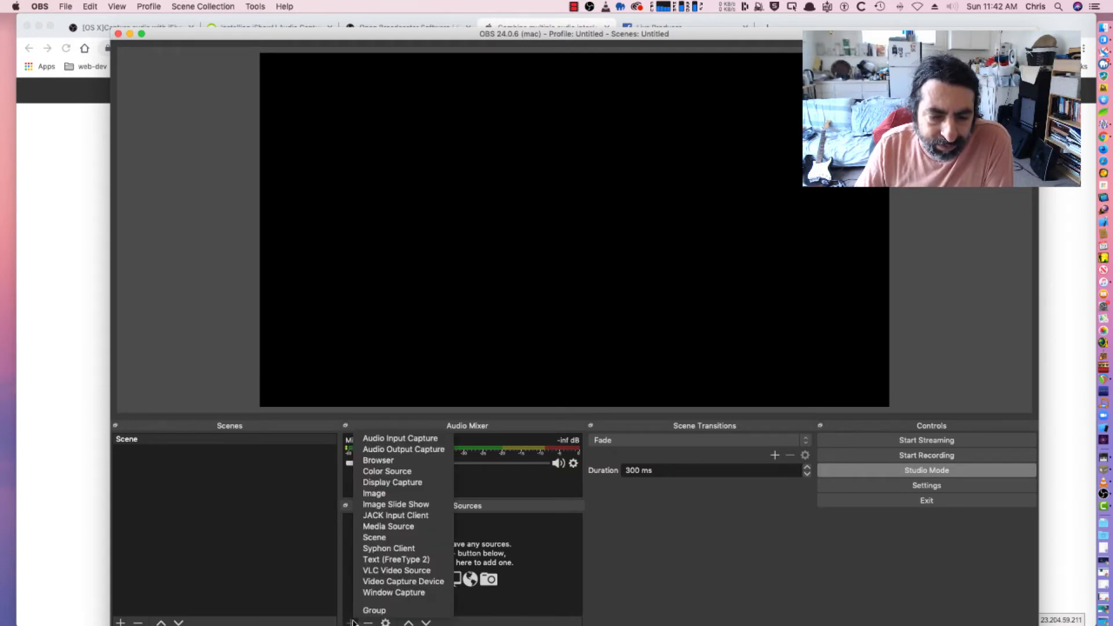
{"action": "left_click", "coordinate": [519, 548]}
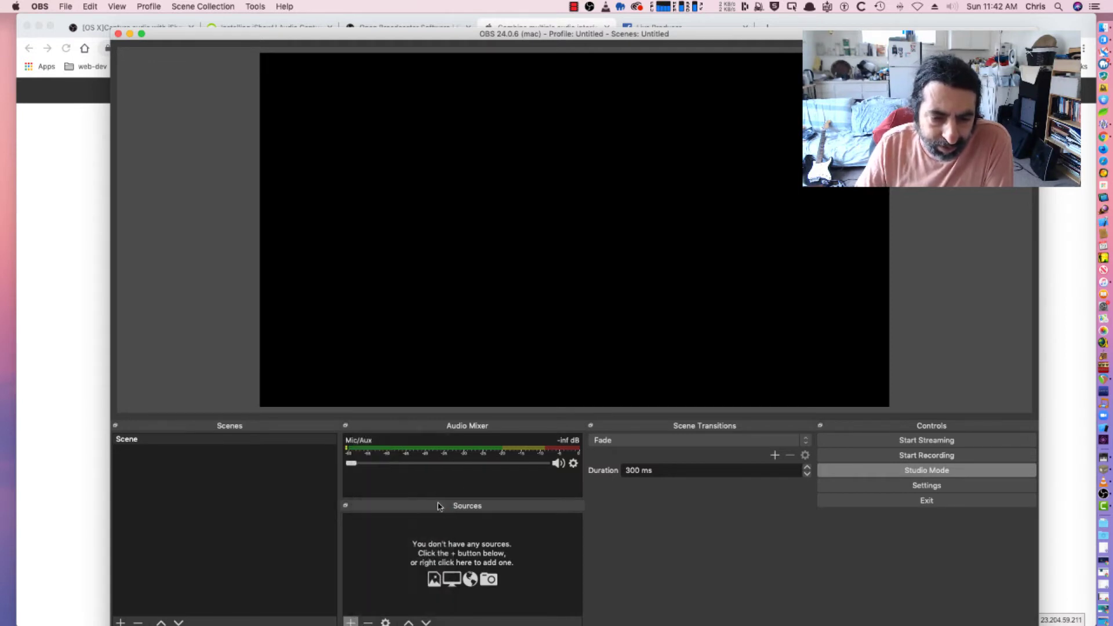
{"action": "left_click", "coordinate": [351, 623]}
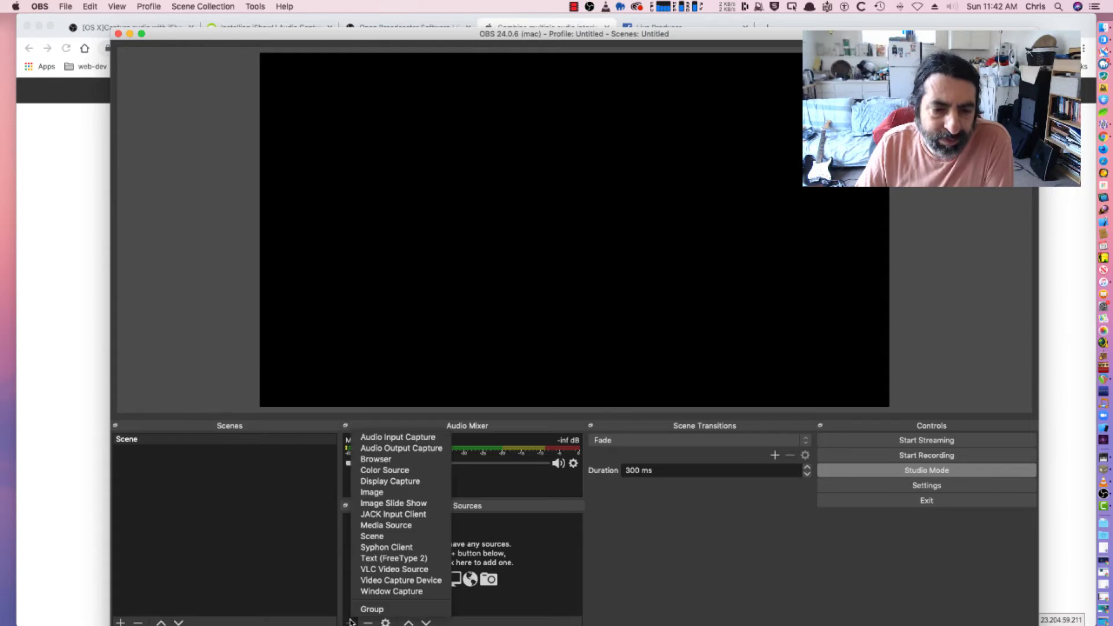
{"action": "left_click", "coordinate": [373, 579]}
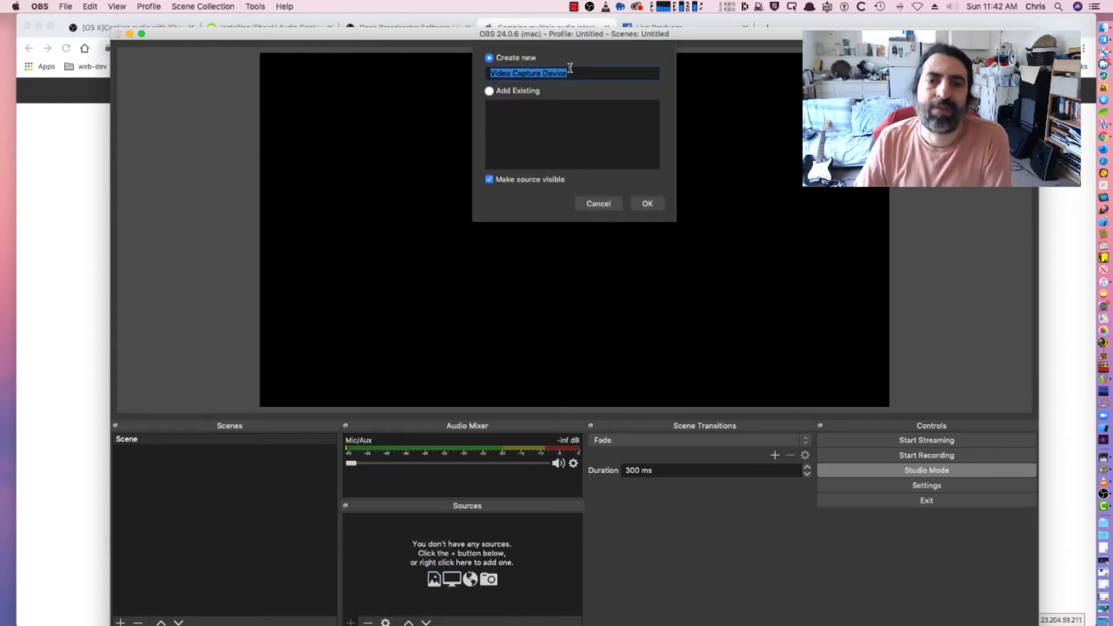
{"action": "type", "text": "Webcam"}
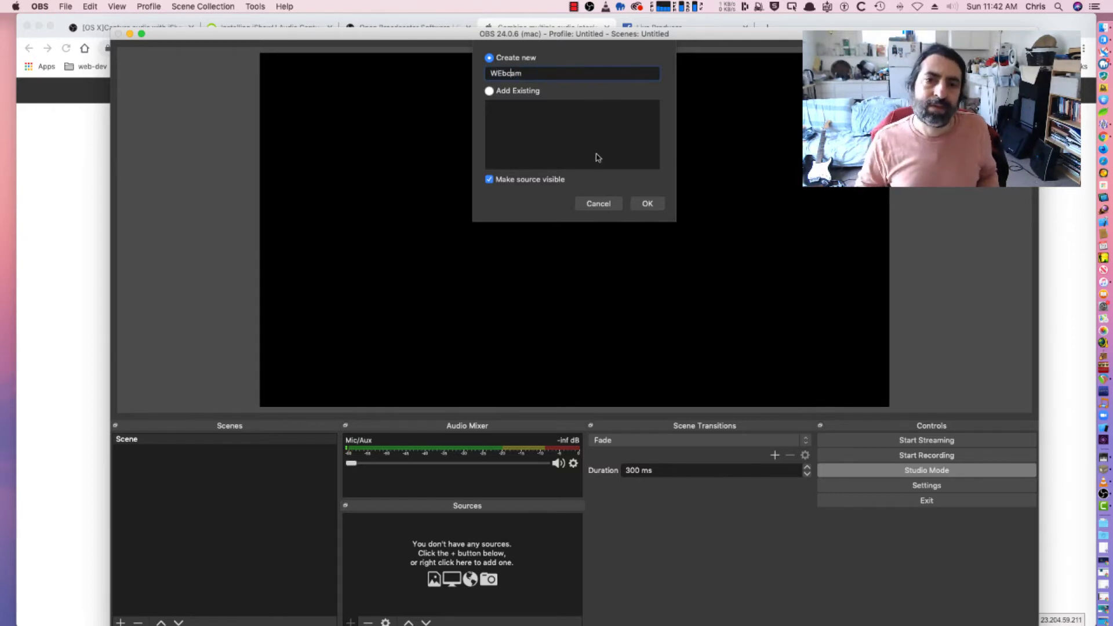
{"action": "left_click", "coordinate": [647, 204]}
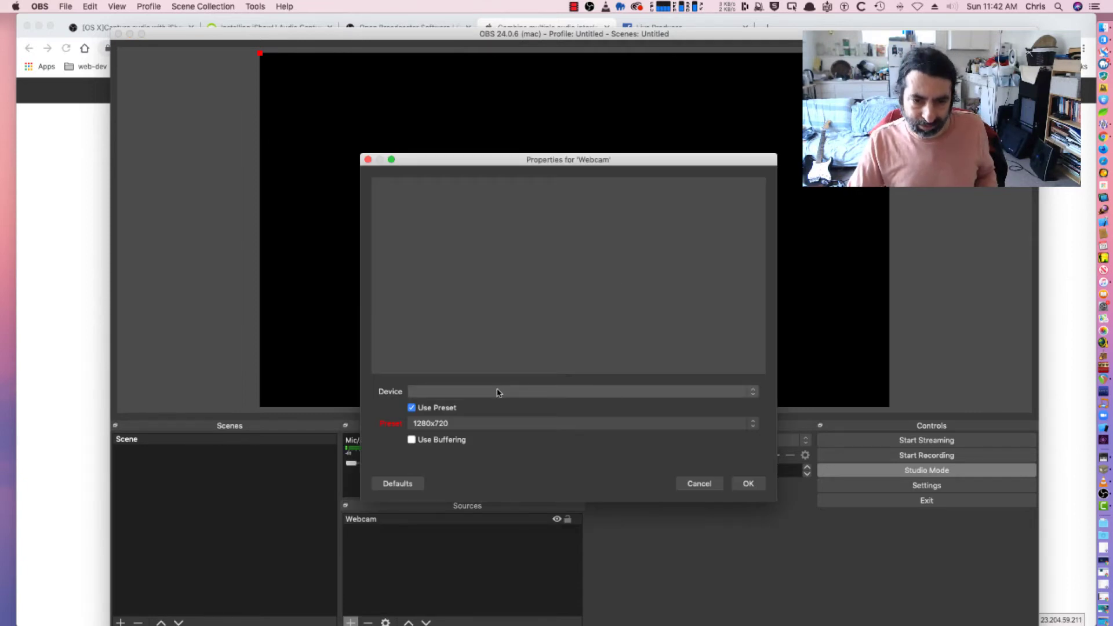
- Set the Webcam source's device to HD Pro Webcam C920, accept its properties, and scale the picture to fill the canvas
{"action": "left_click", "coordinate": [423, 392]}
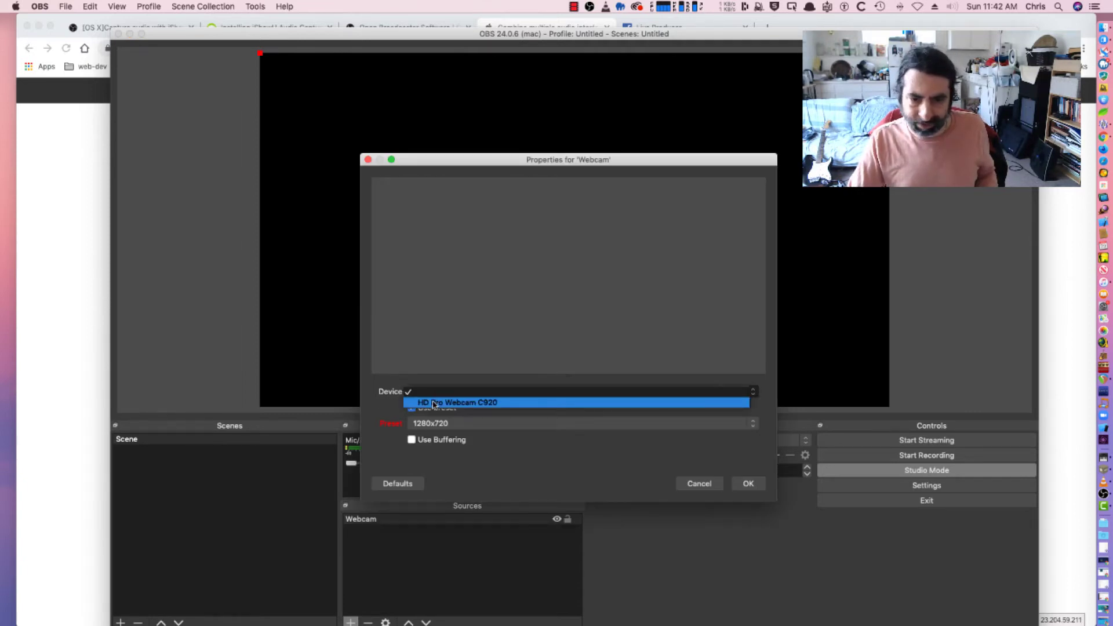
{"action": "left_click", "coordinate": [434, 402]}
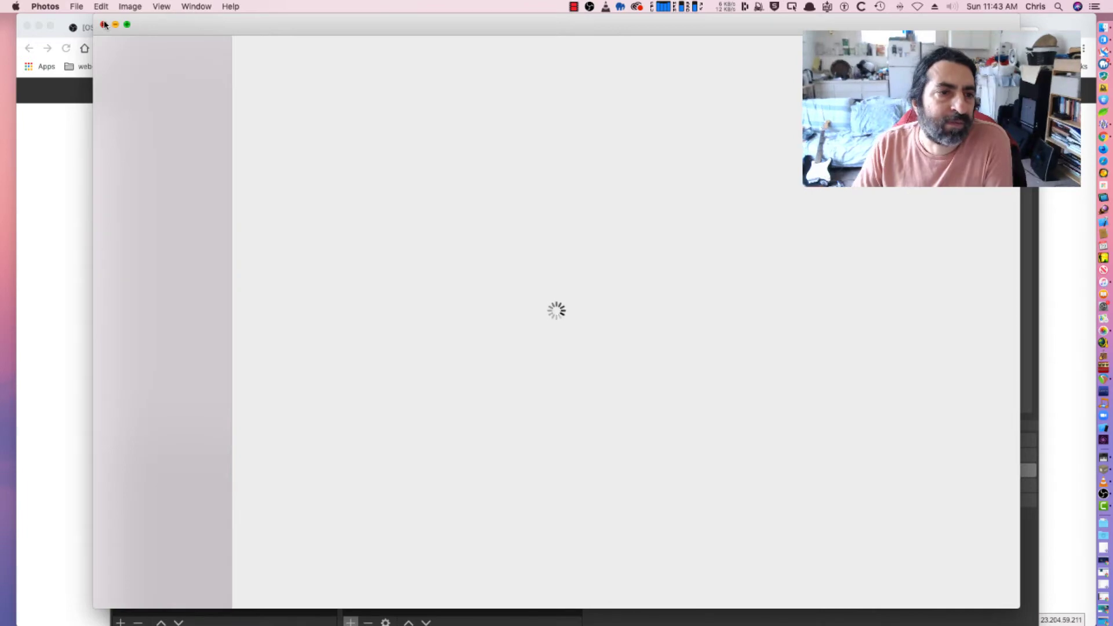
{"action": "key", "text": "super+q"}
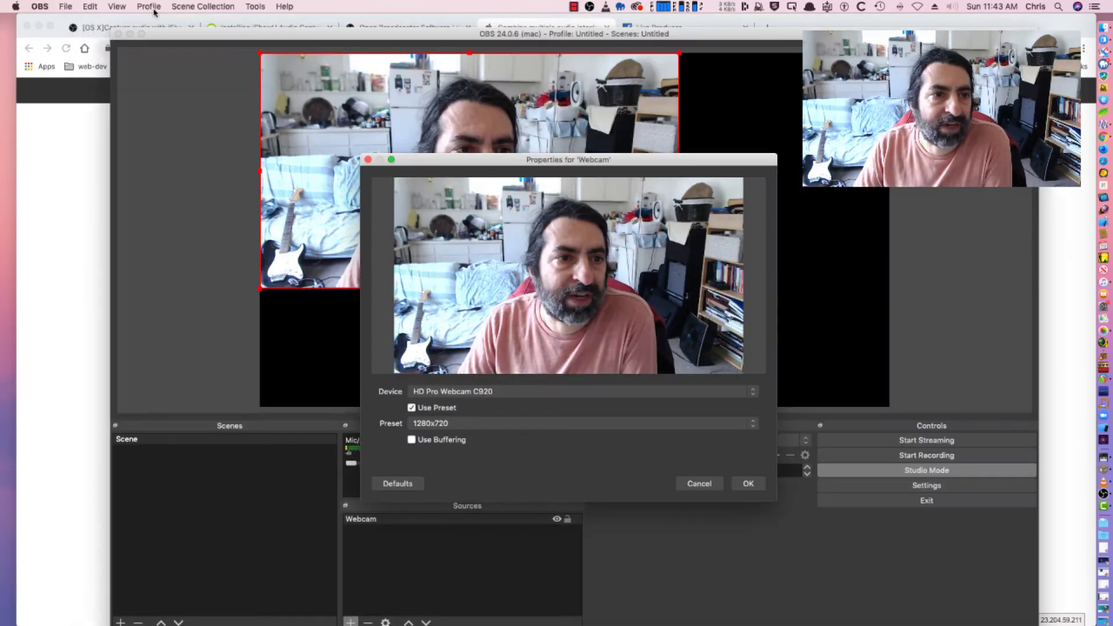
{"action": "left_click", "coordinate": [748, 484]}
{"action": "left_click_drag", "start_coordinate": [680, 289], "coordinate": [880, 407]}
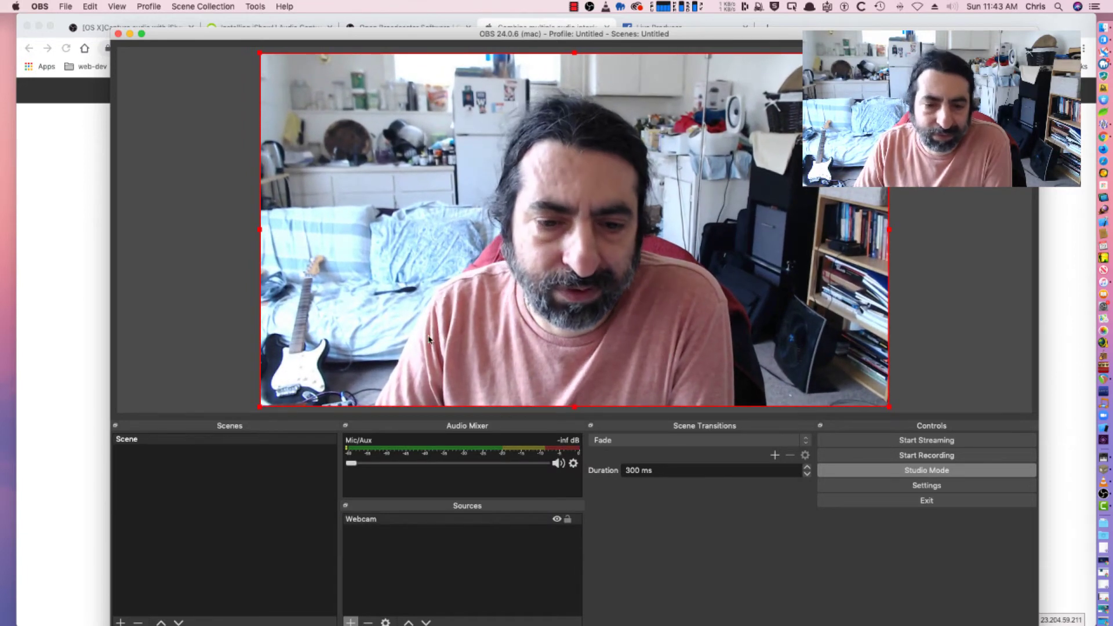
- Add a second Video Capture Device source named Iphone to the scene
{"action": "left_click", "coordinate": [350, 621]}
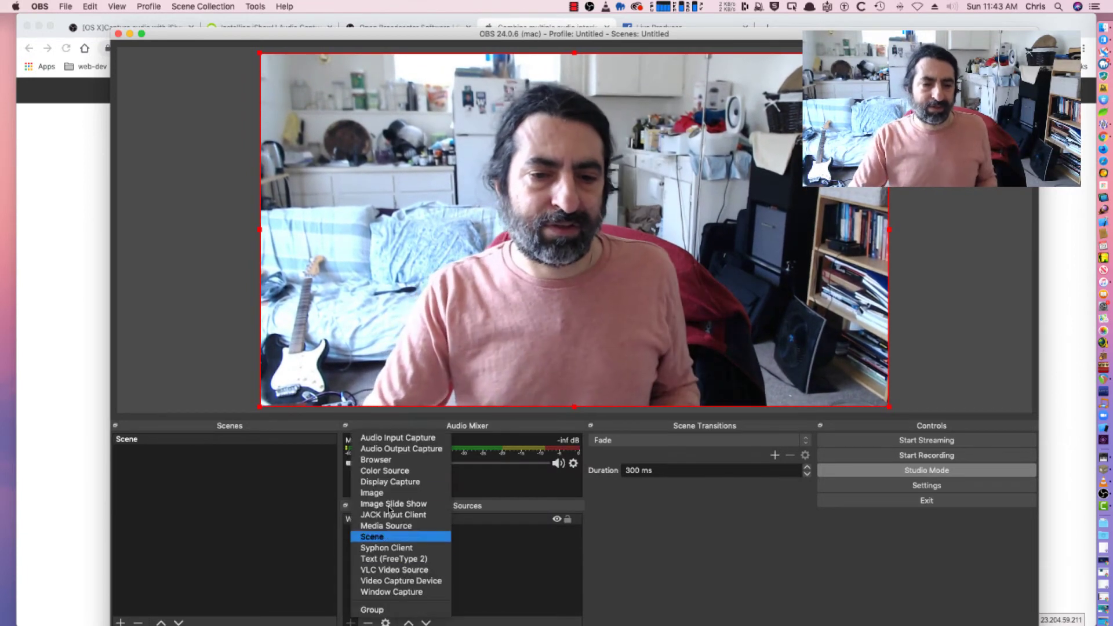
{"action": "left_click", "coordinate": [378, 581]}
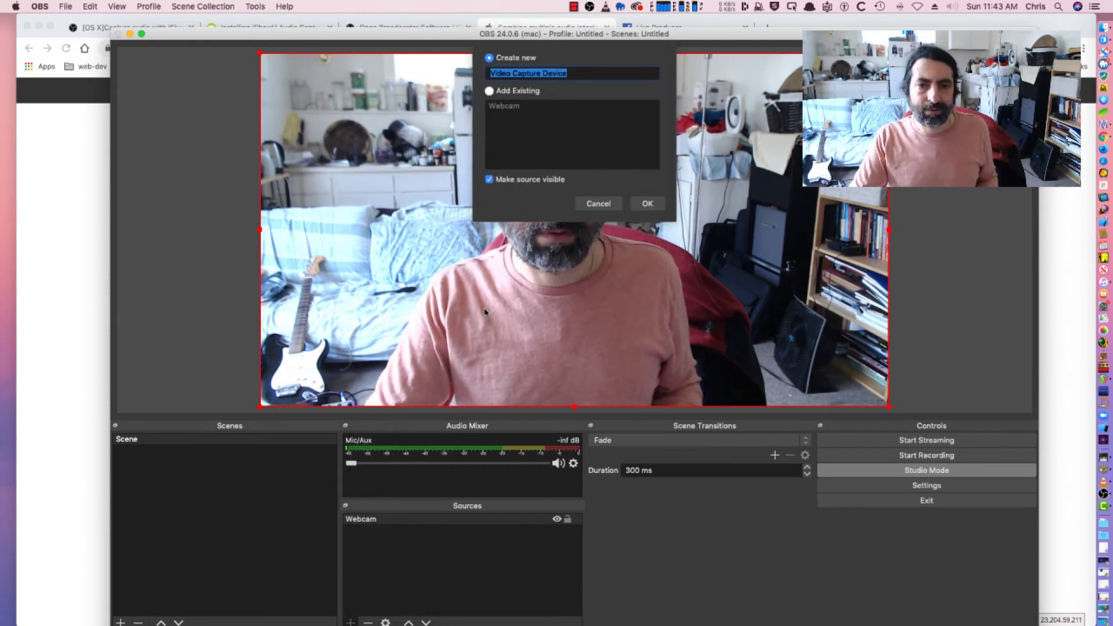
{"action": "type", "text": "Iphone"}
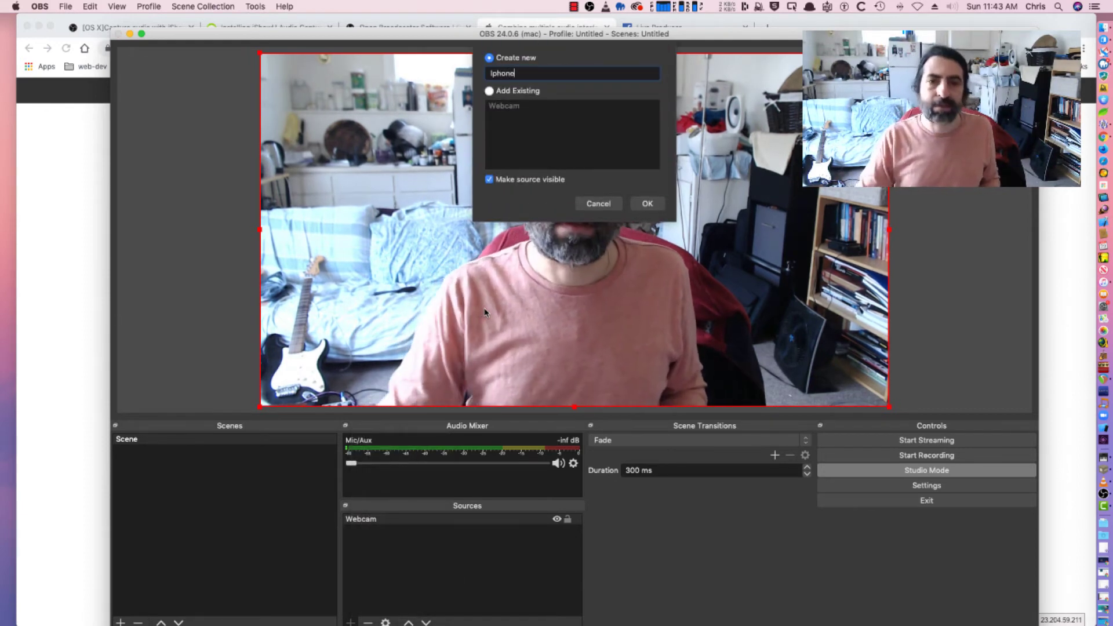
{"action": "left_click", "coordinate": [644, 205]}
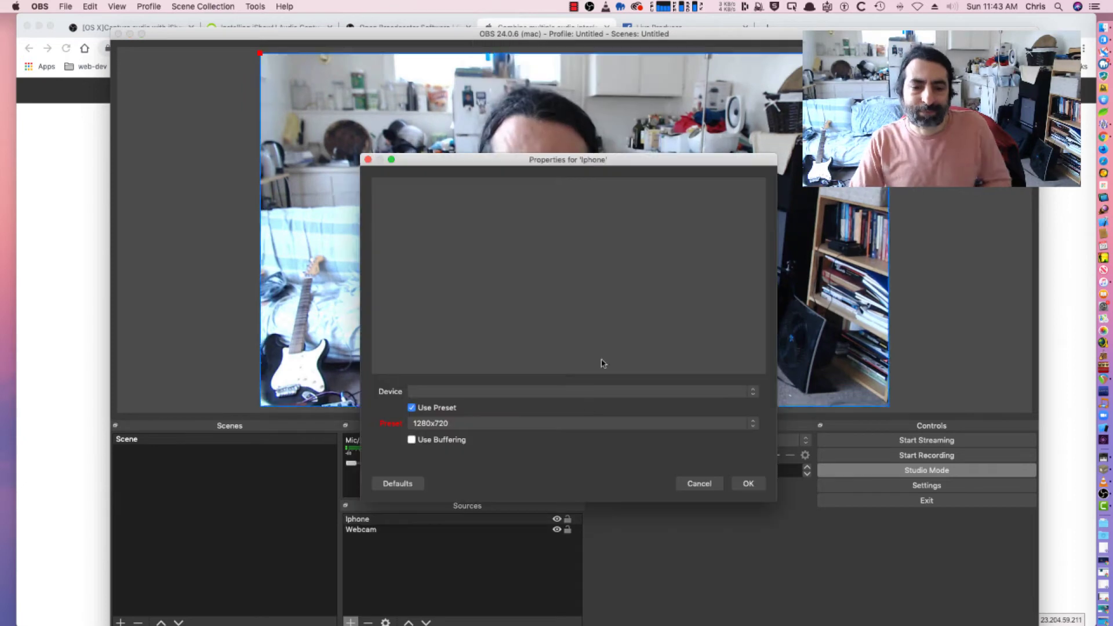
- Choose the connected iPhone as the Iphone source's device, accept its properties, and close the Photos window
{"action": "left_click", "coordinate": [473, 394]}
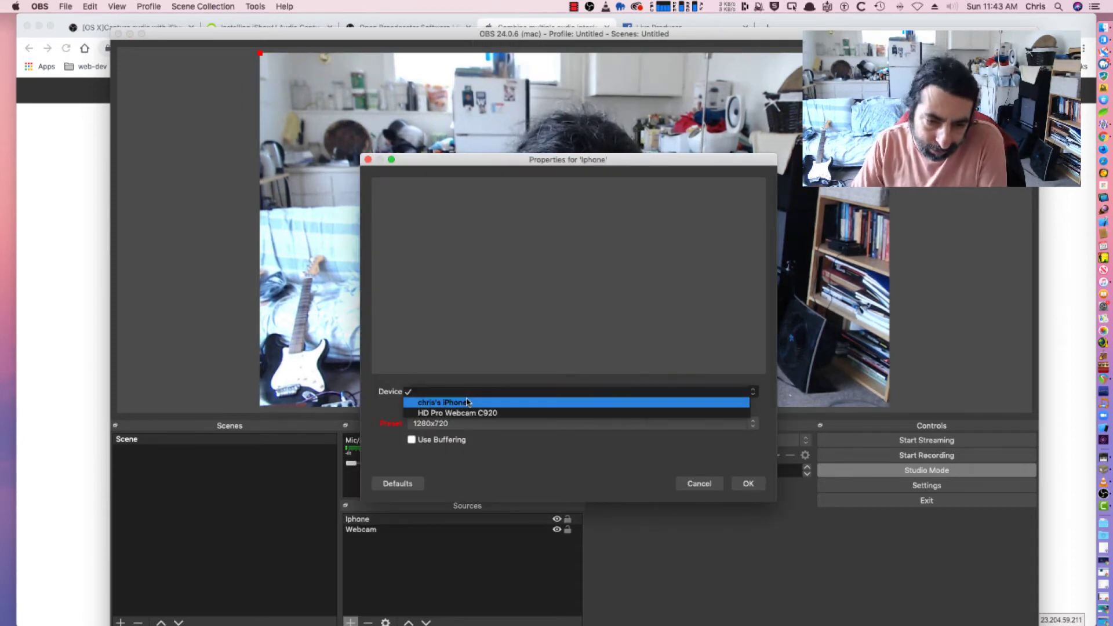
{"action": "left_click", "coordinate": [473, 402]}
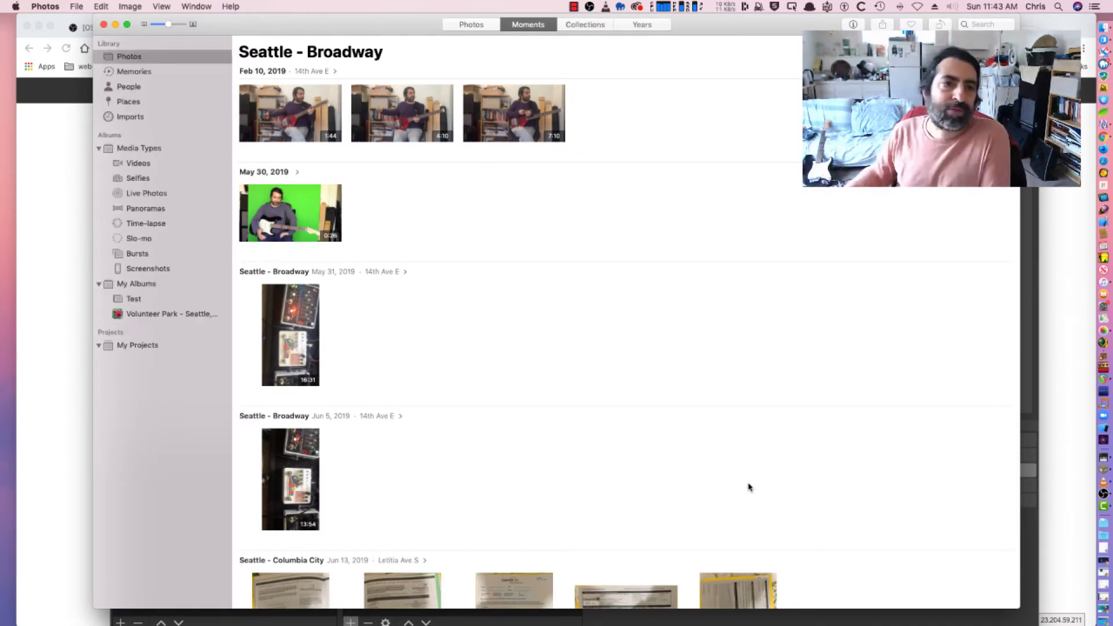
{"action": "left_click", "coordinate": [104, 24]}
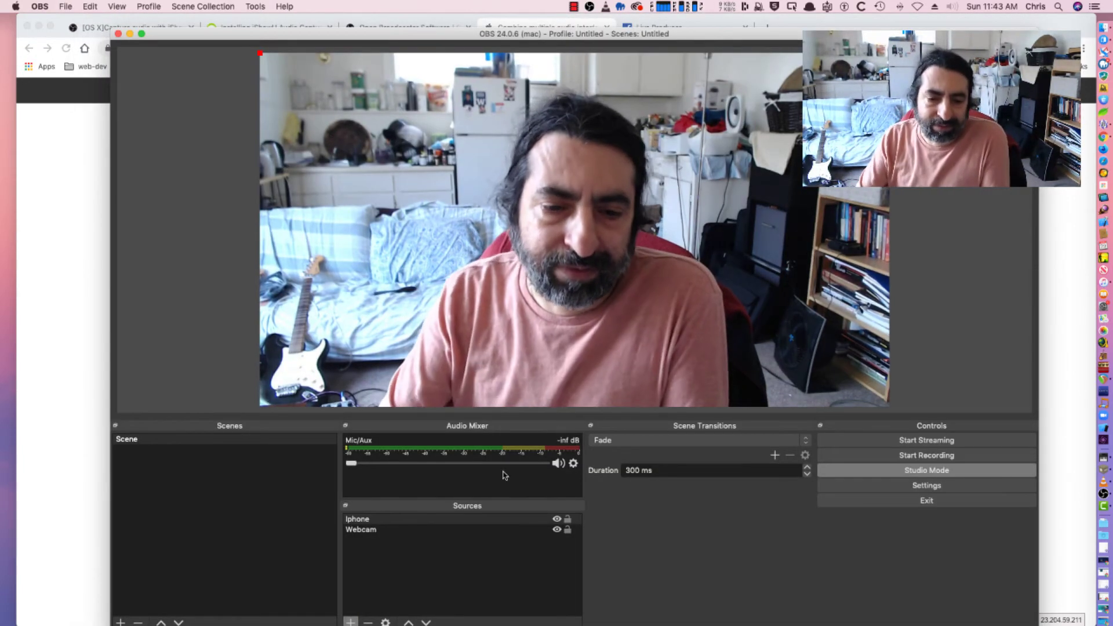
- Enlarge the Iphone source past the canvas edges with Webcam hidden, and switch the visible source back to Webcam
{"action": "left_click", "coordinate": [545, 519]}
{"action": "left_click", "coordinate": [557, 530]}
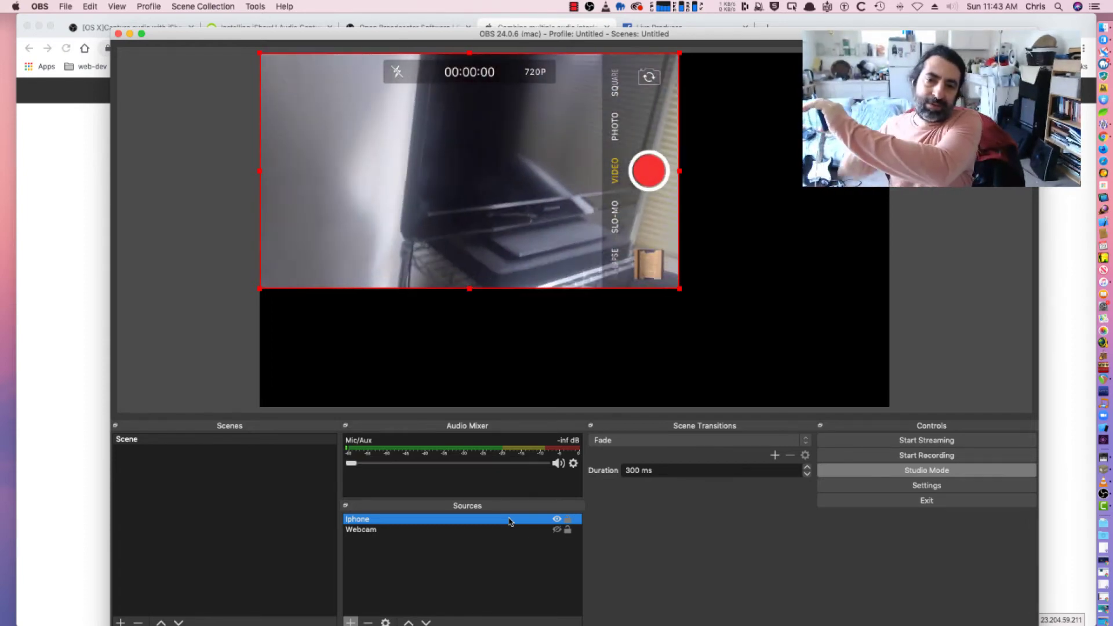
{"action": "left_click_drag", "start_coordinate": [678, 291], "coordinate": [980, 487]}
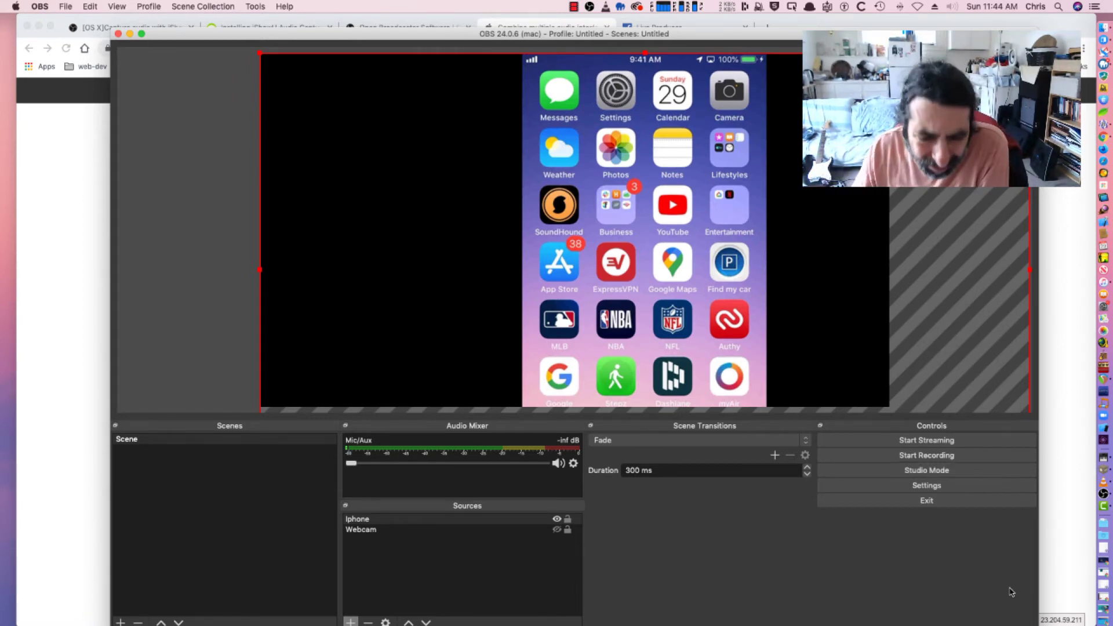
{"action": "left_click", "coordinate": [556, 520]}
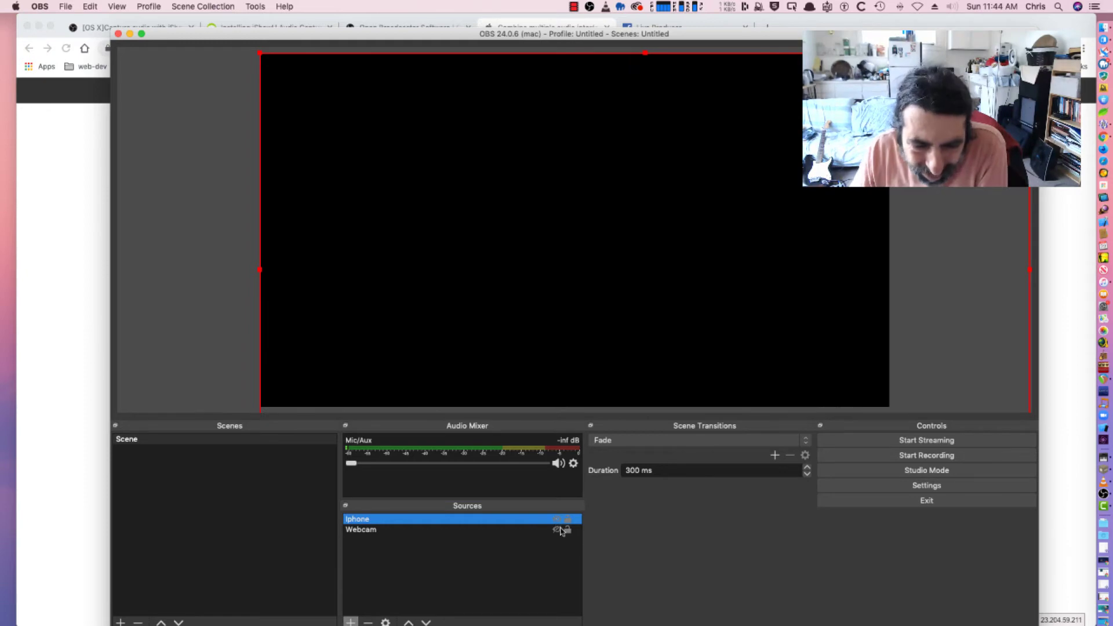
{"action": "left_click", "coordinate": [557, 530]}
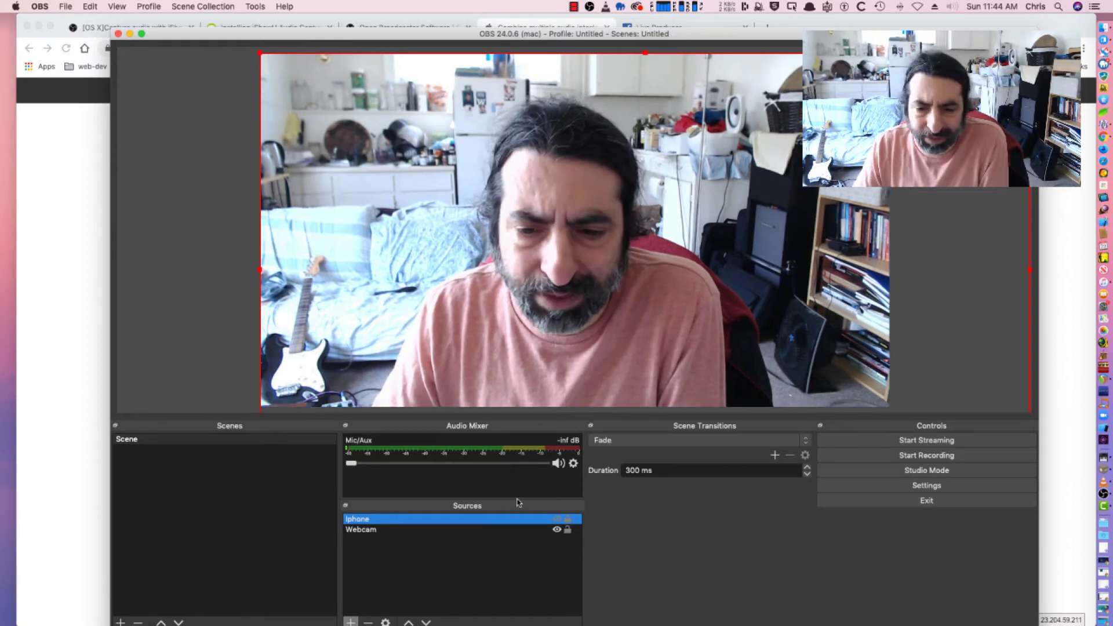
- Display the OBS audio settings and move the Settings window clear of the Sources list
{"action": "left_click", "coordinate": [934, 489]}
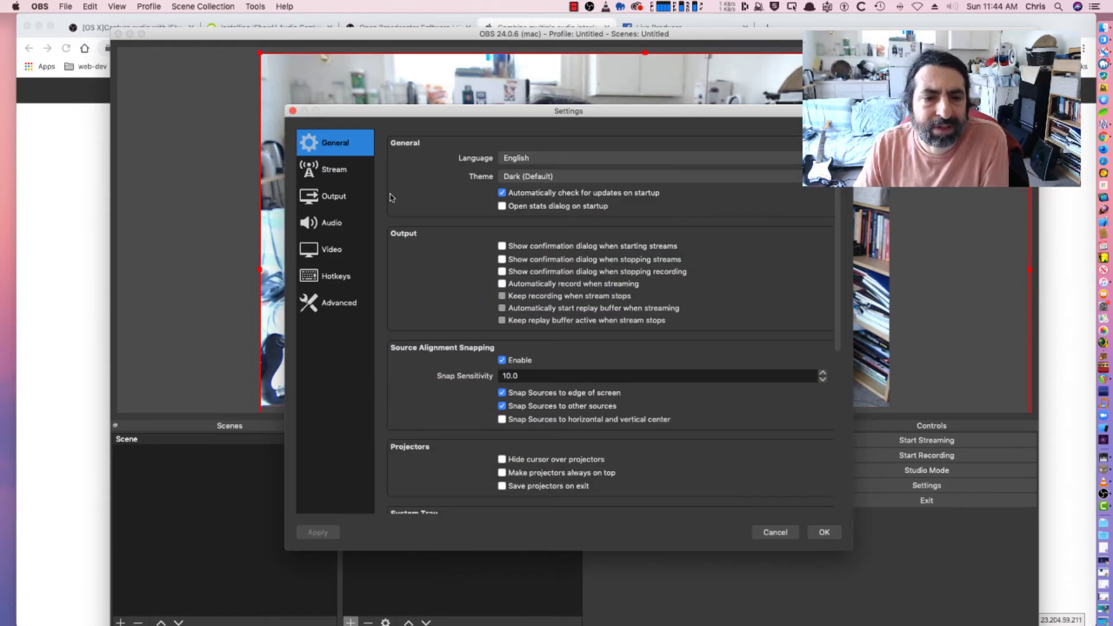
{"action": "left_click", "coordinate": [334, 225]}
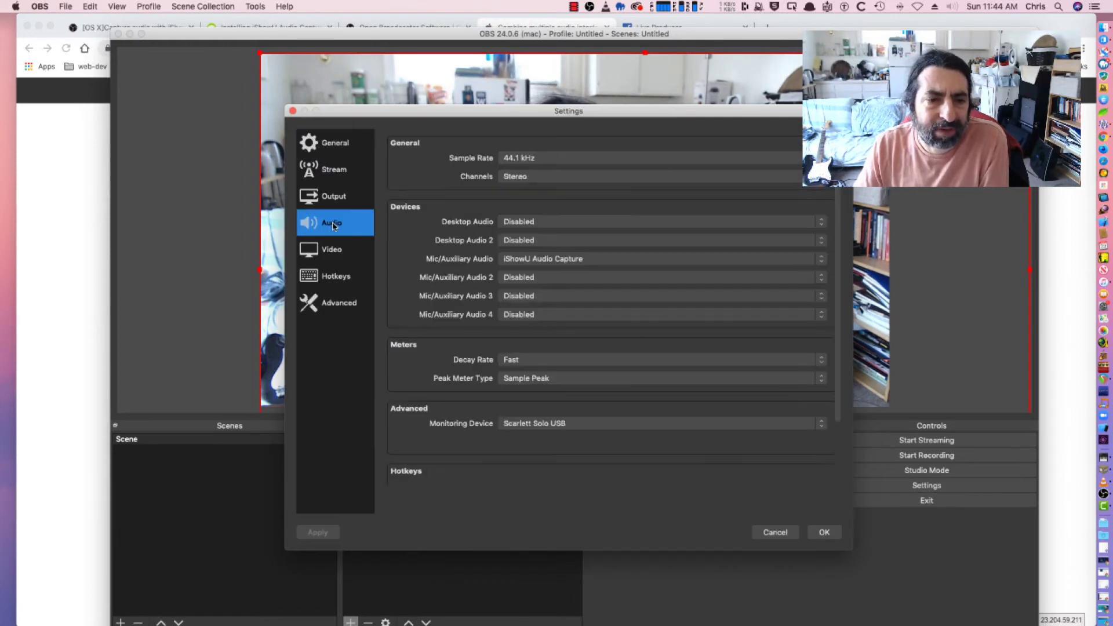
{"action": "left_click_drag", "start_coordinate": [462, 114], "coordinate": [677, 23]}
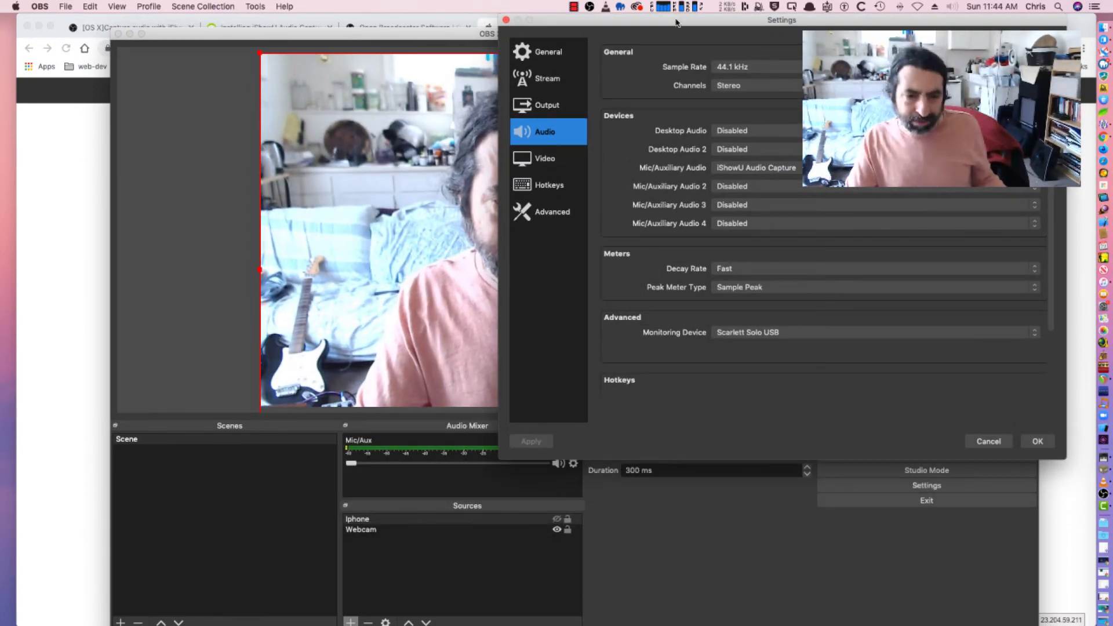
- Keep iShowU Audio Capture as Mic/Auxiliary Audio, accept the settings, and raise the Mic/Aux volume in the mixer to -1.7 dB
{"action": "left_click", "coordinate": [768, 169]}
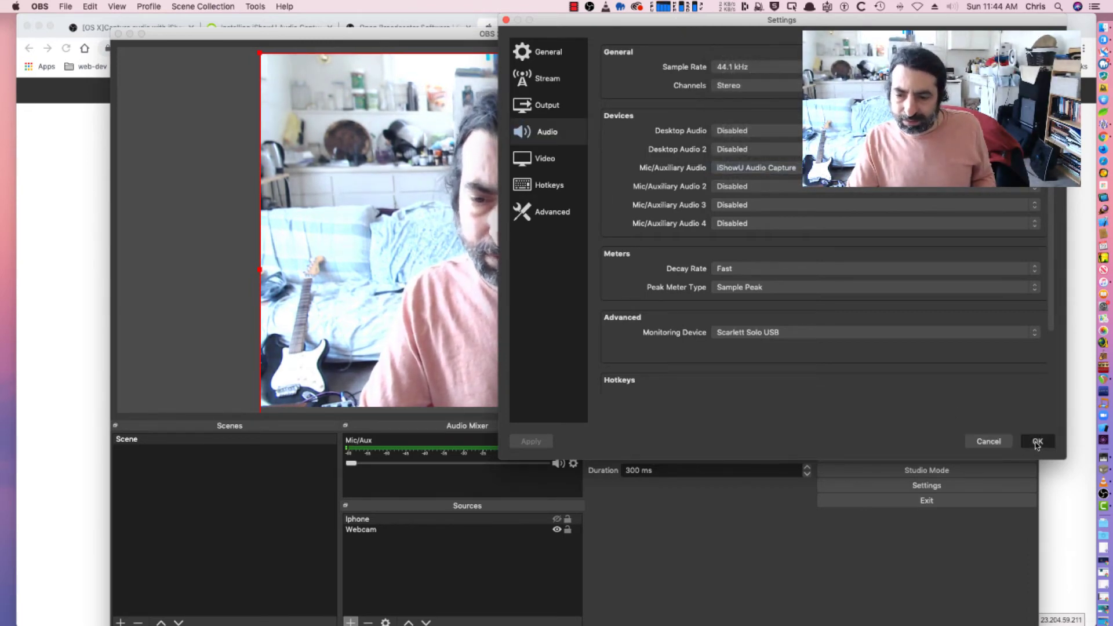
{"action": "left_click", "coordinate": [1037, 442]}
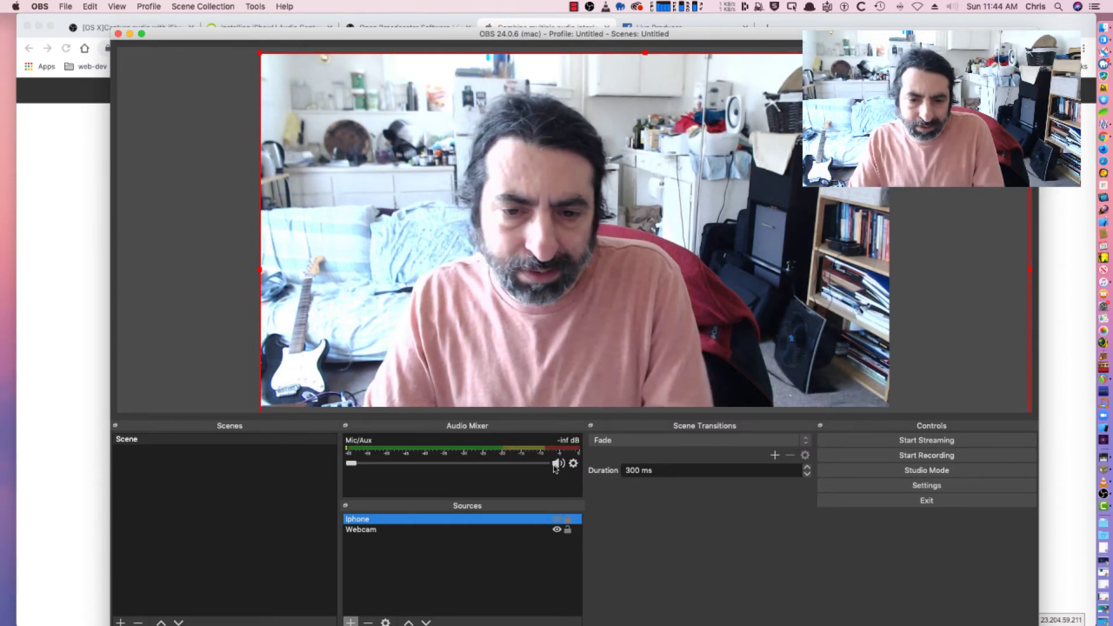
{"action": "left_click_drag", "start_coordinate": [351, 464], "coordinate": [394, 466]}
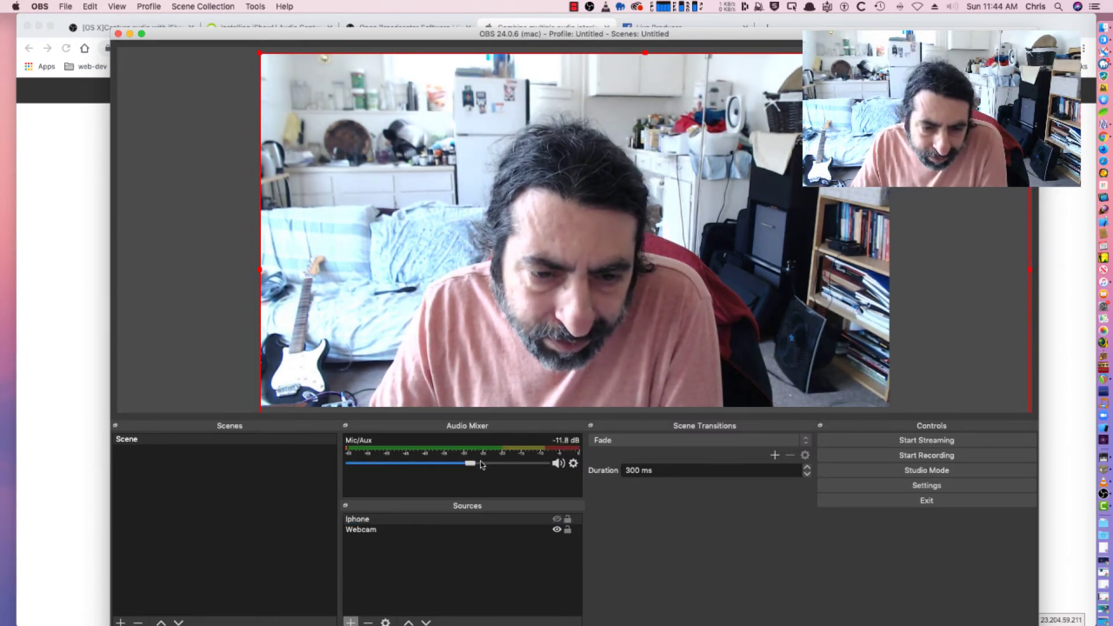
{"action": "left_click_drag", "start_coordinate": [482, 465], "coordinate": [539, 467]}
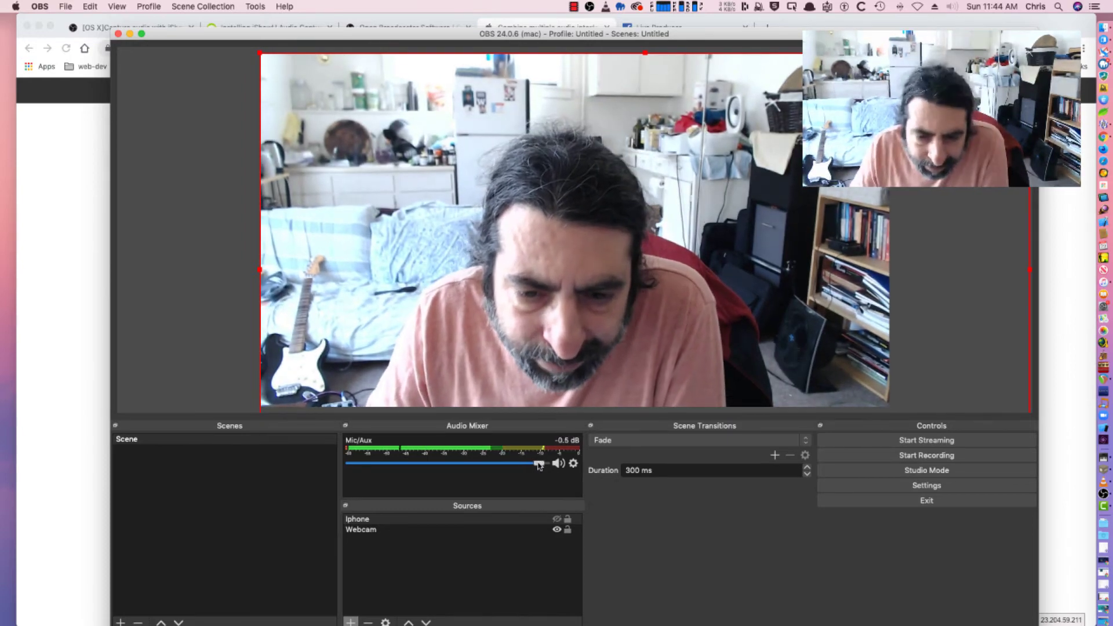
{"action": "left_click_drag", "start_coordinate": [429, 465], "coordinate": [512, 462]}
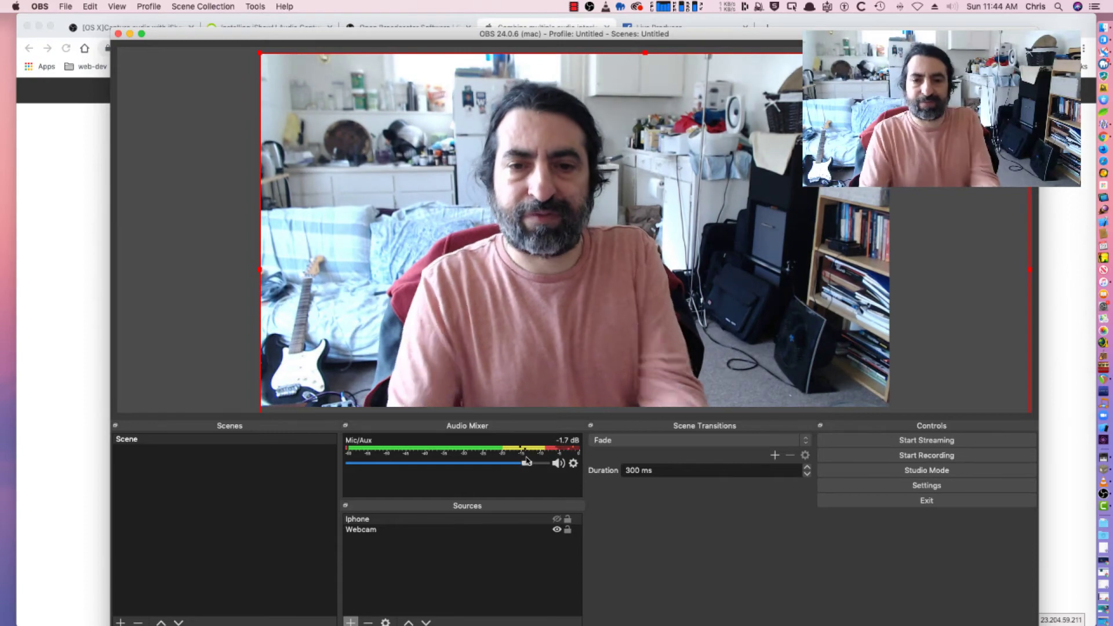
- Switch to REAPER, place its window beside the OBS audio mixer, and mute and unmute the master track to test the signal
{"action": "left_click", "coordinate": [1089, 377]}
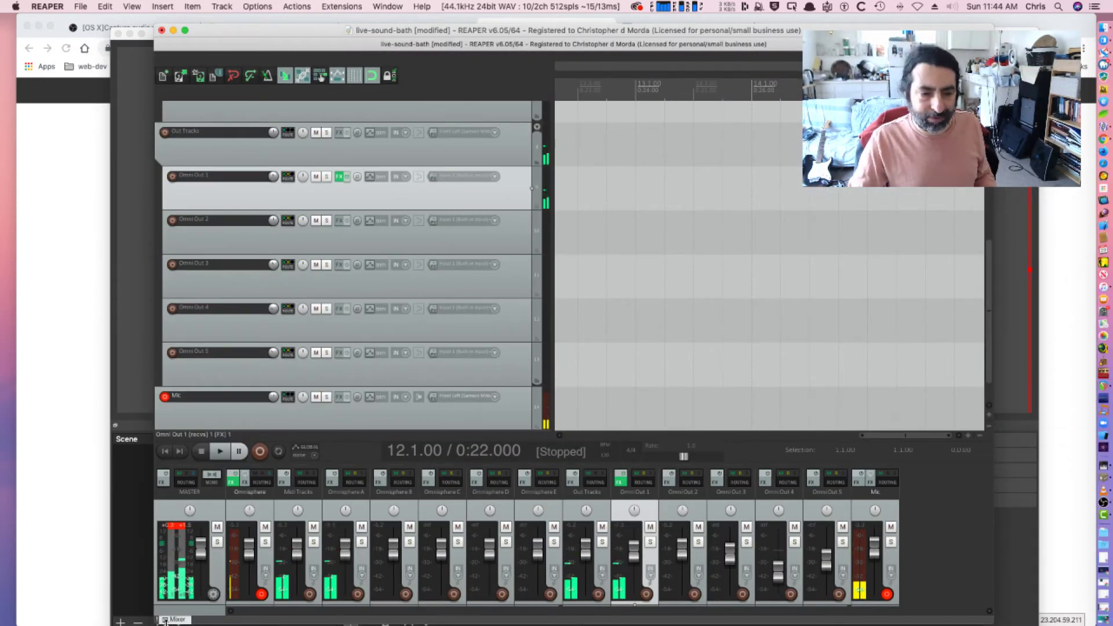
{"action": "left_click_drag", "start_coordinate": [298, 58], "coordinate": [706, 49]}
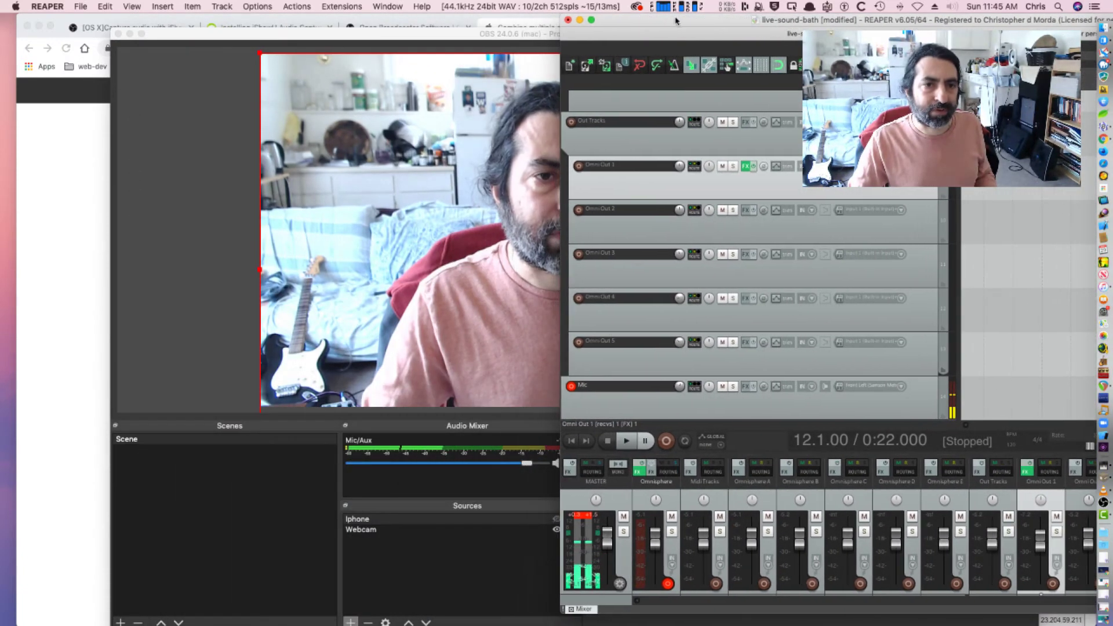
{"action": "left_click", "coordinate": [622, 517]}
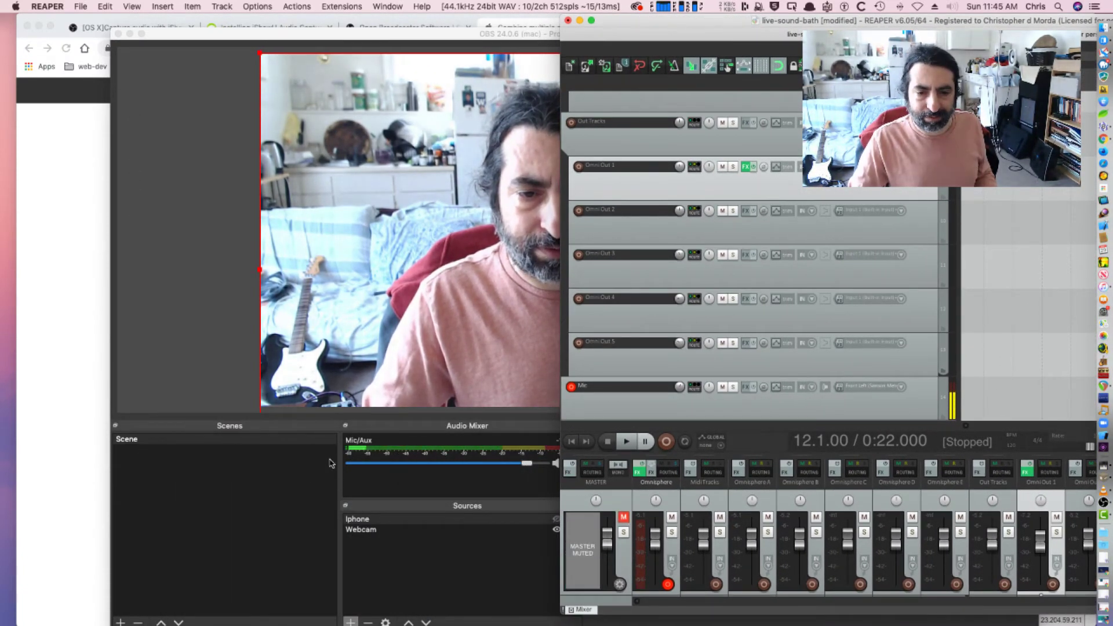
{"action": "left_click", "coordinate": [623, 518]}
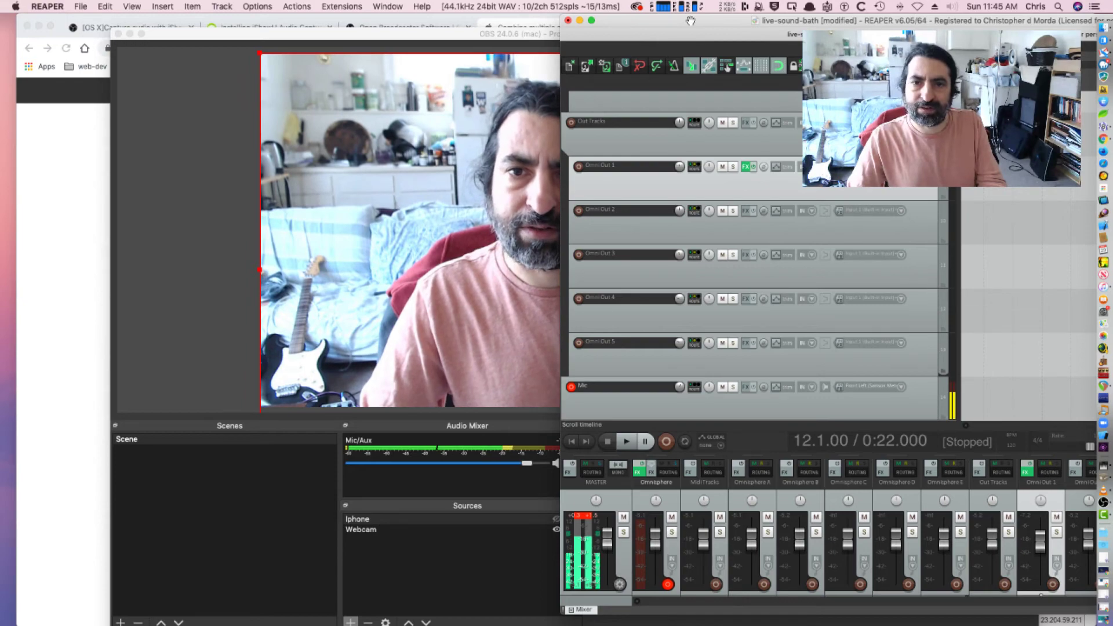
- Shrink the REAPER window above the OBS mixer, test muting and unmuting the Mic track, and minimize REAPER
{"action": "left_click_drag", "start_coordinate": [711, 32], "coordinate": [261, 2]}
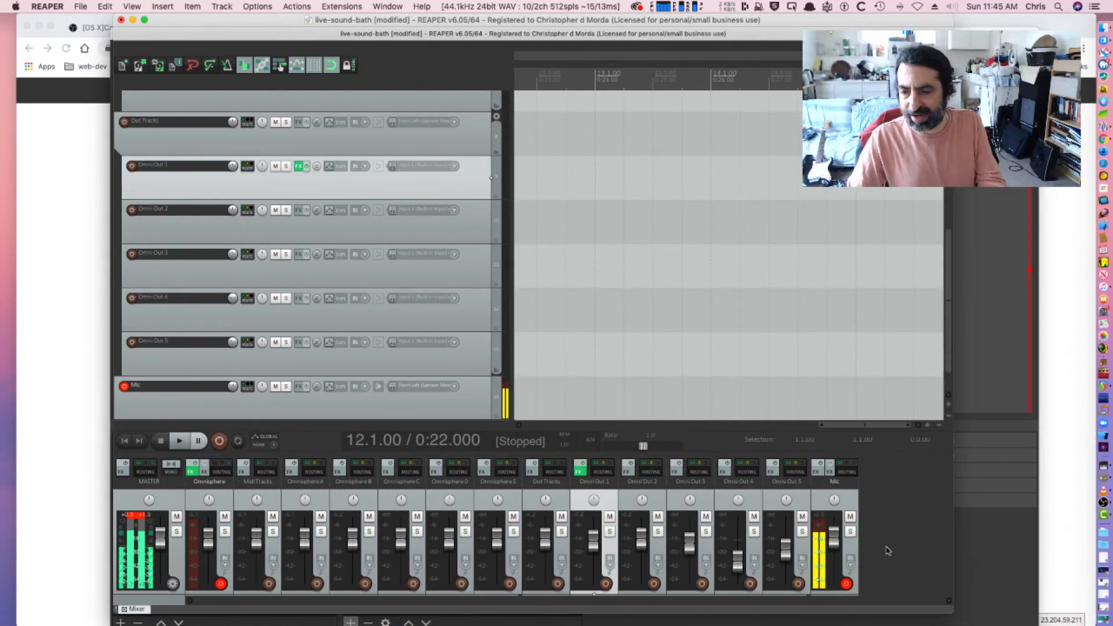
{"action": "left_click_drag", "start_coordinate": [948, 613], "coordinate": [912, 355]}
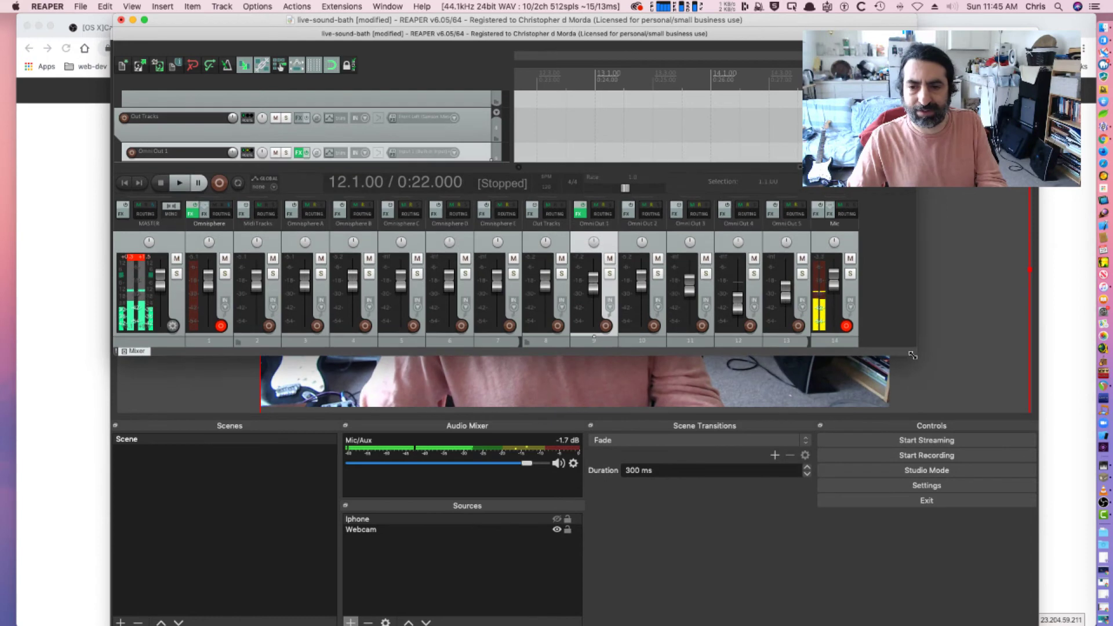
{"action": "left_click", "coordinate": [849, 259]}
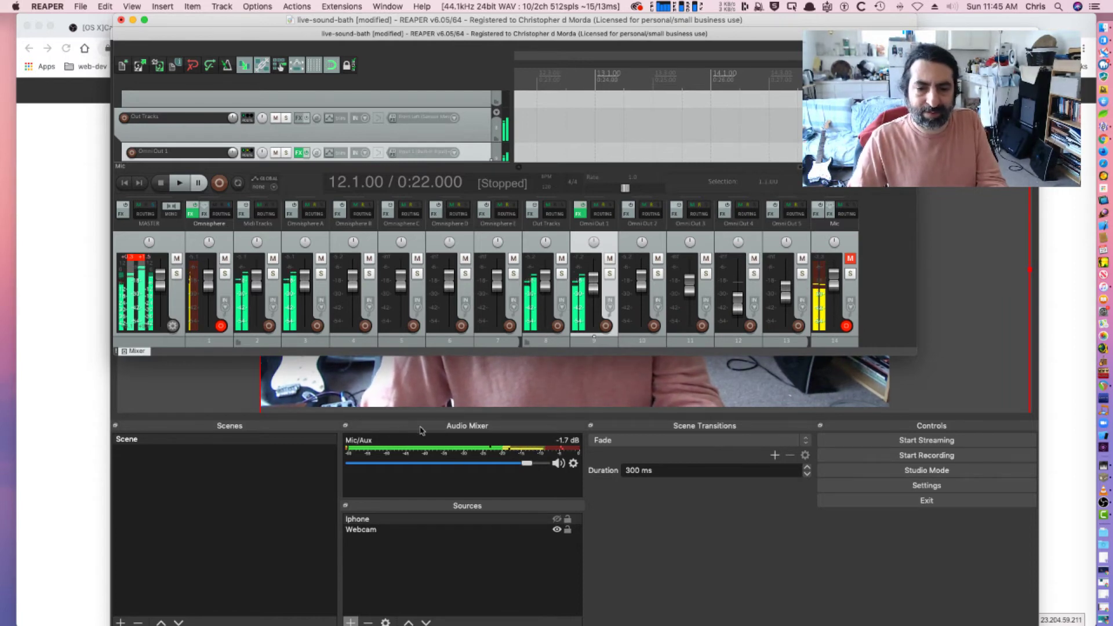
{"action": "left_click", "coordinate": [850, 258]}
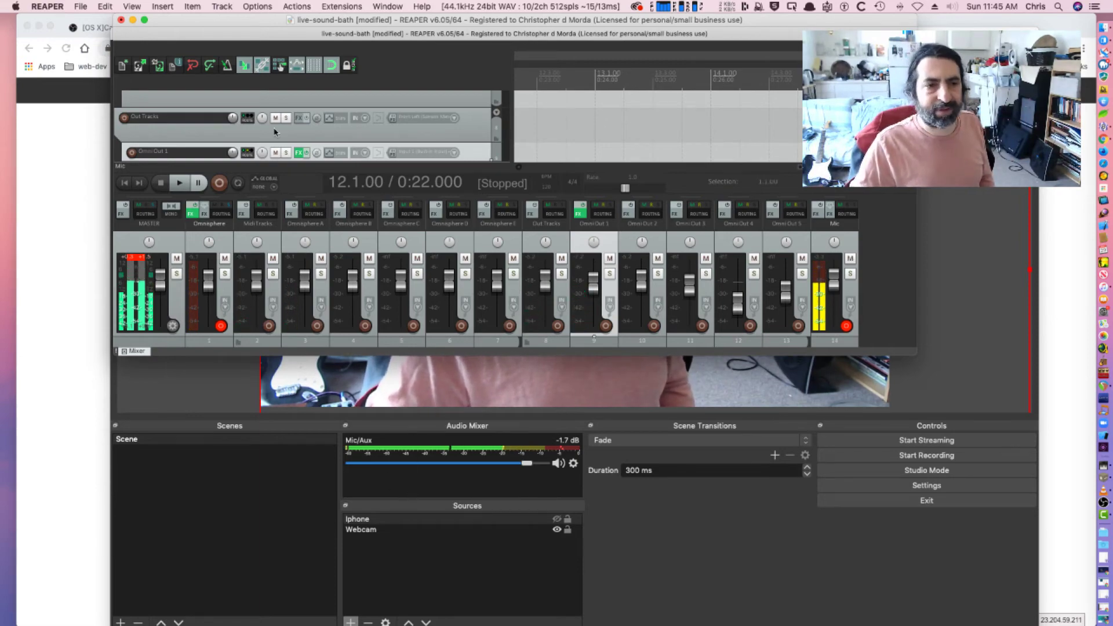
{"action": "left_click", "coordinate": [132, 21]}
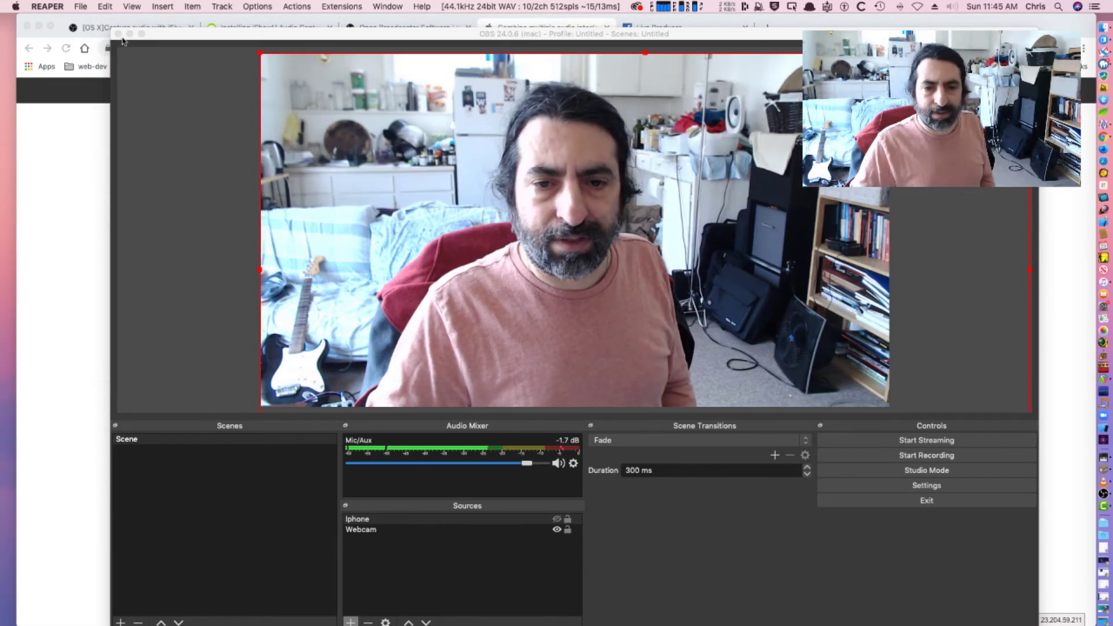
- Display the OBS audio settings and review the devices offered for Mic/Auxiliary Audio 2, leaving it Disabled
{"action": "left_click", "coordinate": [929, 487]}
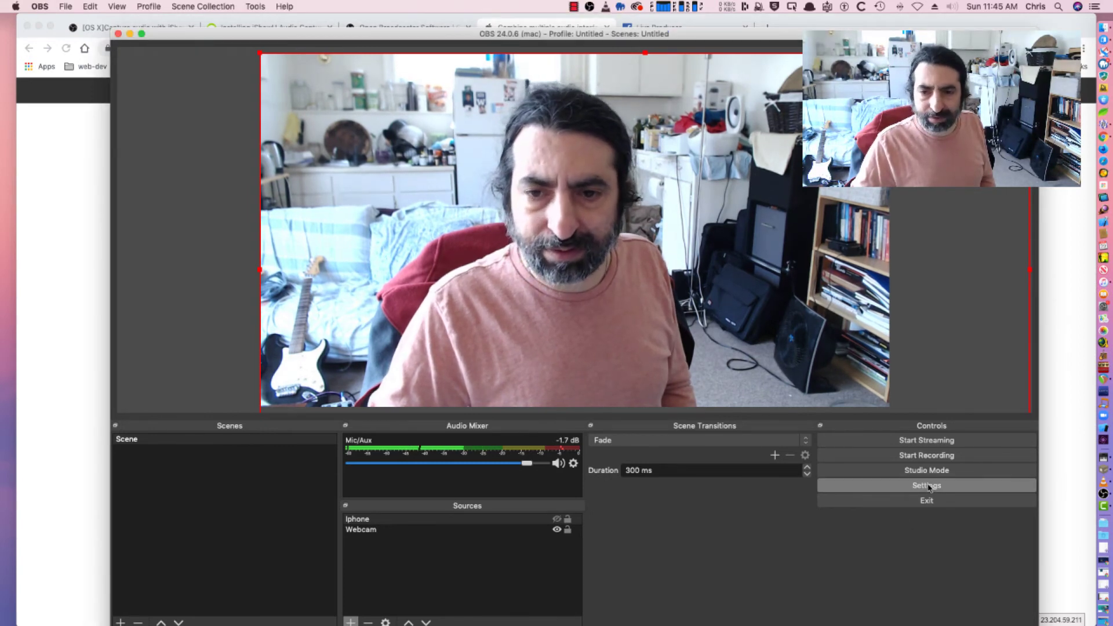
{"action": "left_click", "coordinate": [928, 487]}
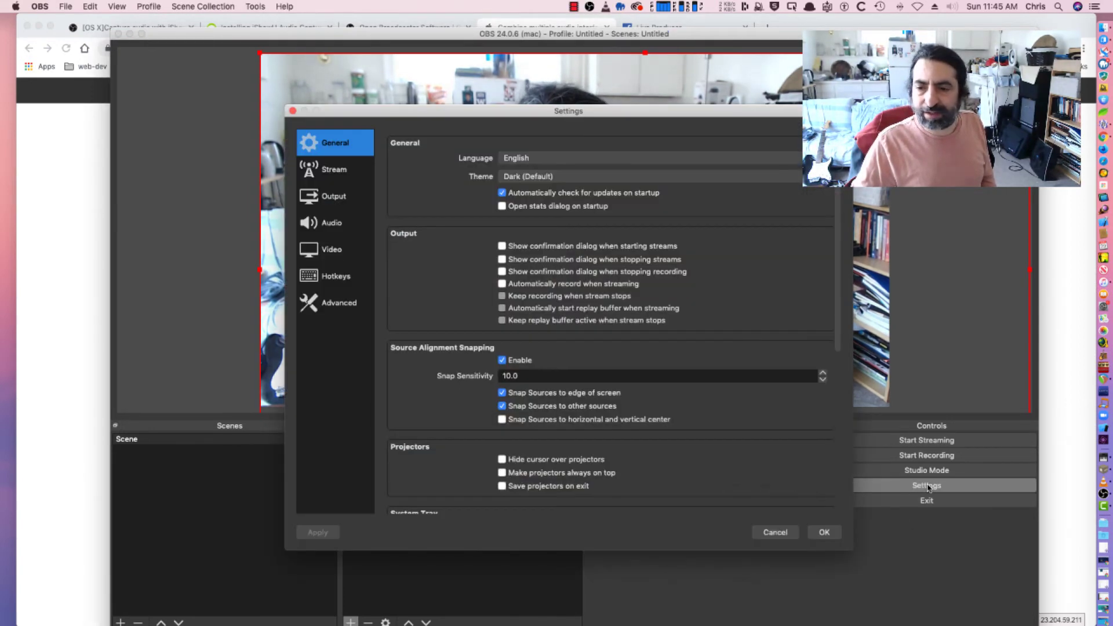
{"action": "left_click", "coordinate": [327, 223]}
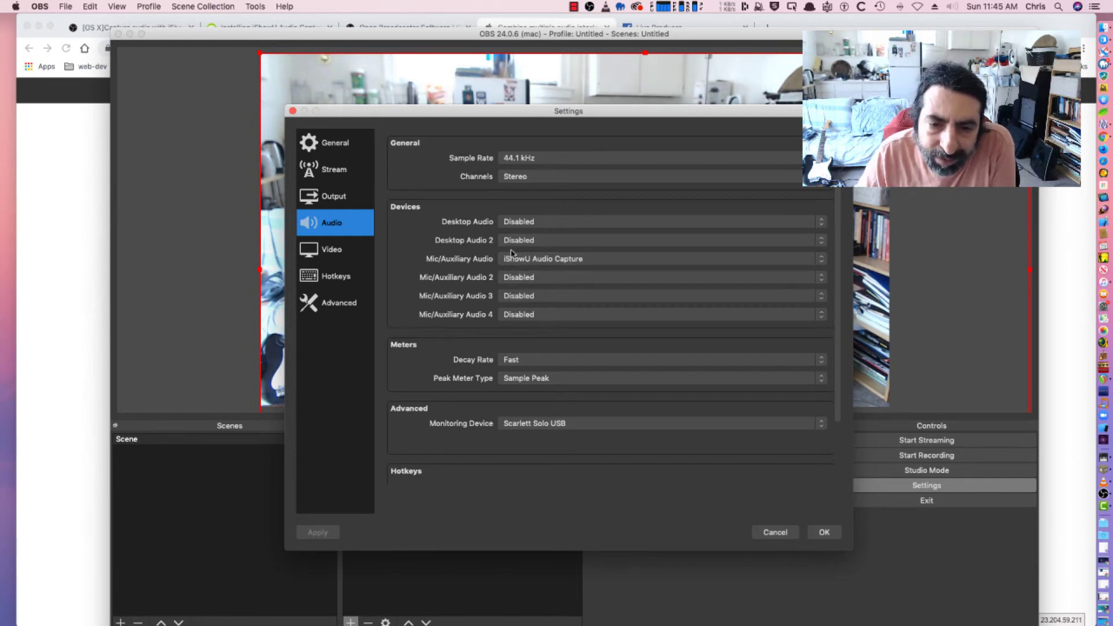
{"action": "left_click", "coordinate": [540, 277]}
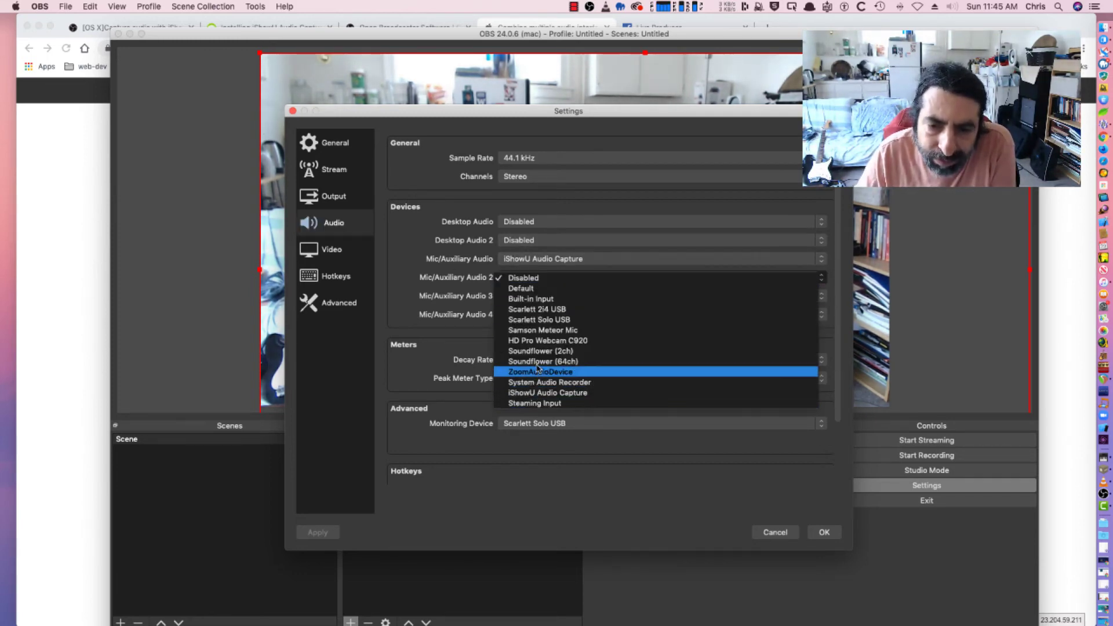
{"action": "left_click", "coordinate": [670, 516]}
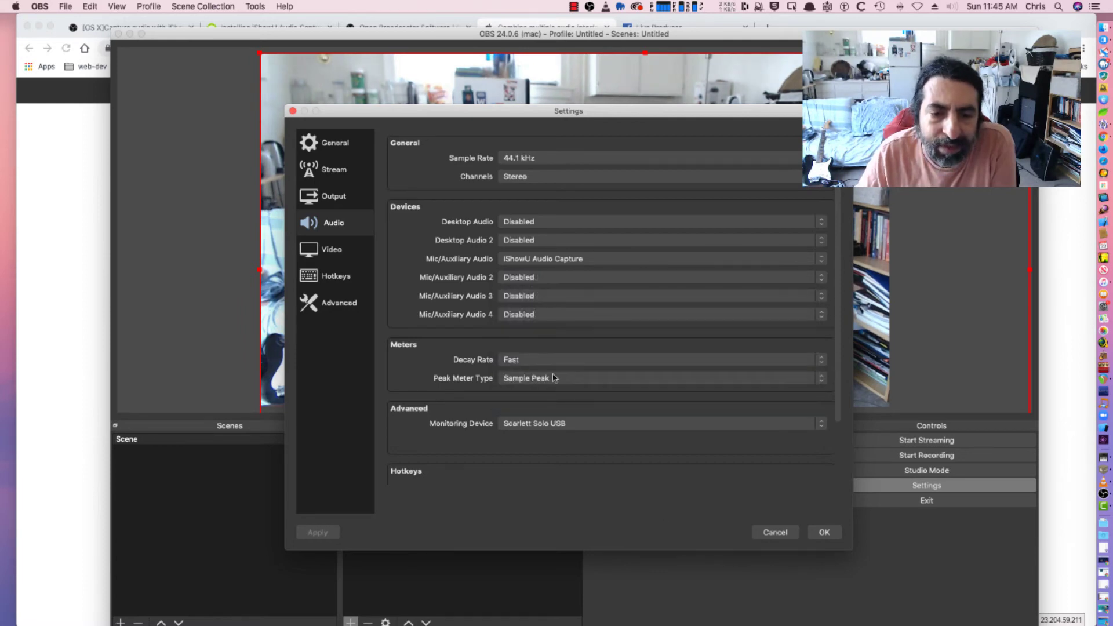
- Choose Scarlett Solo USB as the audio monitoring device and accept the settings
{"action": "scroll", "coordinate": [512, 336], "scroll_direction": "down", "scroll_amount": 3}
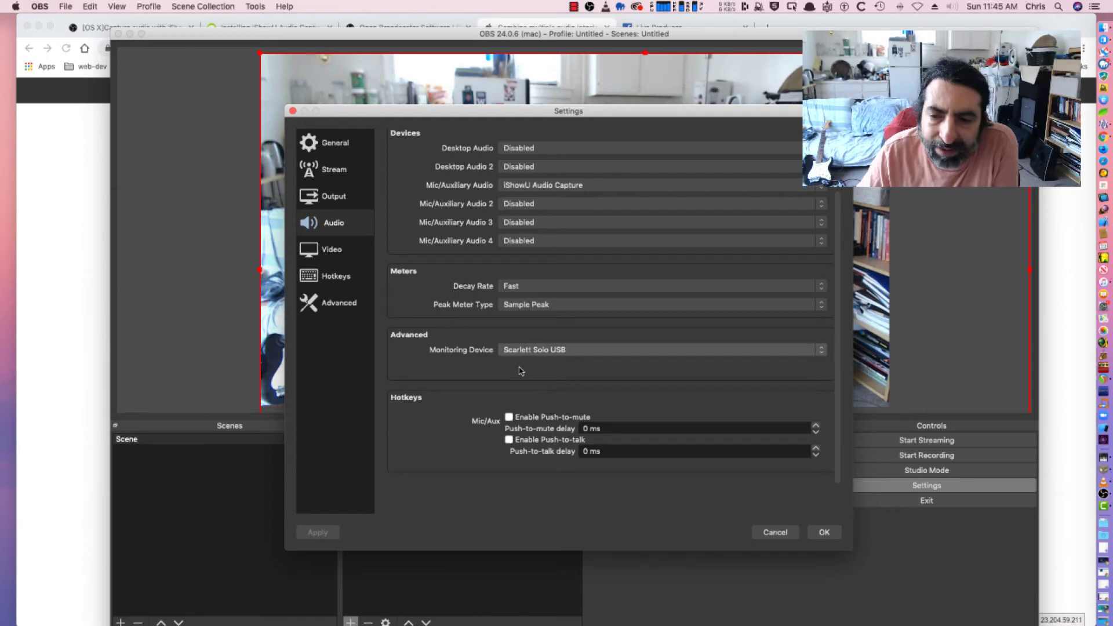
{"action": "left_click", "coordinate": [591, 351]}
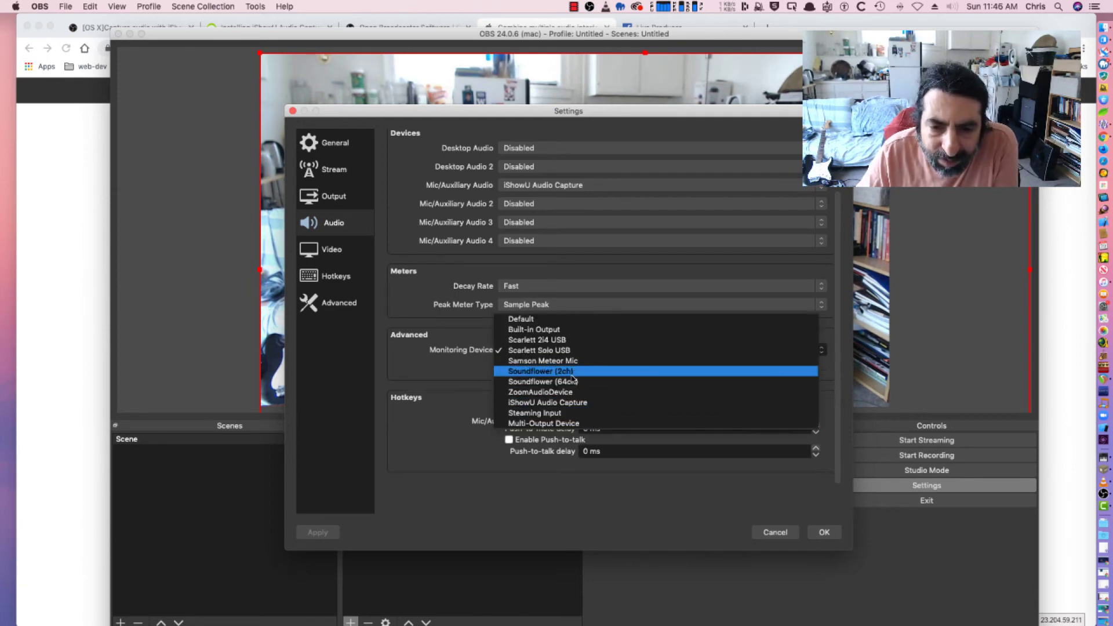
{"action": "left_click", "coordinate": [572, 354]}
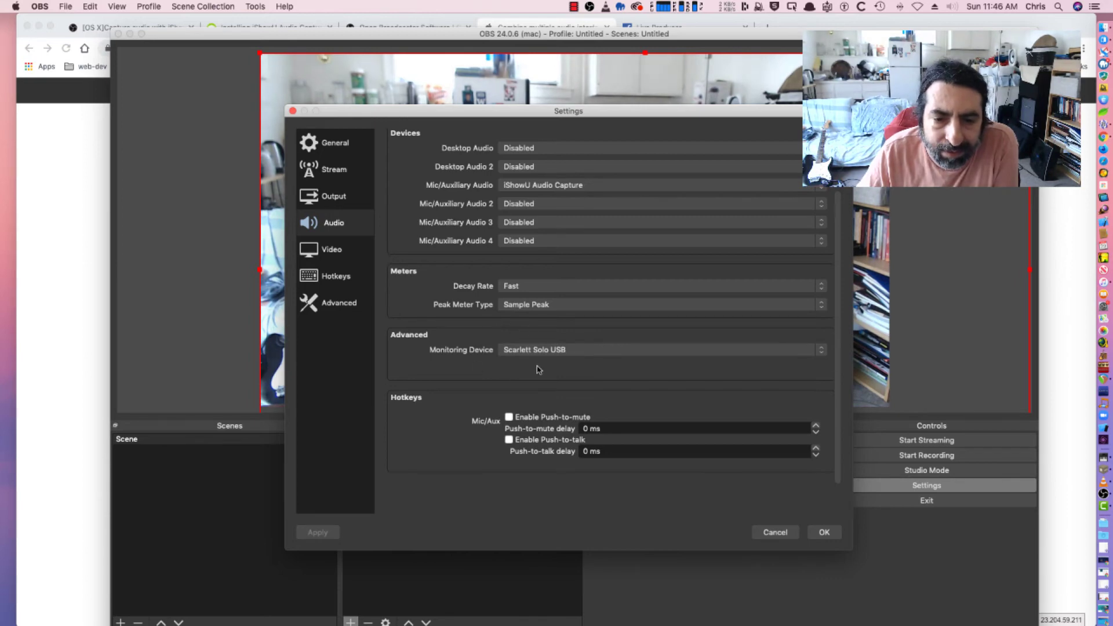
{"action": "left_click", "coordinate": [826, 532]}
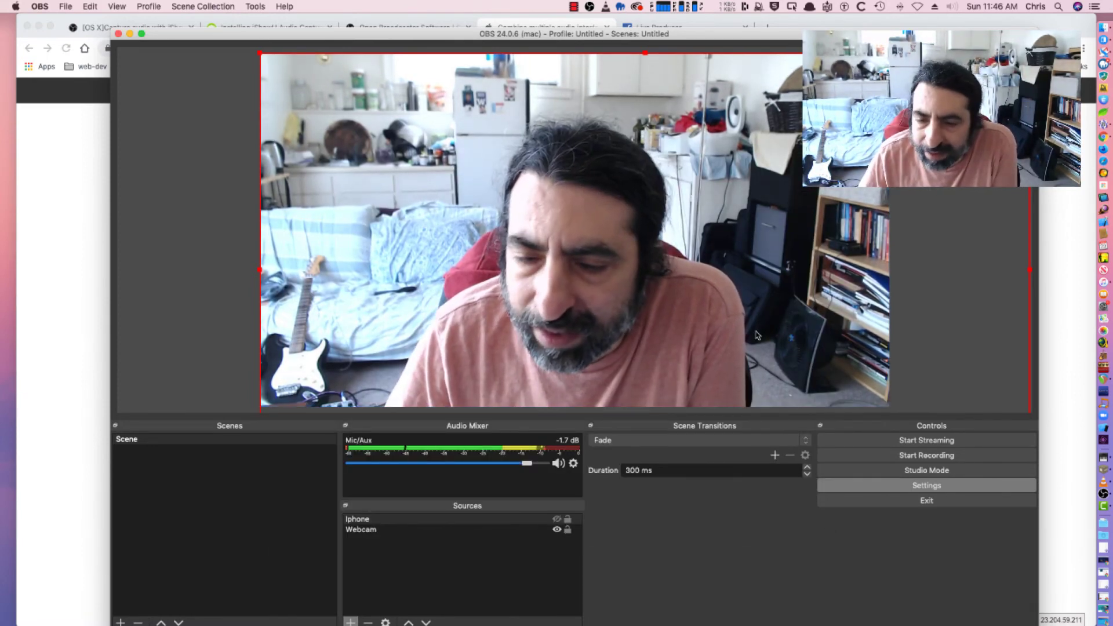
- Minimize OBS, switch to Facebook in Chrome, and start a new Live Video from the home page's post options
{"action": "key", "text": "super+m"}
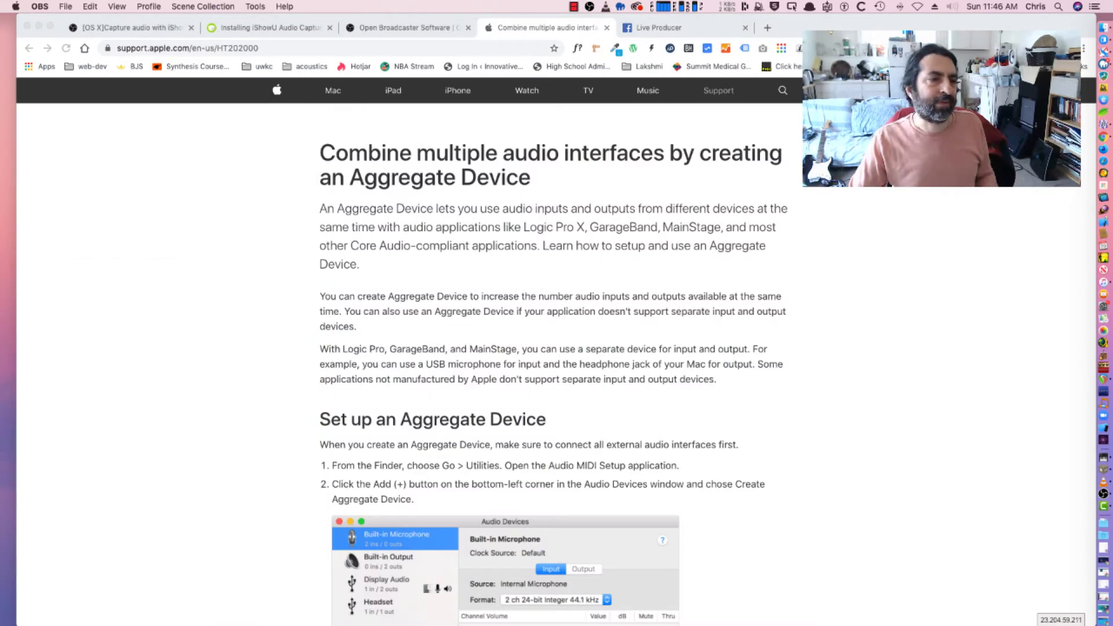
{"action": "left_click", "coordinate": [671, 26]}
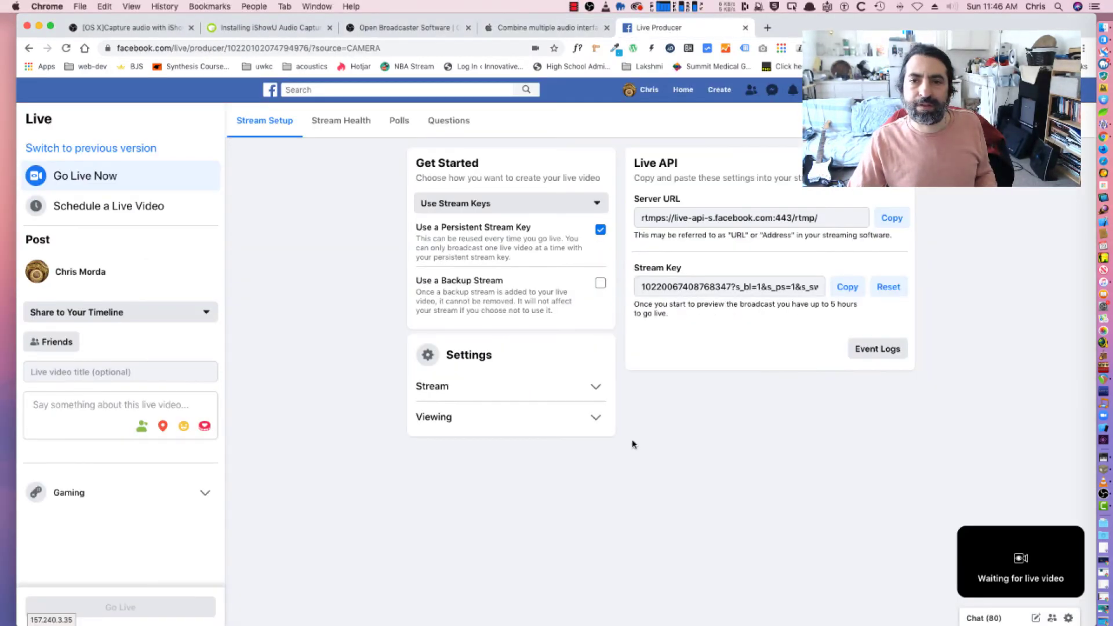
{"action": "left_click", "coordinate": [269, 90]}
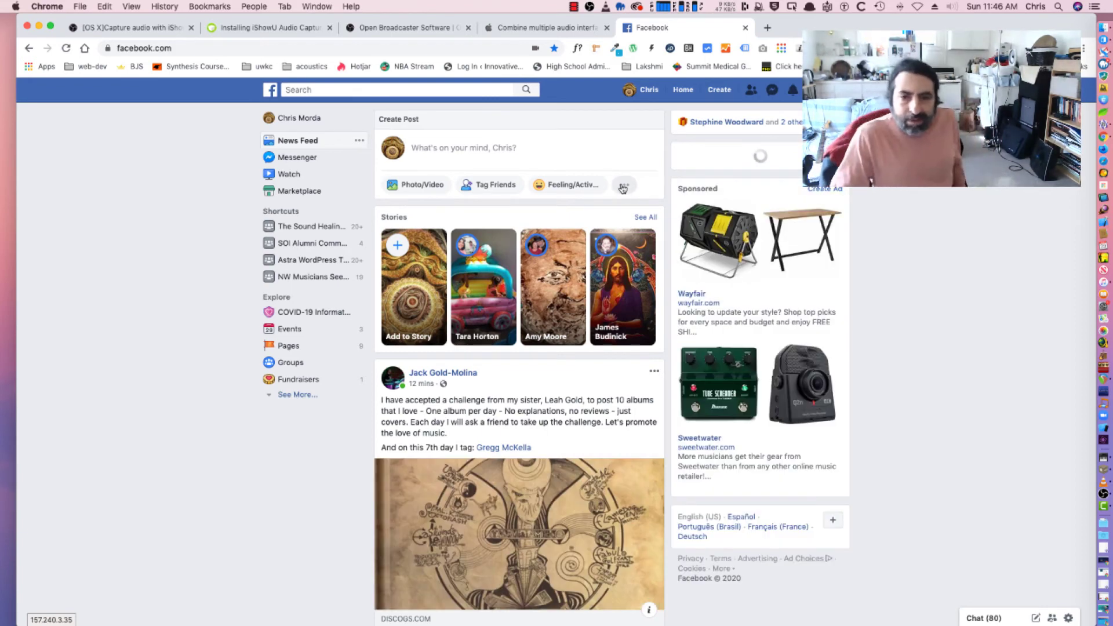
{"action": "left_click", "coordinate": [623, 187]}
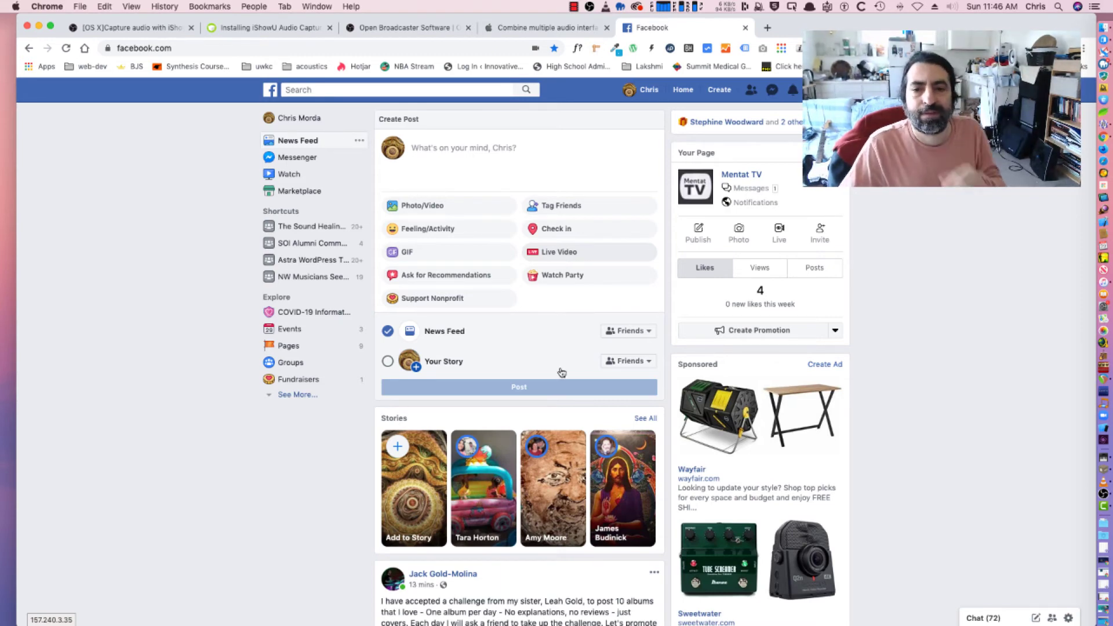
{"action": "left_click", "coordinate": [539, 255]}
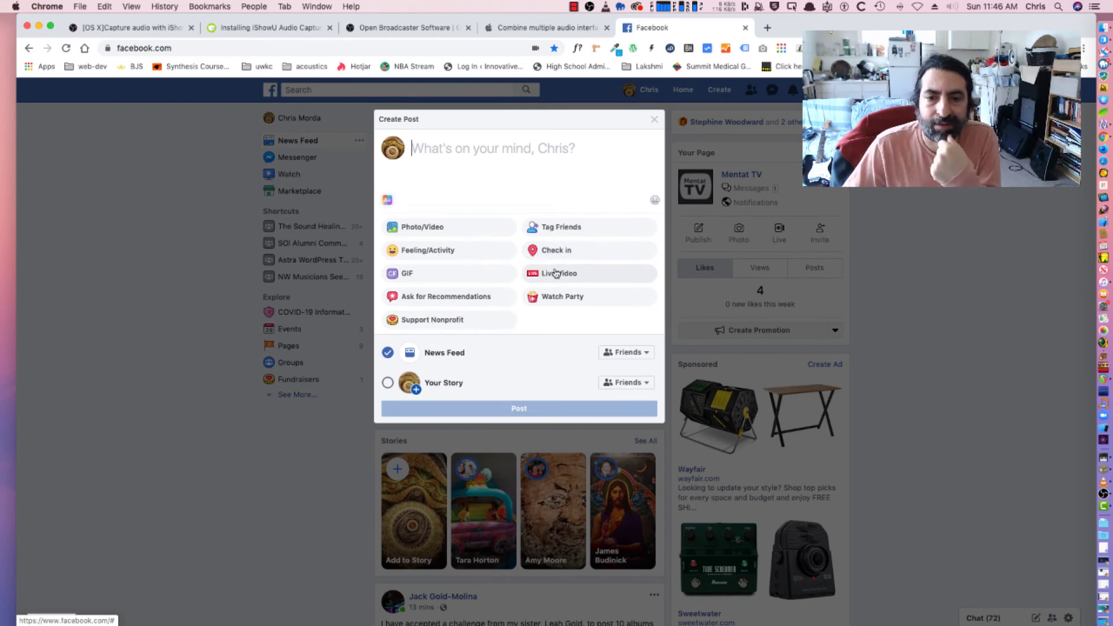
{"action": "left_click", "coordinate": [556, 273]}
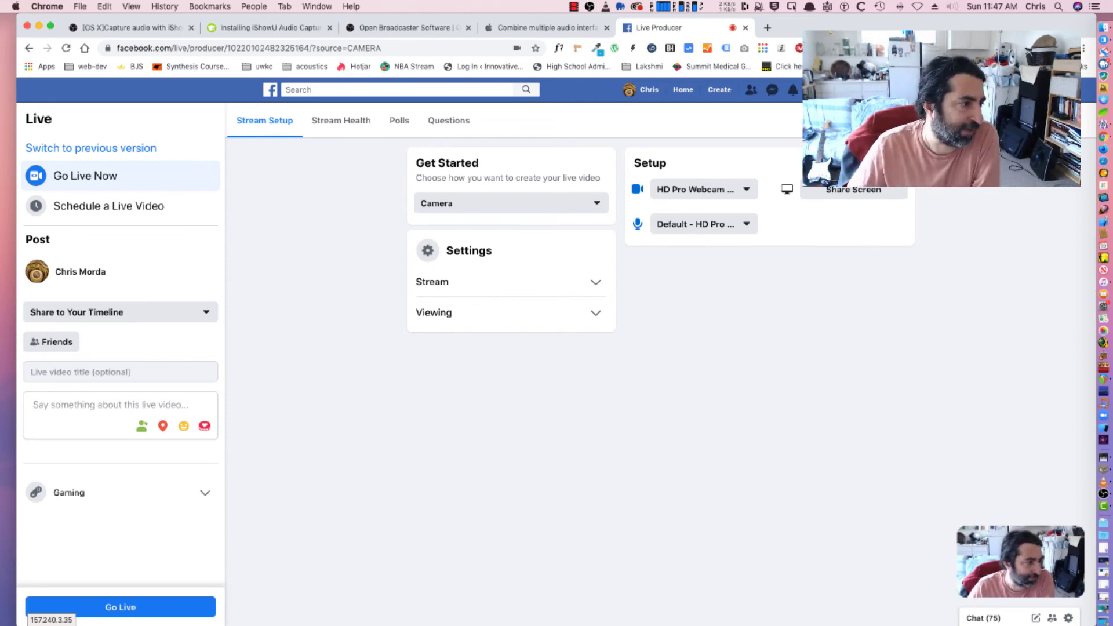
- Bring the OBS window back into view and add a new Image source named Lakshmi to the scene
{"action": "left_click_drag", "start_coordinate": [0, 155], "coordinate": [723, 3]}
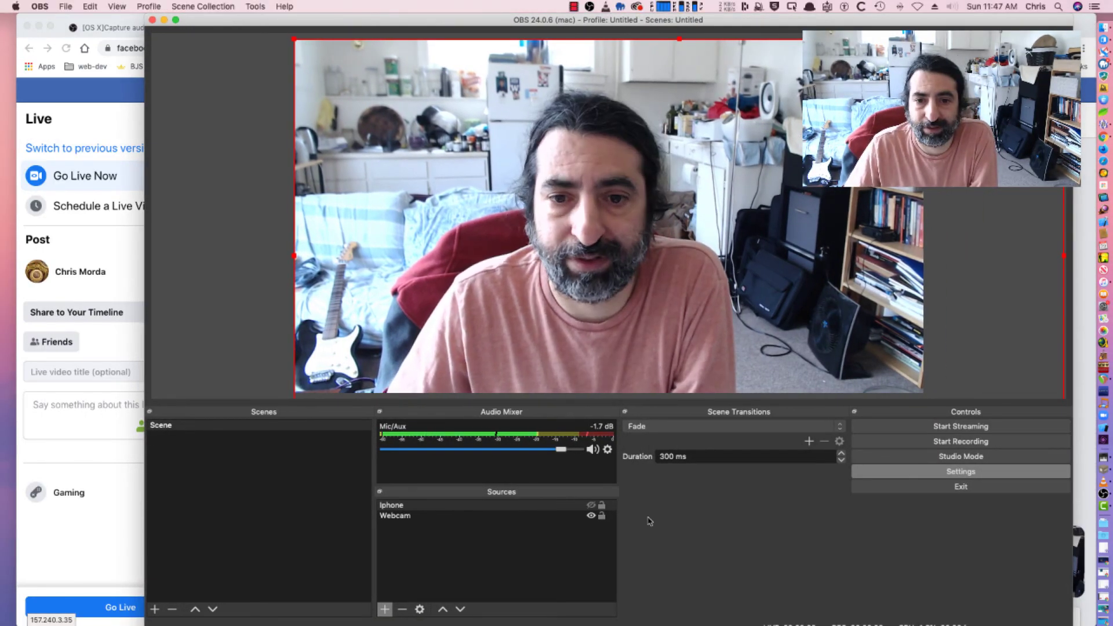
{"action": "left_click", "coordinate": [386, 612]}
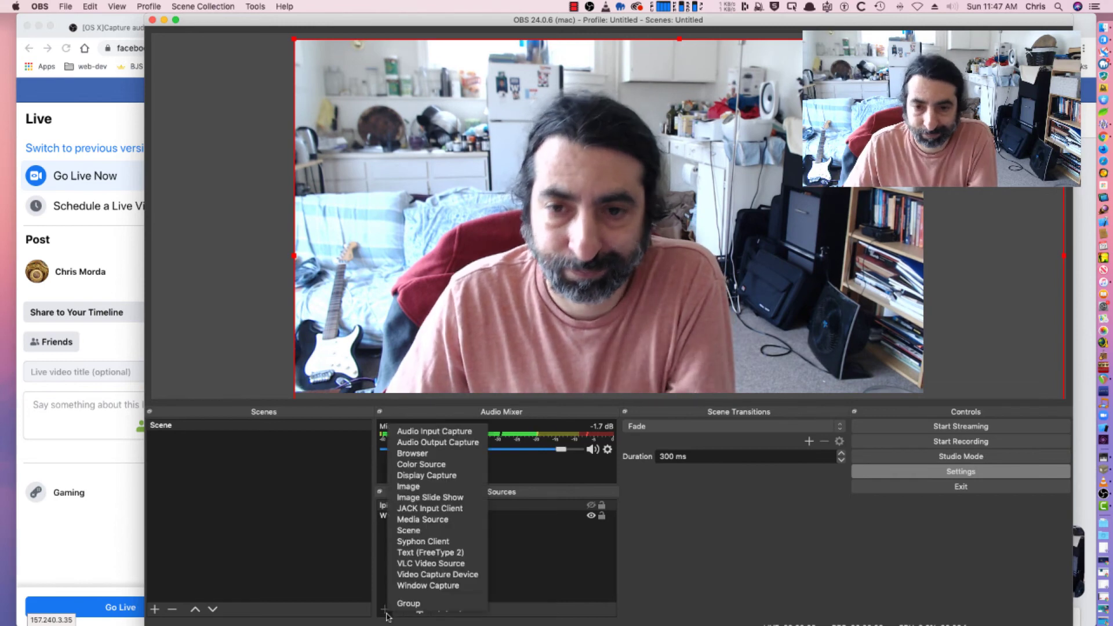
{"action": "left_click", "coordinate": [445, 487]}
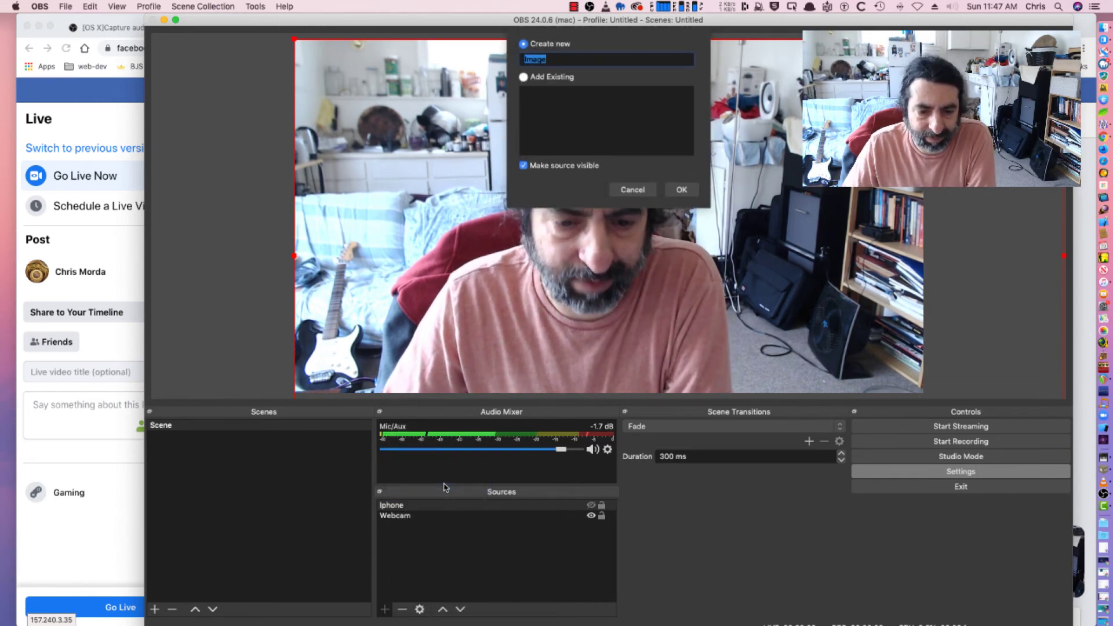
{"action": "type", "text": "Lakshmi"}
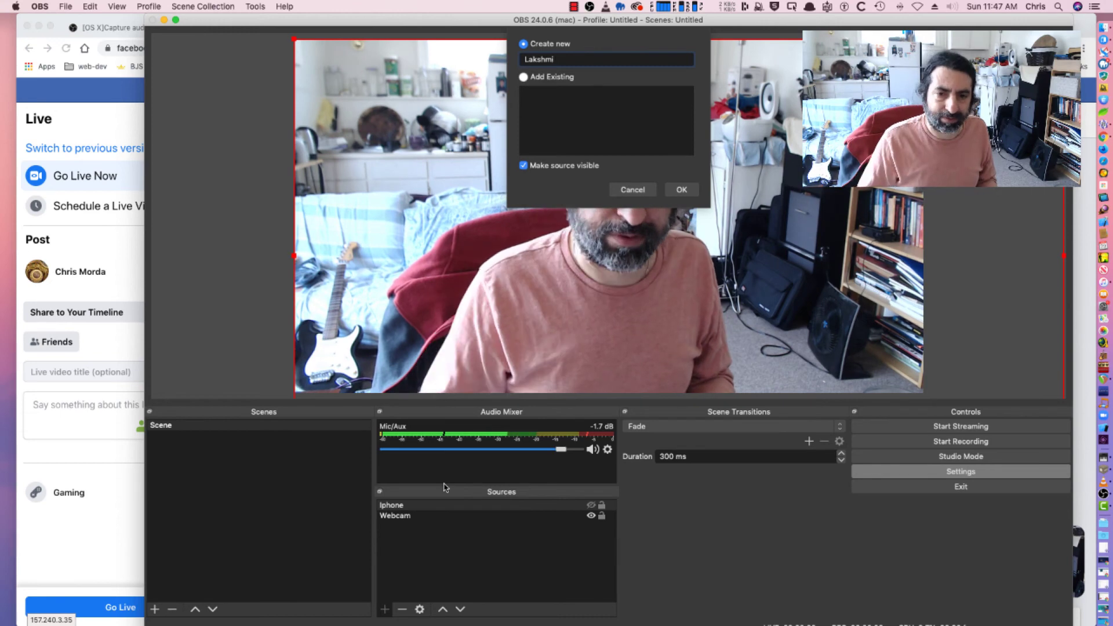
{"action": "left_click", "coordinate": [682, 189]}
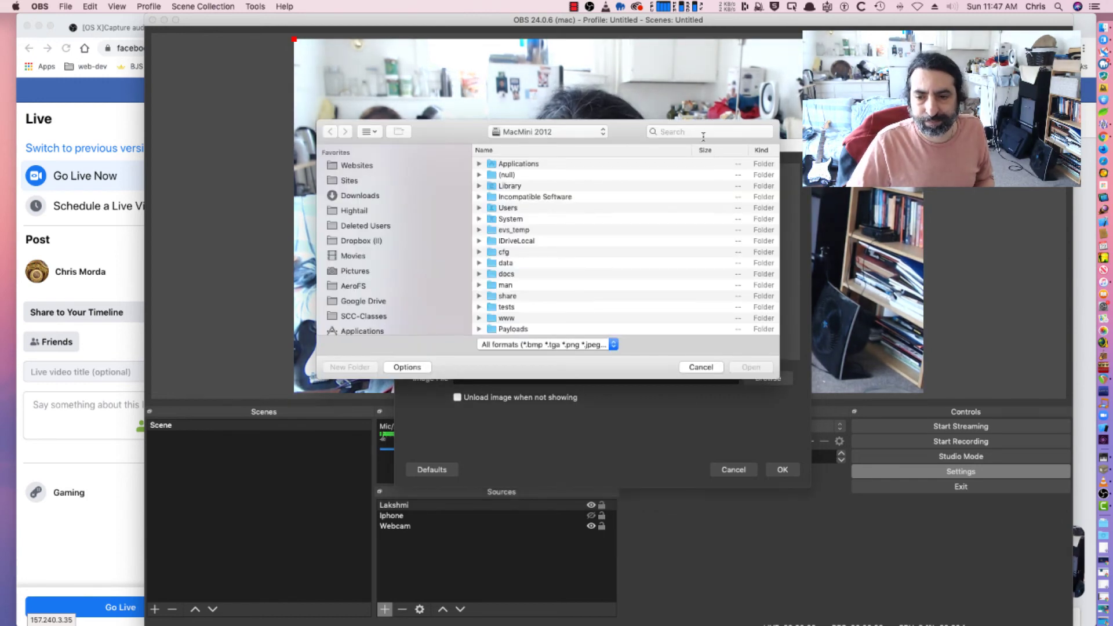
- Search this Mac for lakshmi, choose yesterday's lakshmi.jpg in the judy folder as the Lakshmi source's image, and accept the source properties
{"action": "left_click", "coordinate": [704, 132]}
{"action": "type", "text": "laksh"}
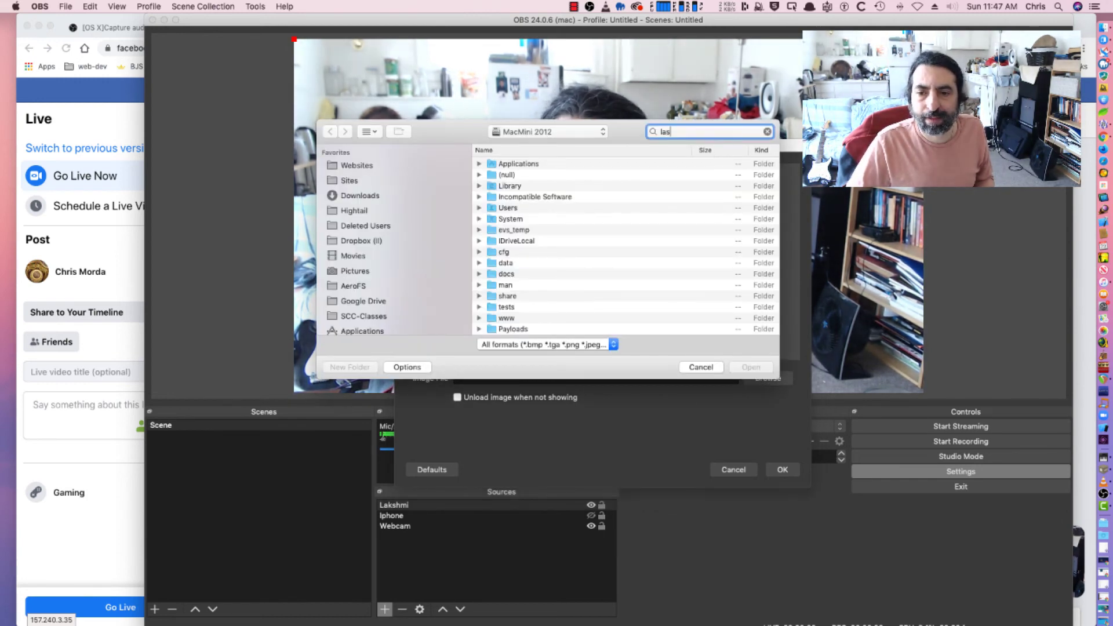
{"action": "type", "text": "m"}
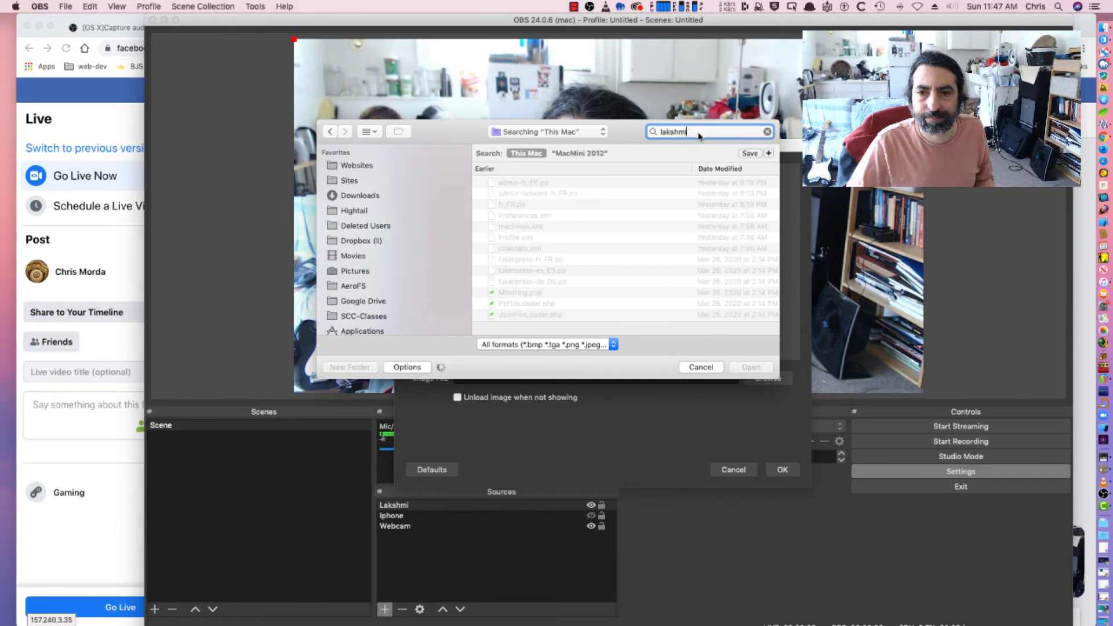
{"action": "type", "text": "i"}
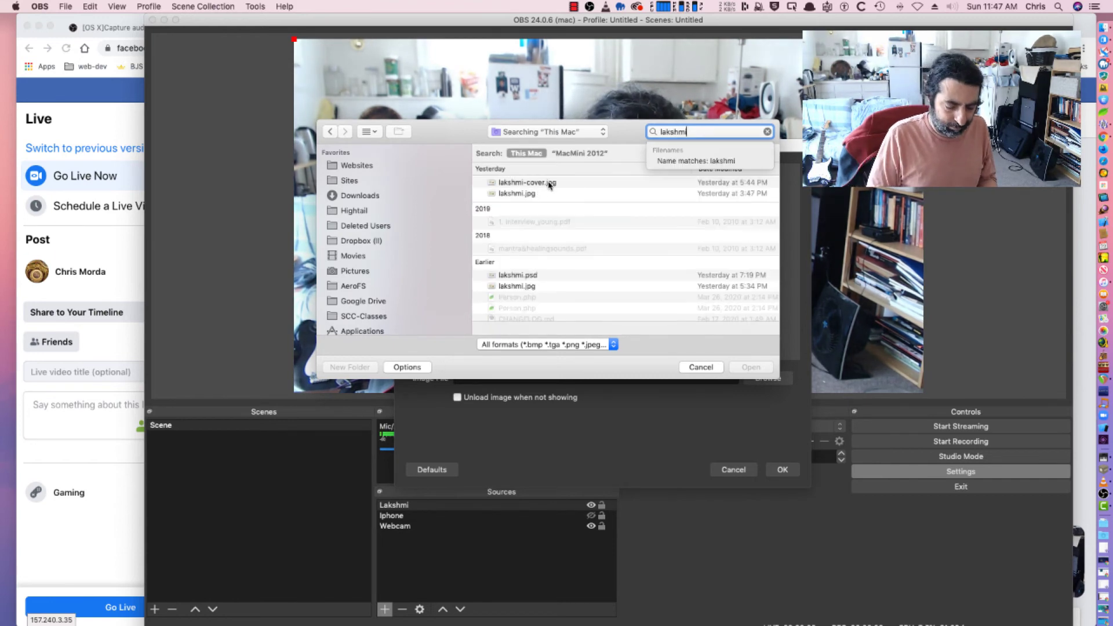
{"action": "left_click", "coordinate": [548, 193]}
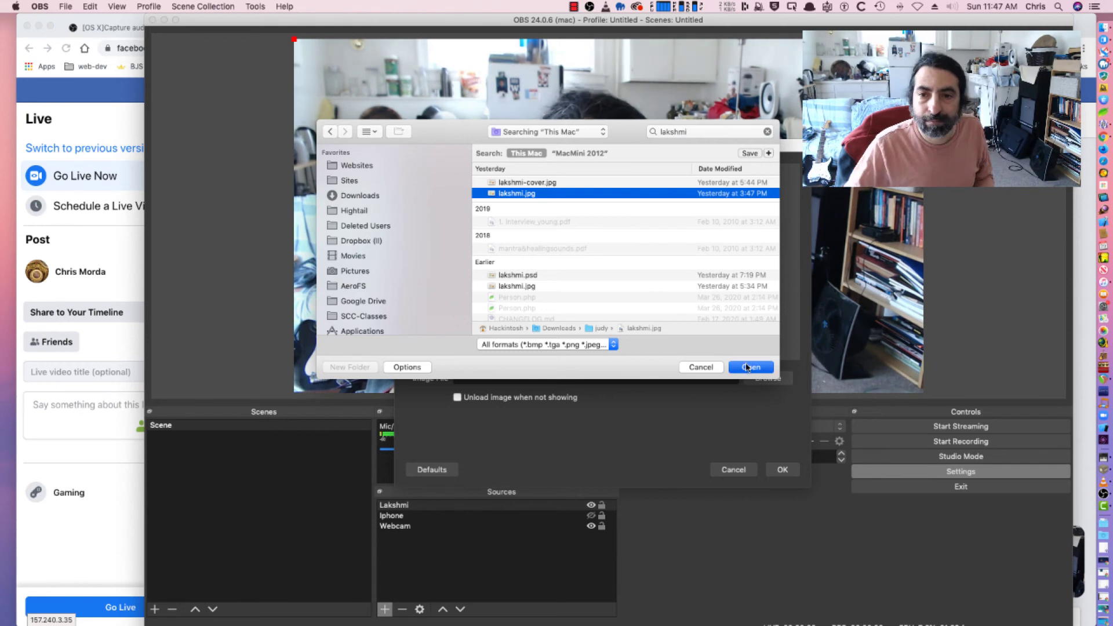
{"action": "key", "text": "Return"}
{"action": "left_click", "coordinate": [783, 468]}
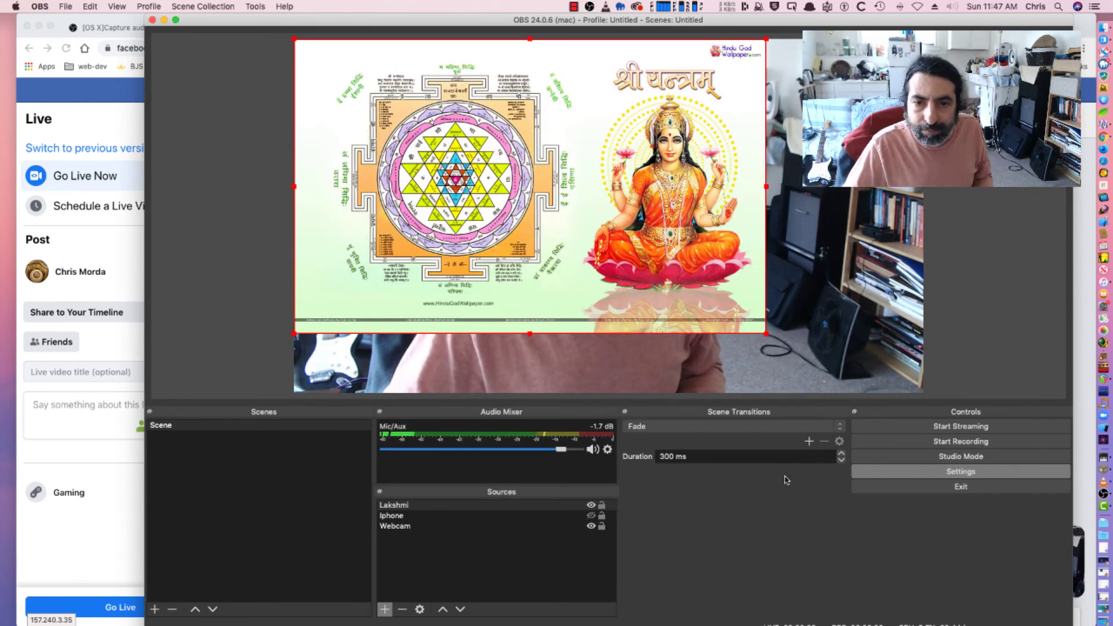
- Hide the Webcam source and enlarge the Lakshmi image to span the full width of the canvas
{"action": "left_click", "coordinate": [583, 505]}
{"action": "left_click", "coordinate": [592, 526]}
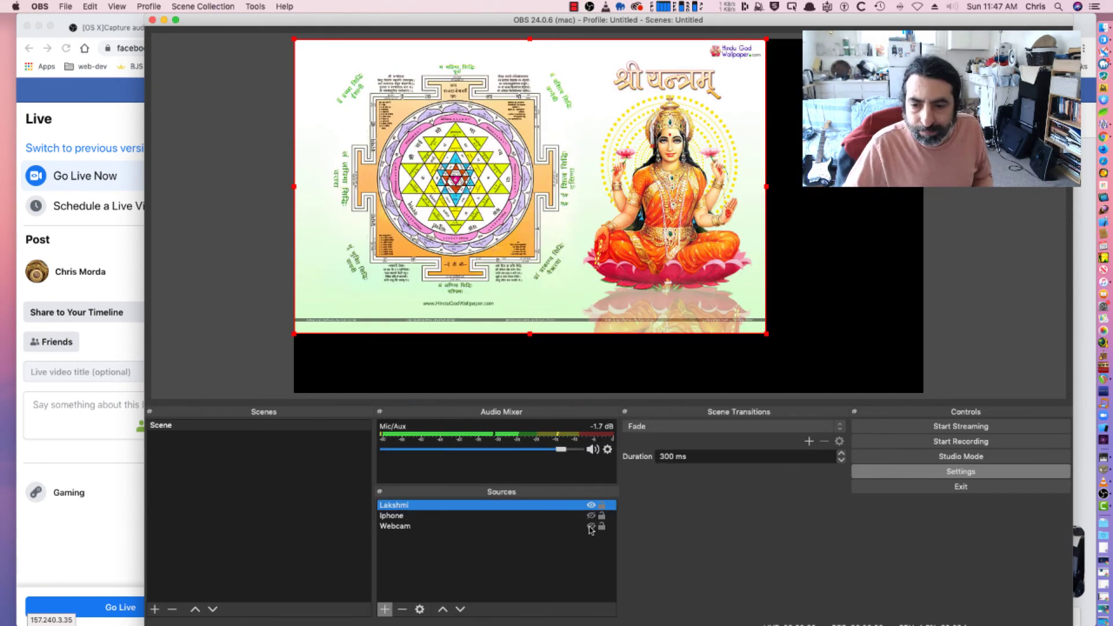
{"action": "left_click_drag", "start_coordinate": [766, 338], "coordinate": [925, 380]}
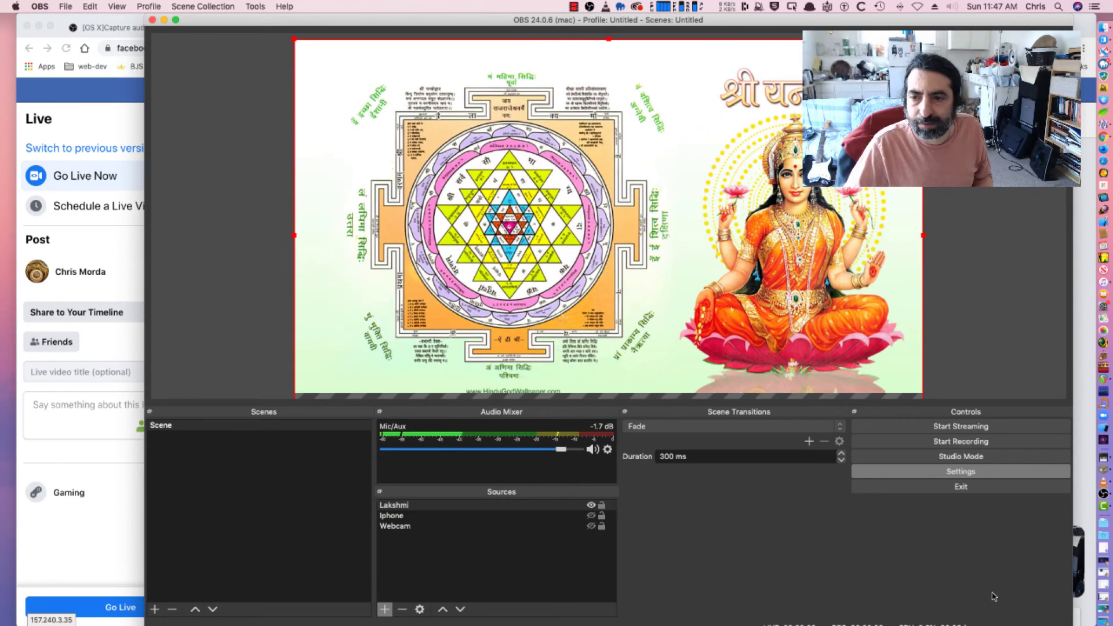
- Minimize OBS and switch the Facebook Live Producer's video creation method from Camera to Use Stream Keys
{"action": "double_click", "coordinate": [263, 22]}
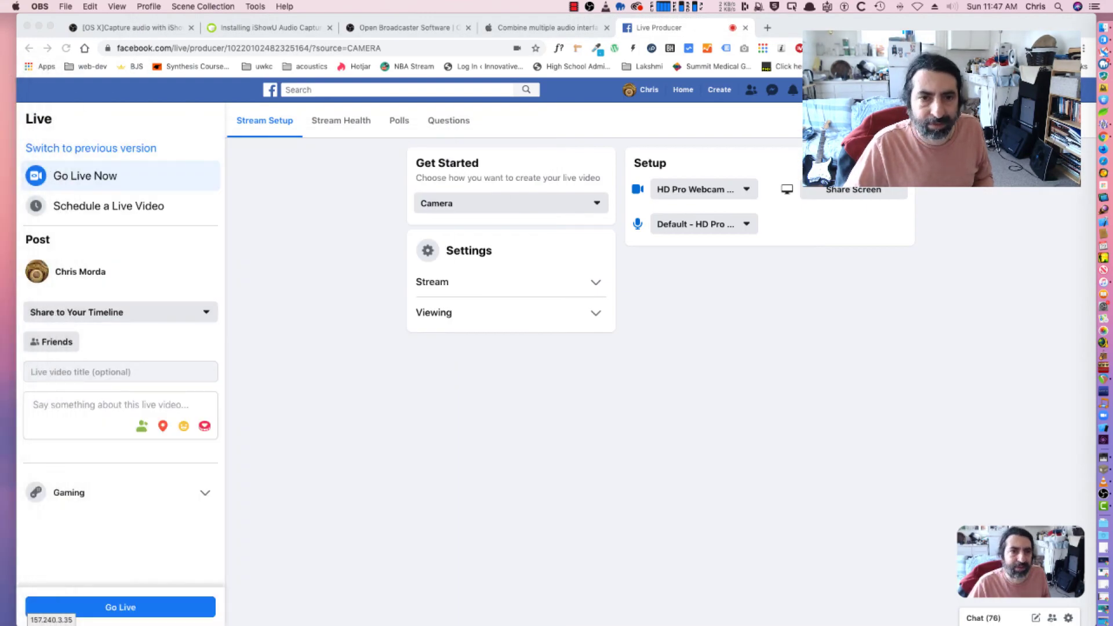
{"action": "left_click", "coordinate": [596, 204]}
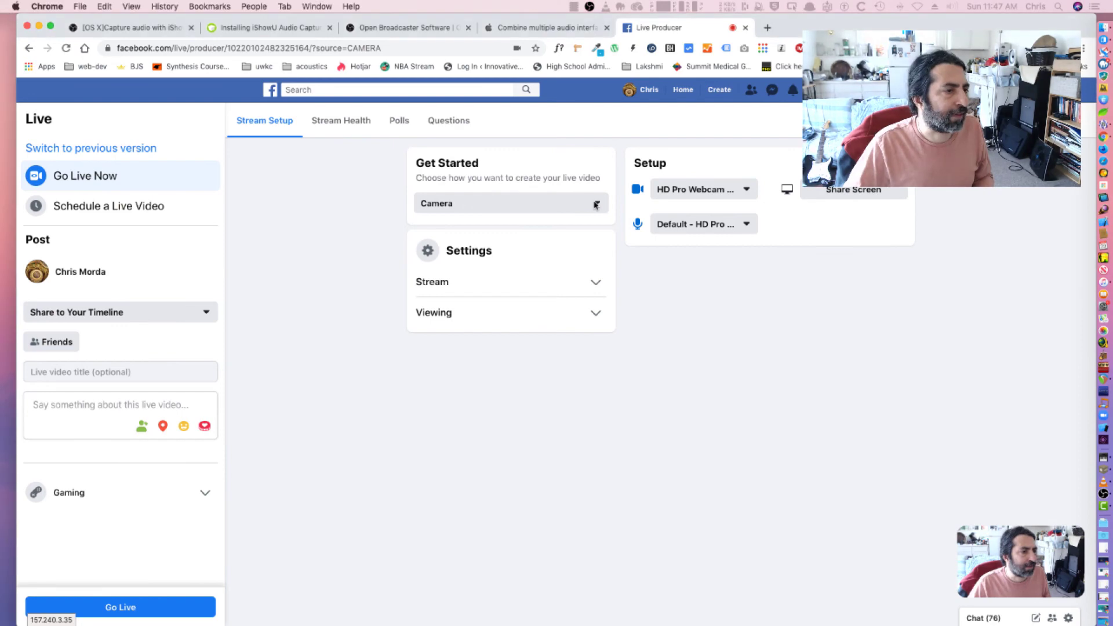
{"action": "left_click", "coordinate": [578, 205]}
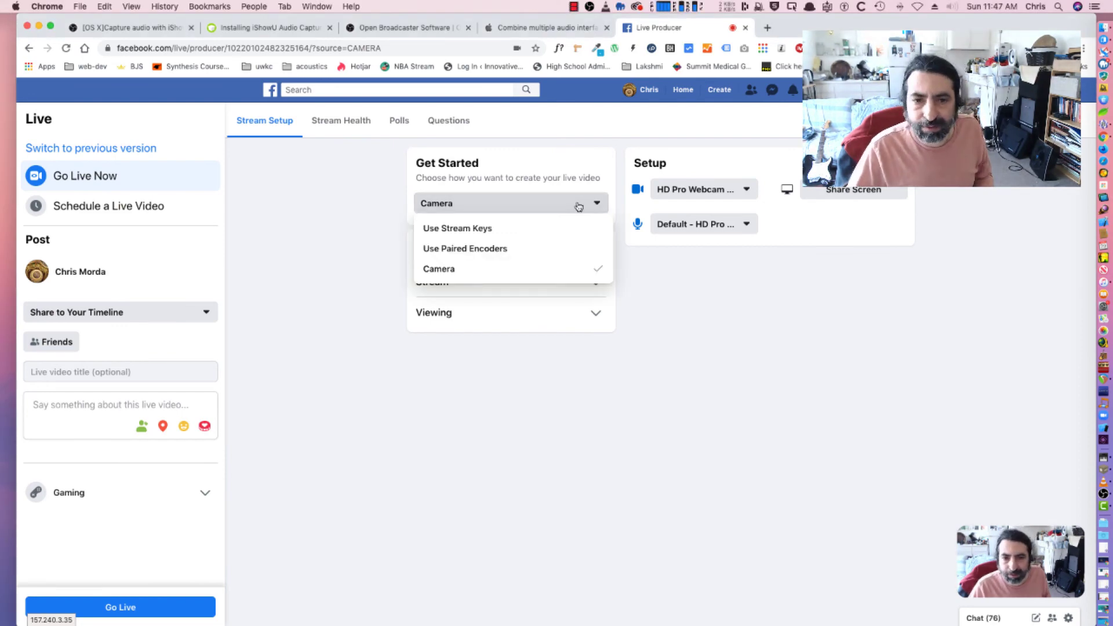
{"action": "left_click", "coordinate": [486, 229]}
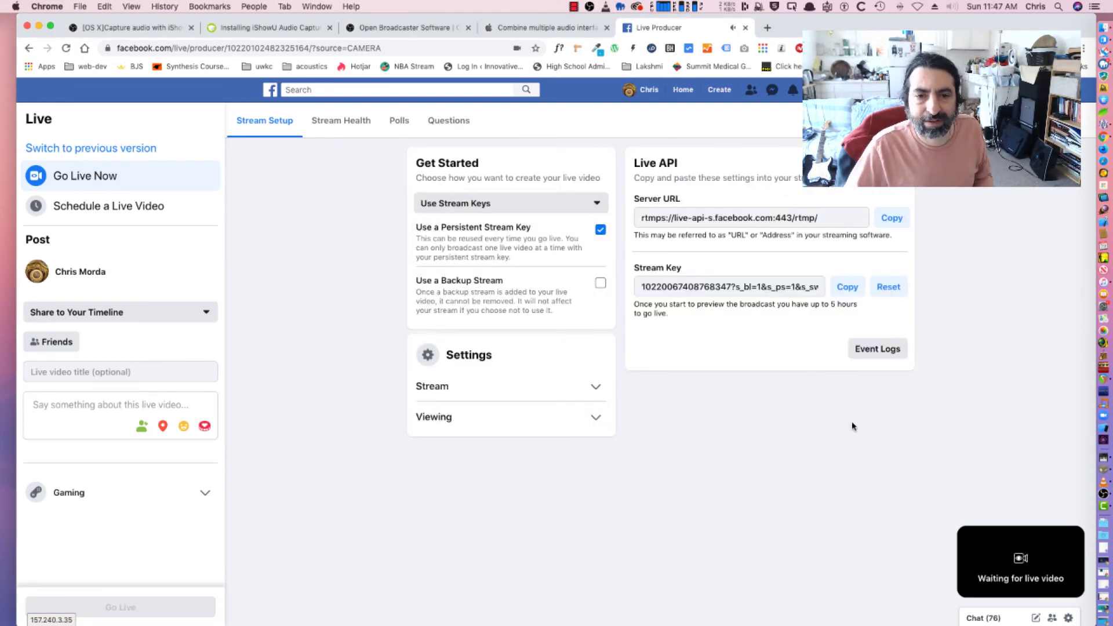
- Keep Use a Persistent Stream Key enabled and copy the persistent stream key
{"action": "left_click", "coordinate": [539, 227]}
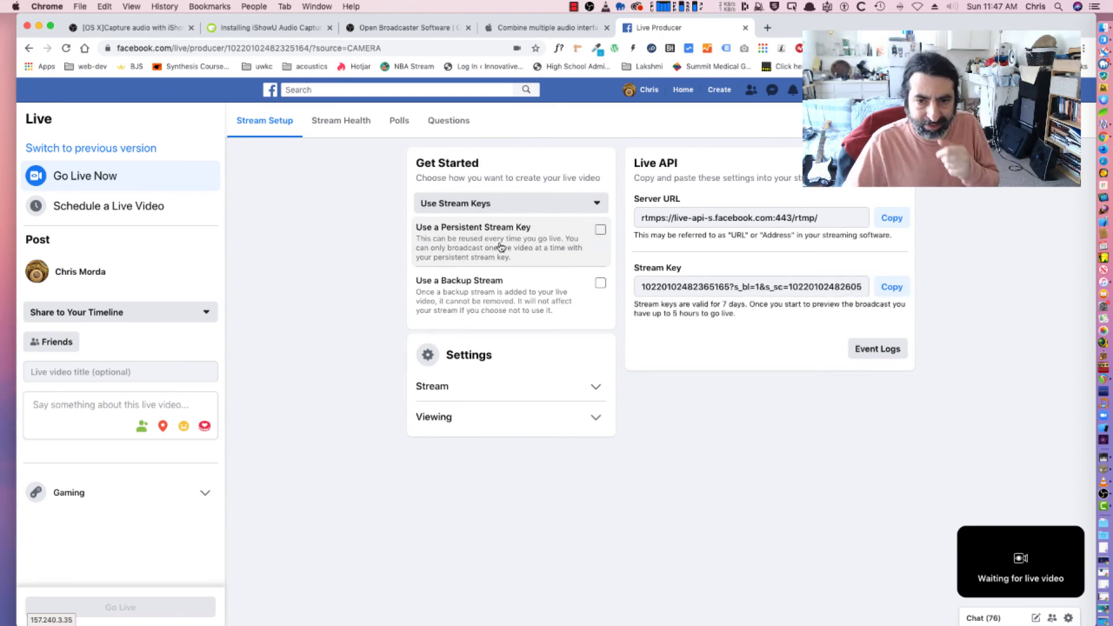
{"action": "left_click", "coordinate": [600, 230]}
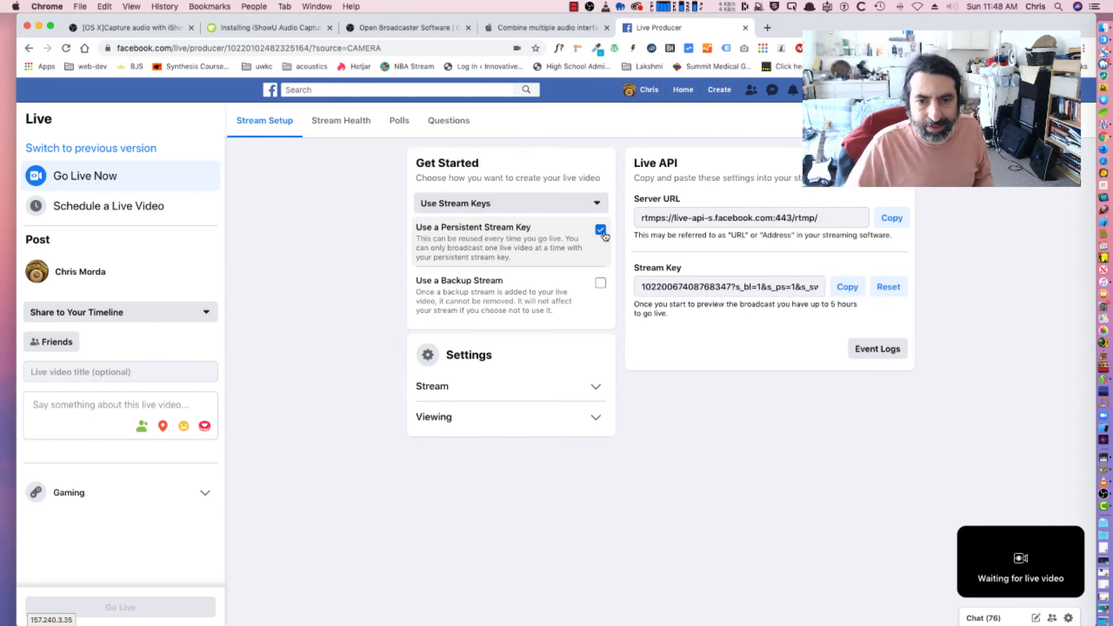
{"action": "left_click", "coordinate": [846, 287]}
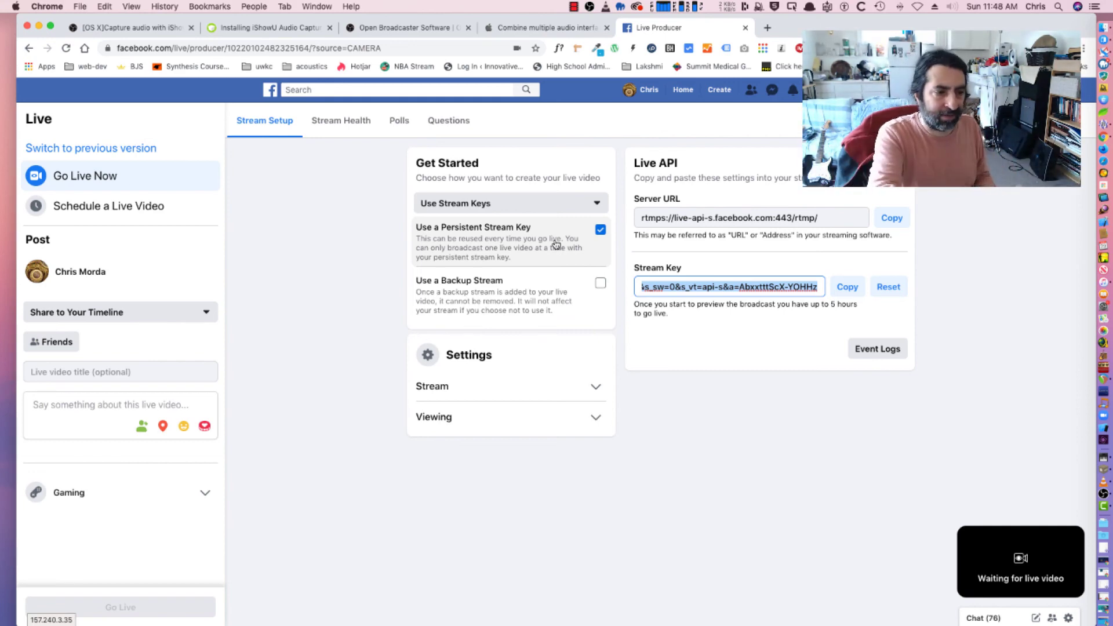
{"action": "left_click", "coordinate": [847, 287]}
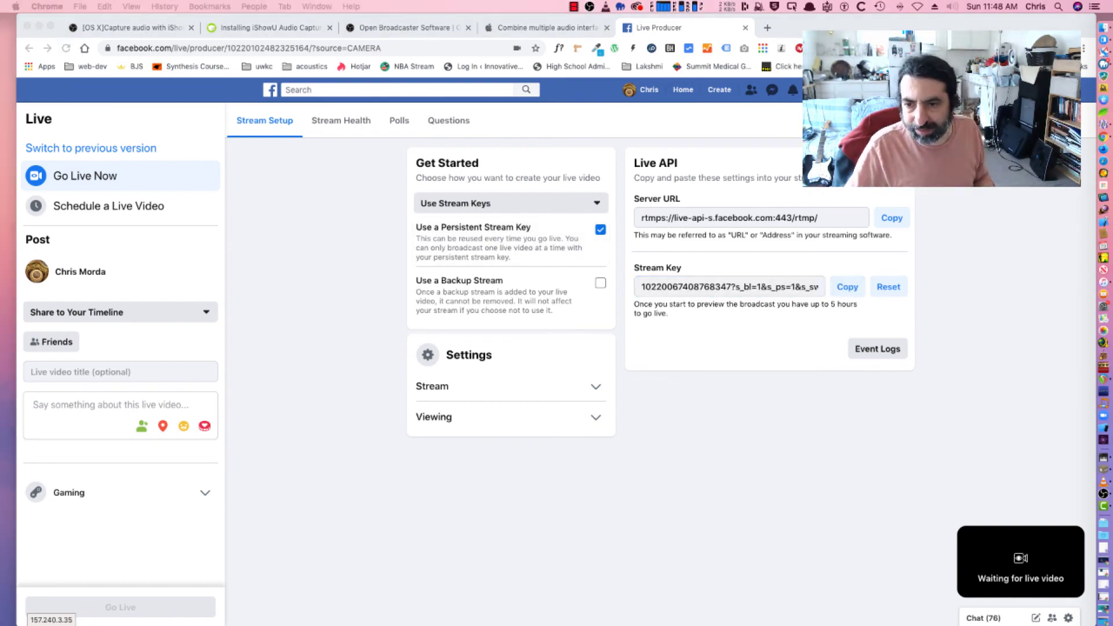
- Switch back to OBS, replace the stream key for the Facebook Live service with the copied key, and accept the settings
{"action": "left_click_drag", "start_coordinate": [1, 150], "coordinate": [308, 6]}
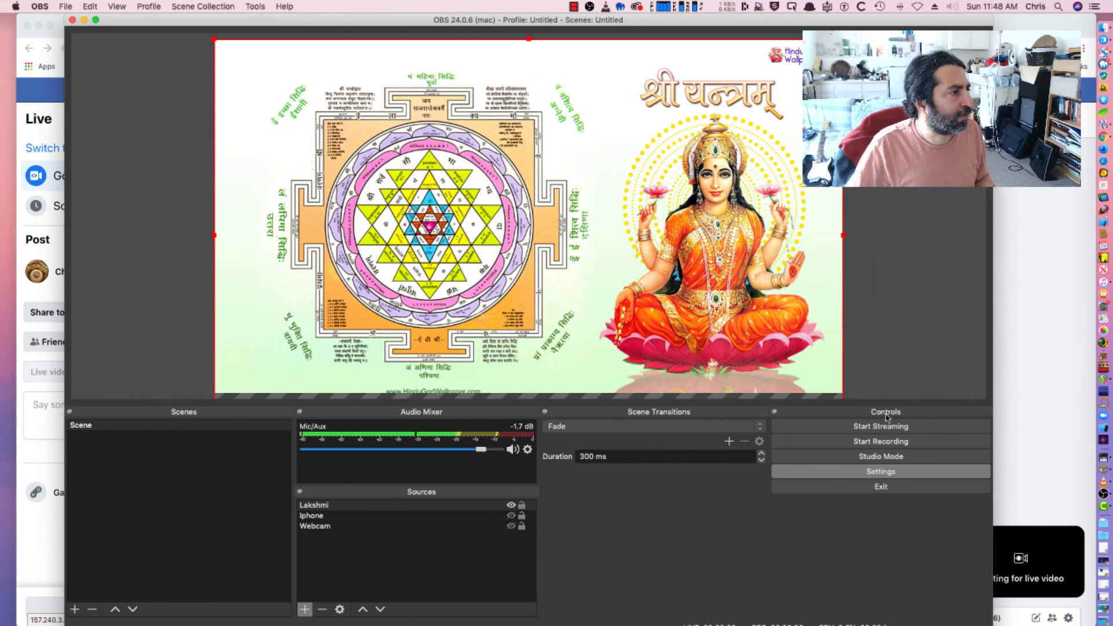
{"action": "left_click", "coordinate": [870, 476]}
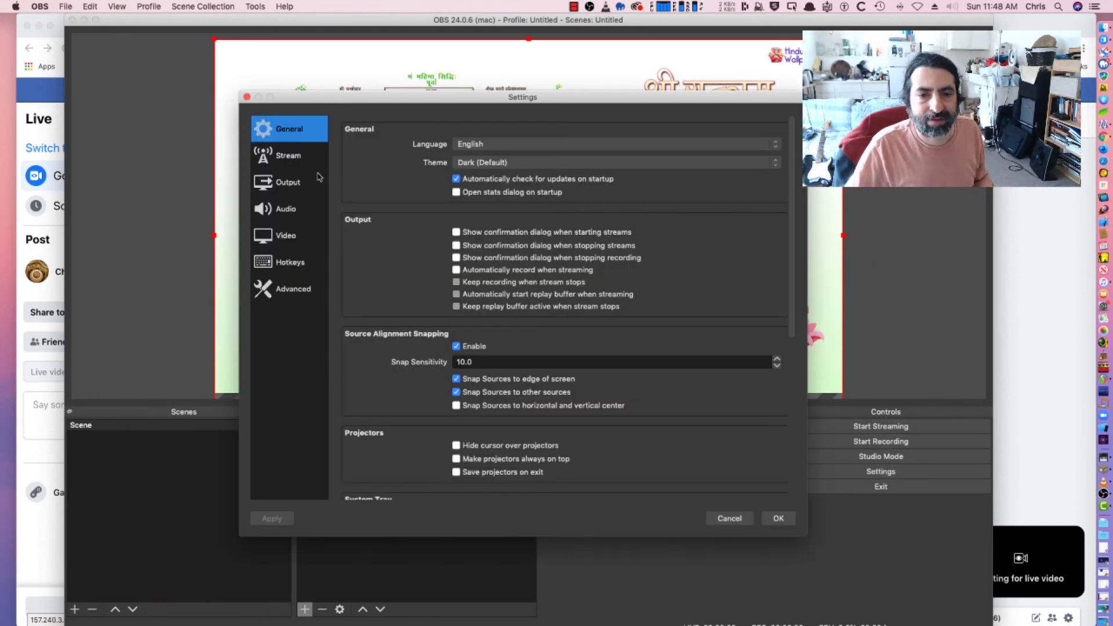
{"action": "left_click", "coordinate": [284, 157]}
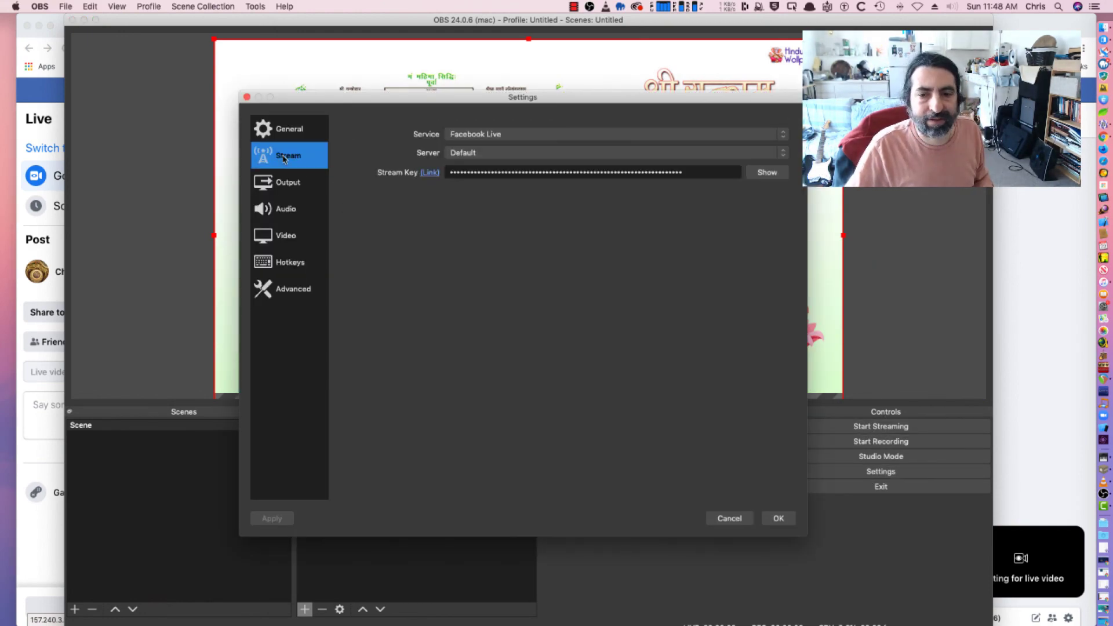
{"action": "left_click", "coordinate": [633, 174]}
{"action": "key", "text": "super+a"}
{"action": "left_click", "coordinate": [767, 172]}
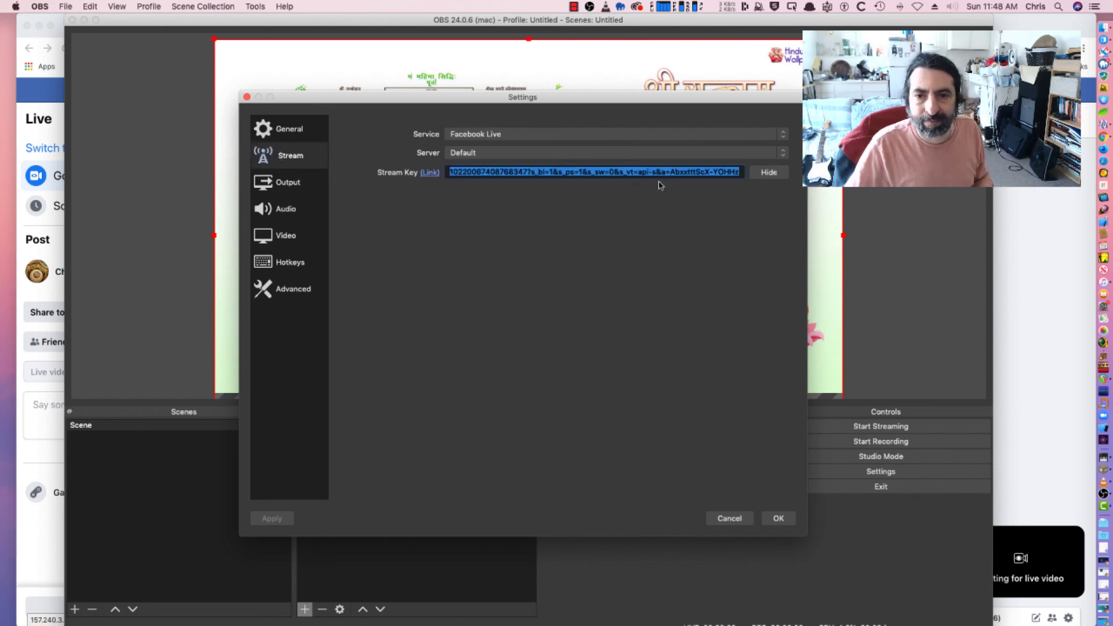
{"action": "left_click", "coordinate": [623, 173]}
{"action": "key", "text": "super+a"}
{"action": "key", "text": "super+v"}
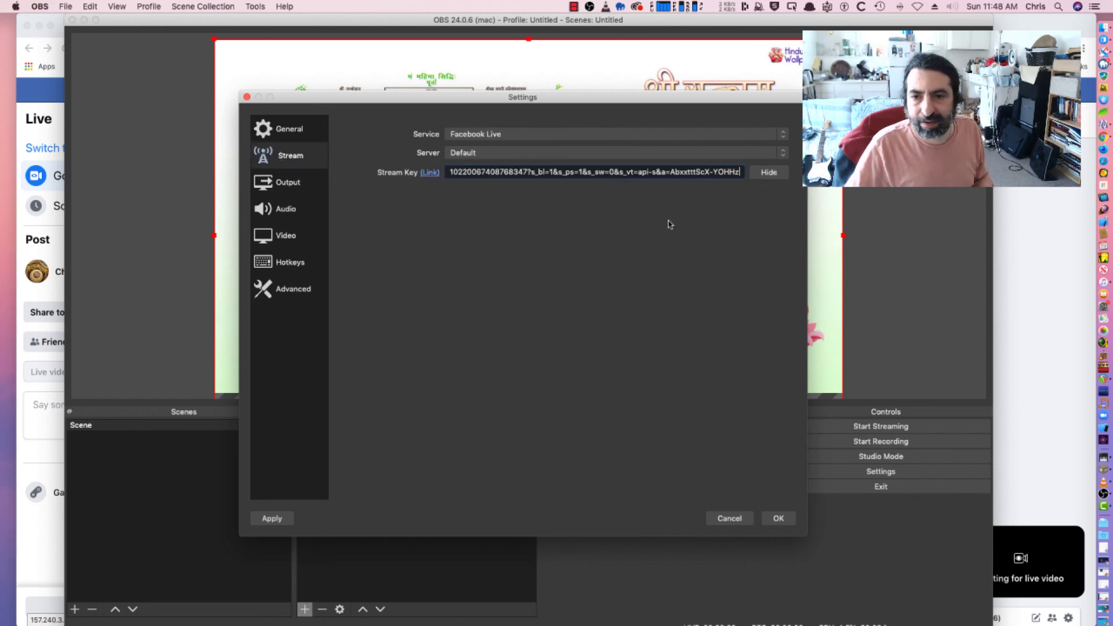
{"action": "left_click", "coordinate": [778, 518]}
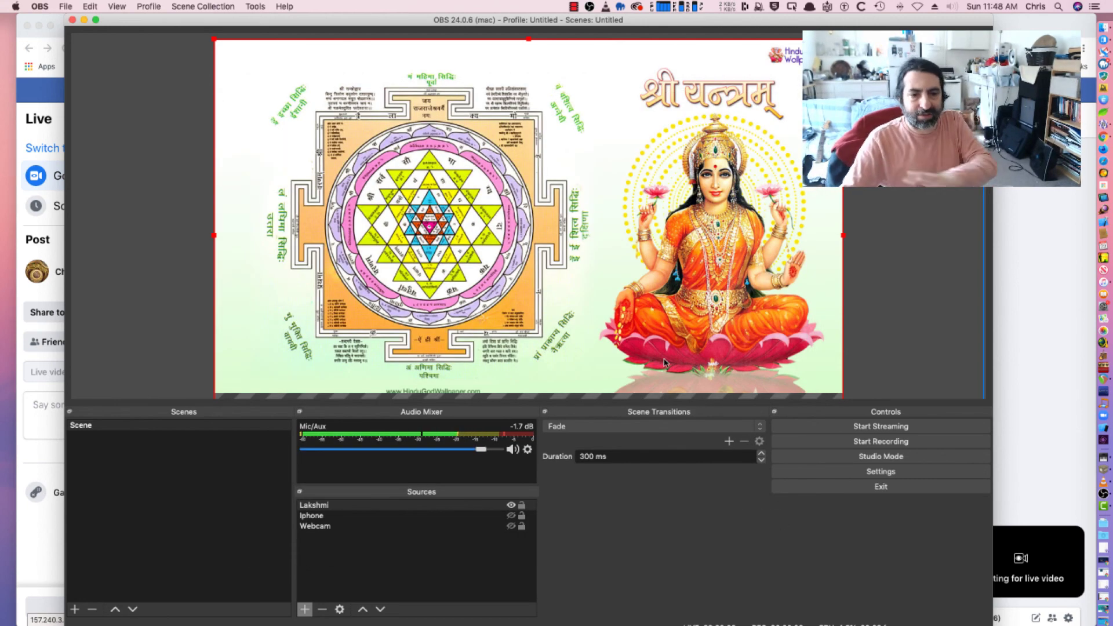
- Start streaming from OBS, minimize its window, and check the incoming video preview in Facebook Live Producer
{"action": "left_click", "coordinate": [869, 428]}
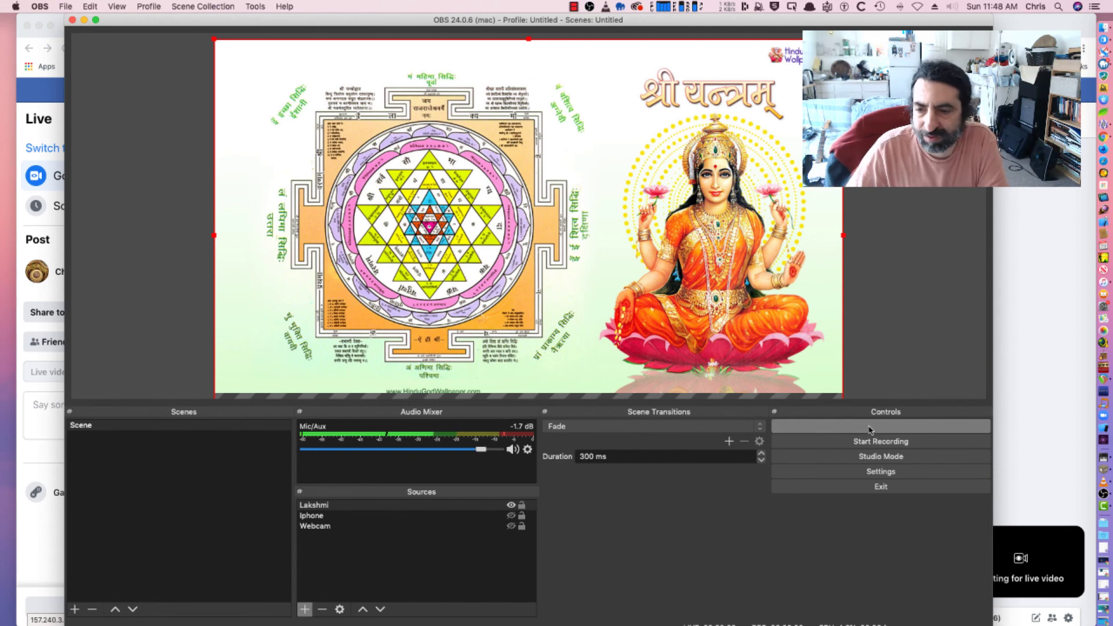
{"action": "left_click_drag", "start_coordinate": [727, 23], "coordinate": [597, 23]}
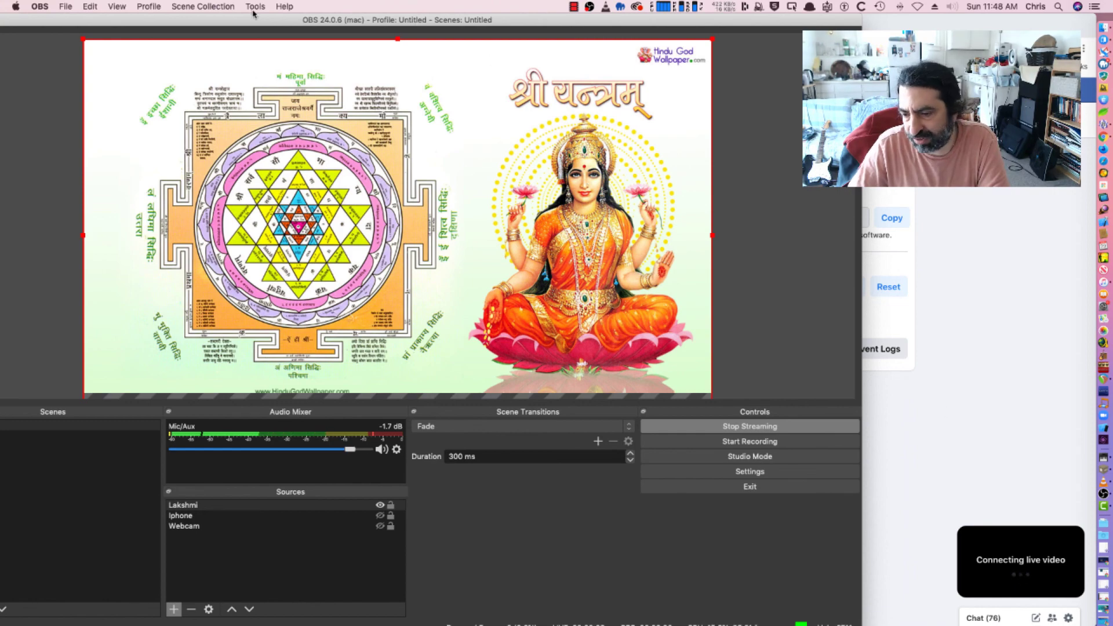
{"action": "key", "text": "super+m"}
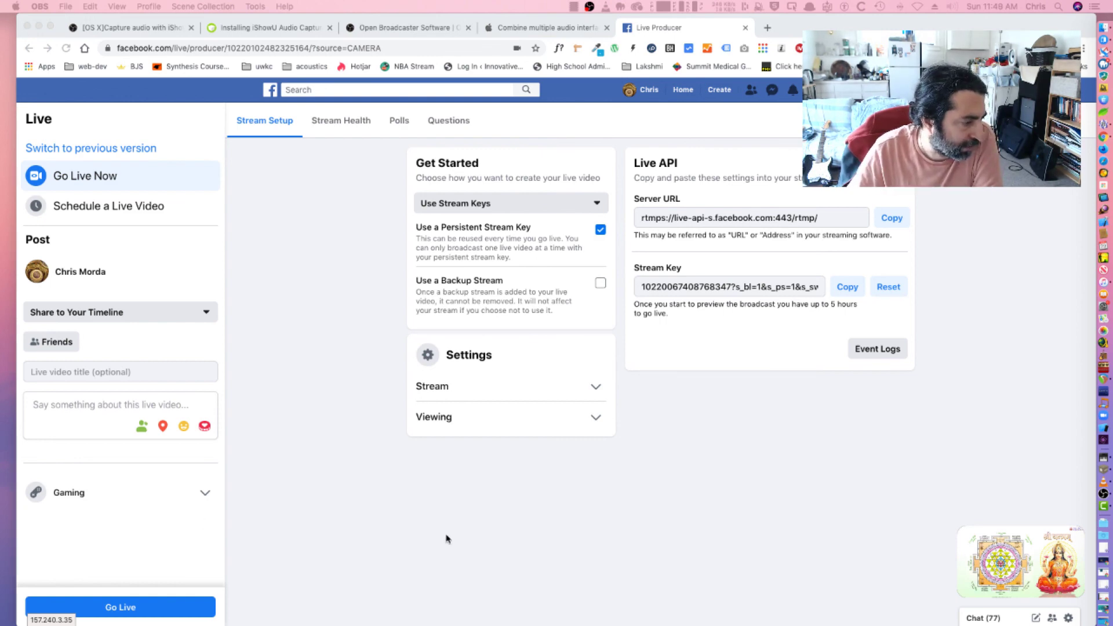
{"action": "left_click", "coordinate": [1010, 564]}
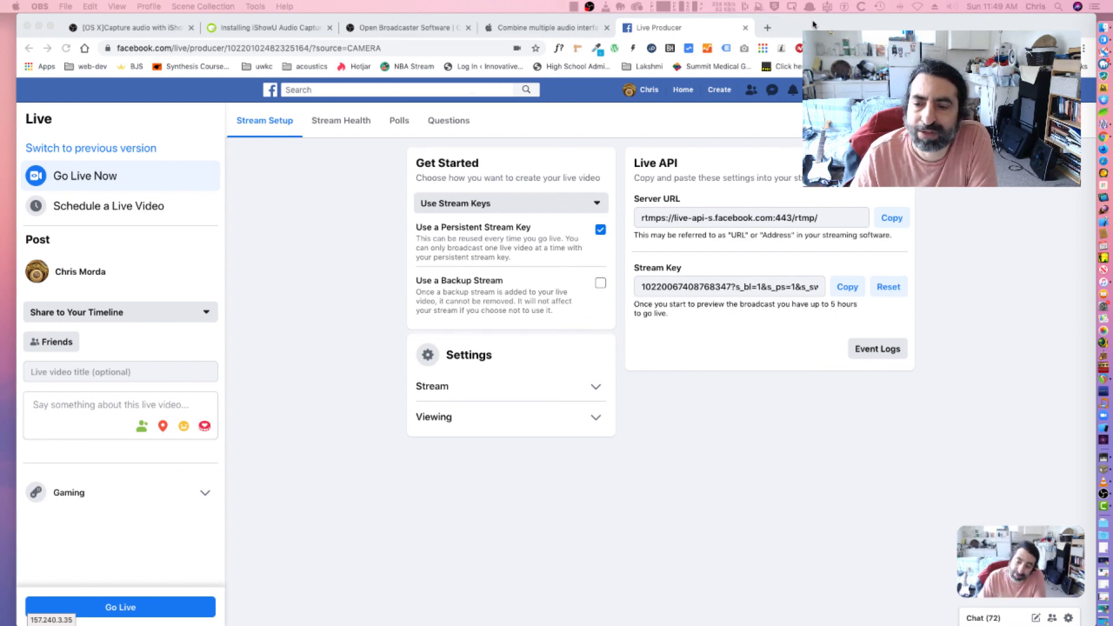
{"action": "left_click_drag", "start_coordinate": [813, 22], "coordinate": [814, 57]}
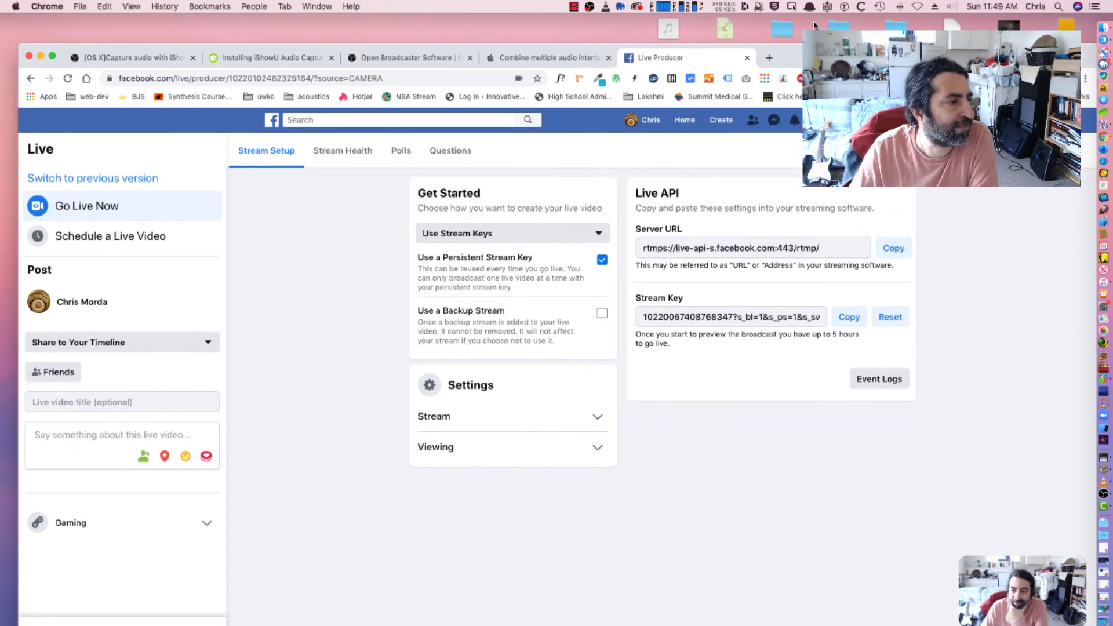